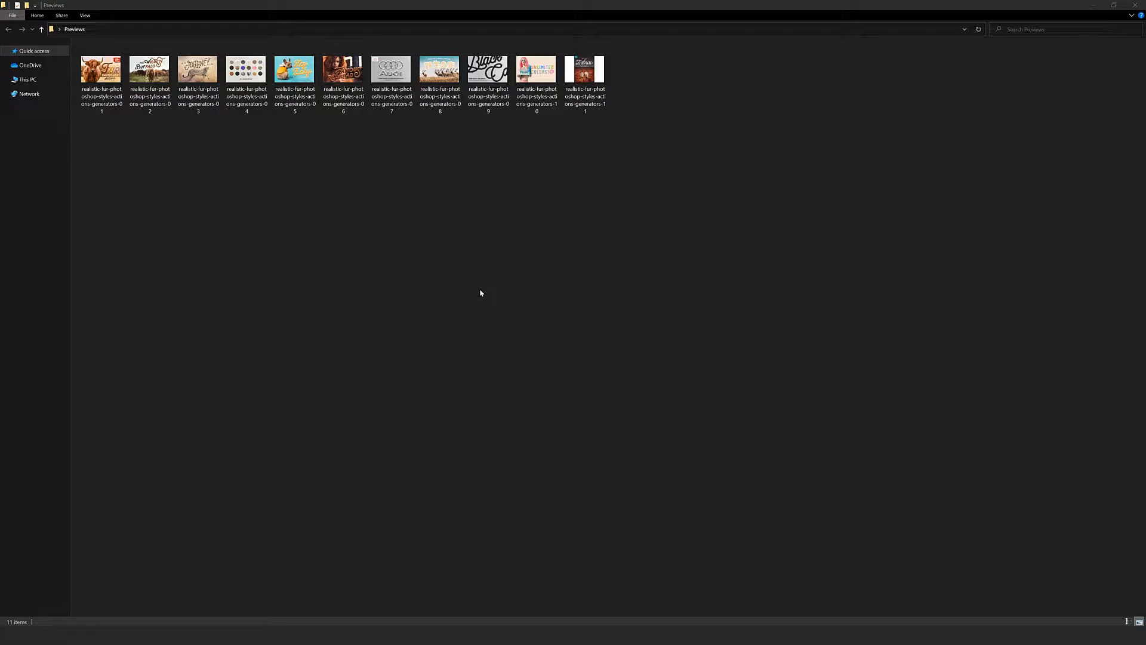
- Look through the preview images of the realistic fur Photoshop actions, from 01 to 11, and close the viewer
{"action": "double_click", "coordinate": [99, 89]}
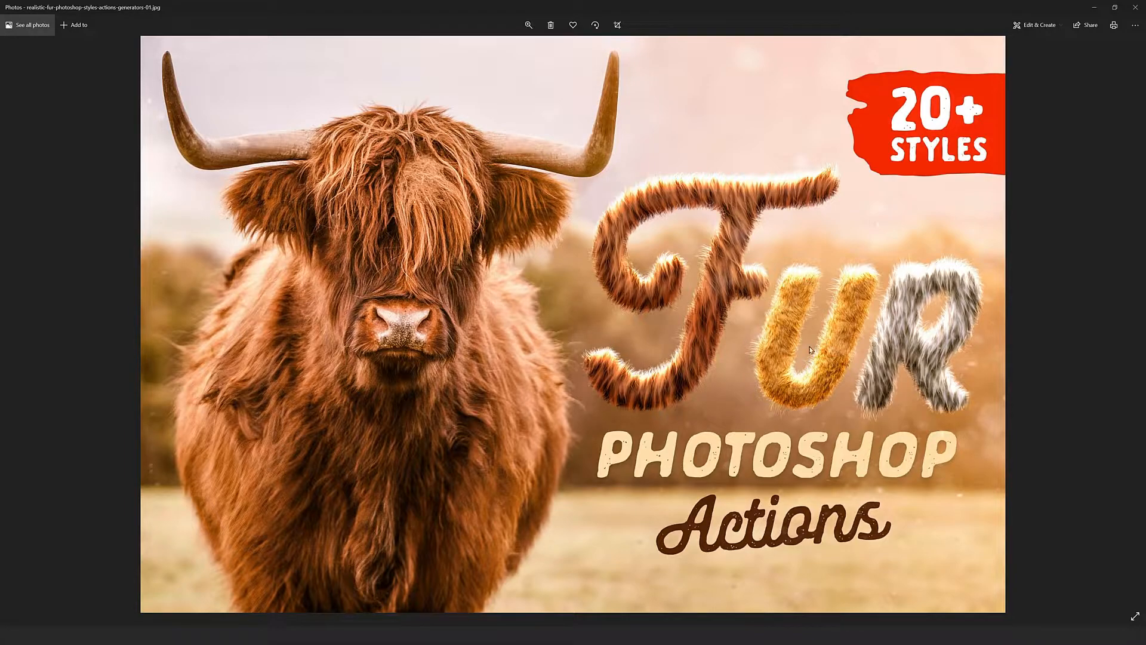
{"action": "key", "text": "Right"}
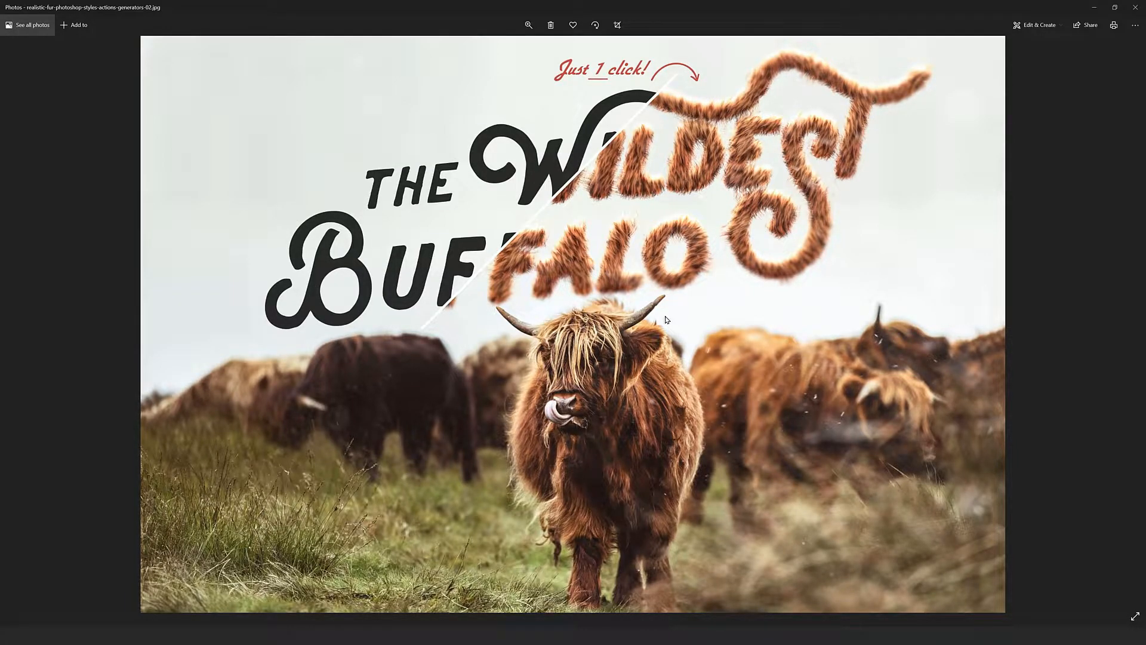
{"action": "key", "text": "Right"}
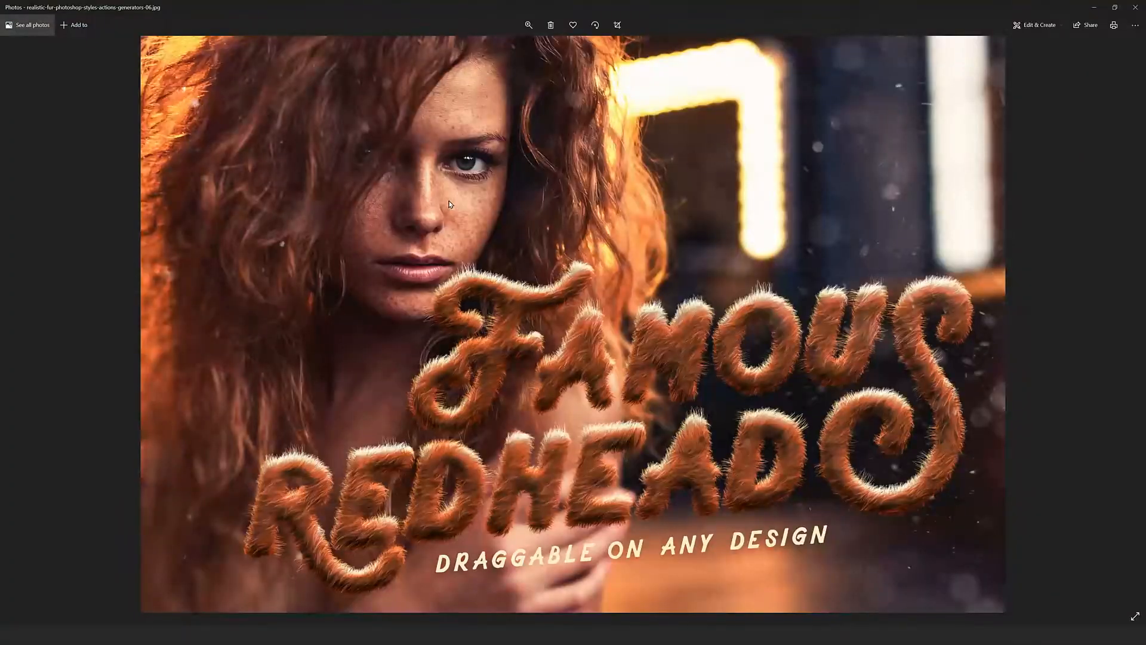
{"action": "key", "text": "Right"}
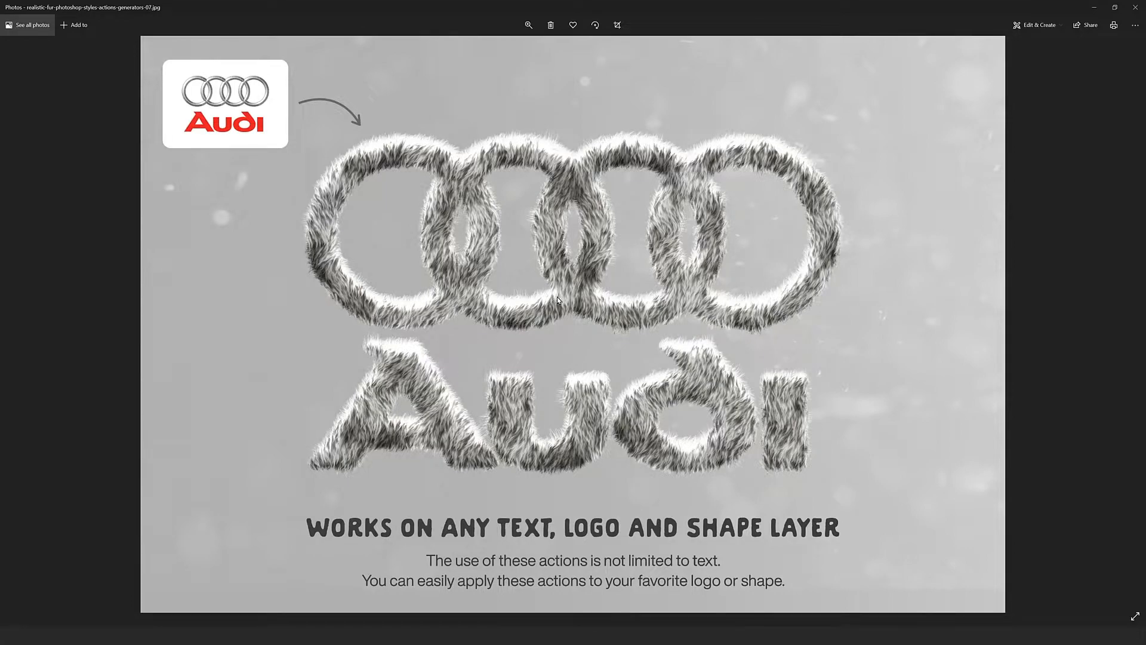
{"action": "key", "text": "Right"}
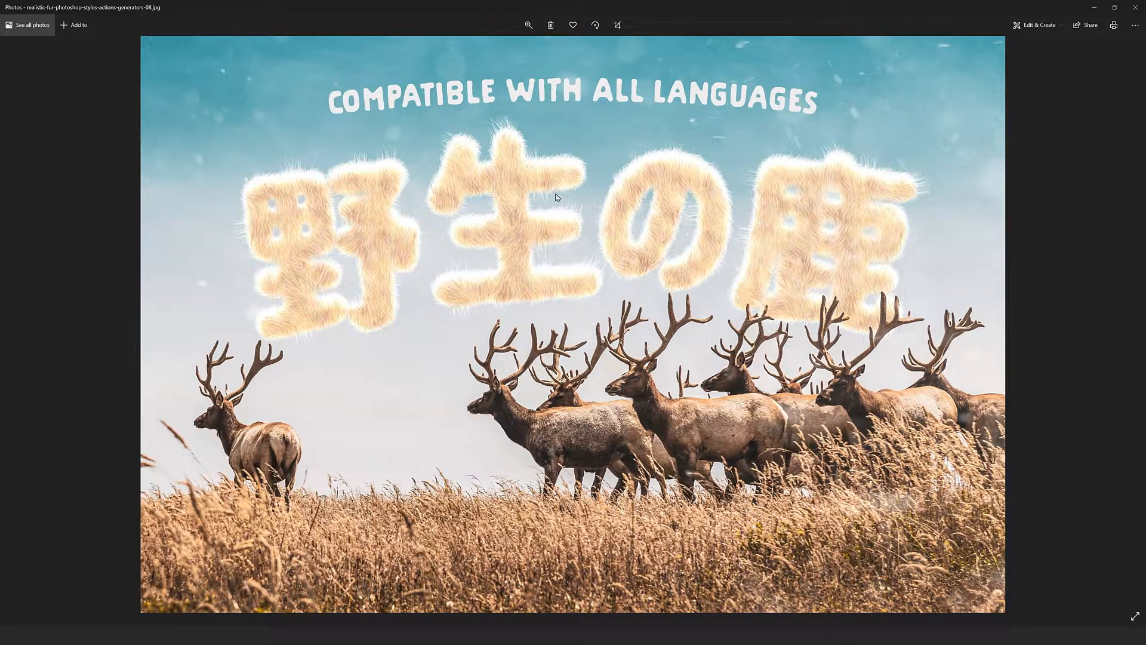
{"action": "key", "text": "Right"}
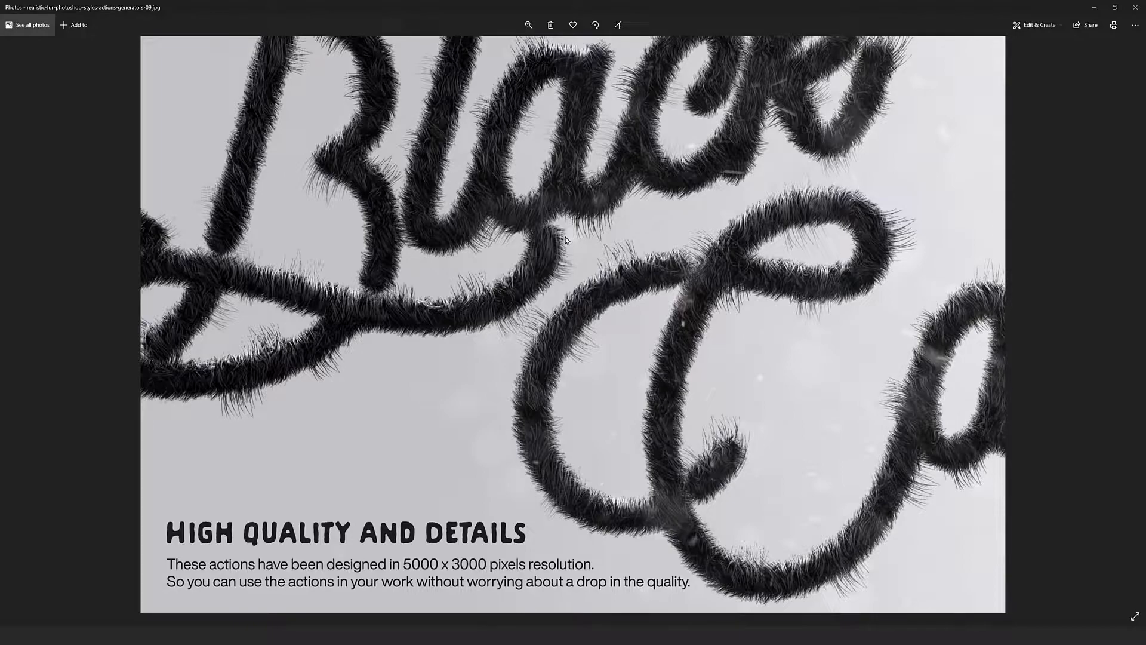
{"action": "key", "text": "Right"}
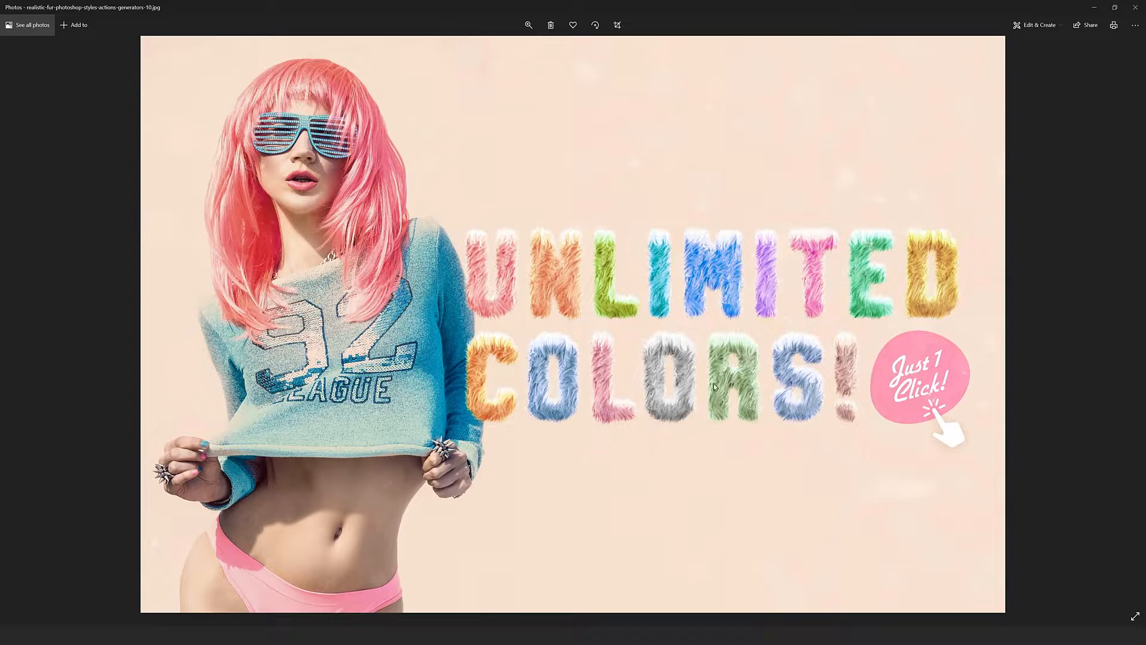
{"action": "key", "text": "Right"}
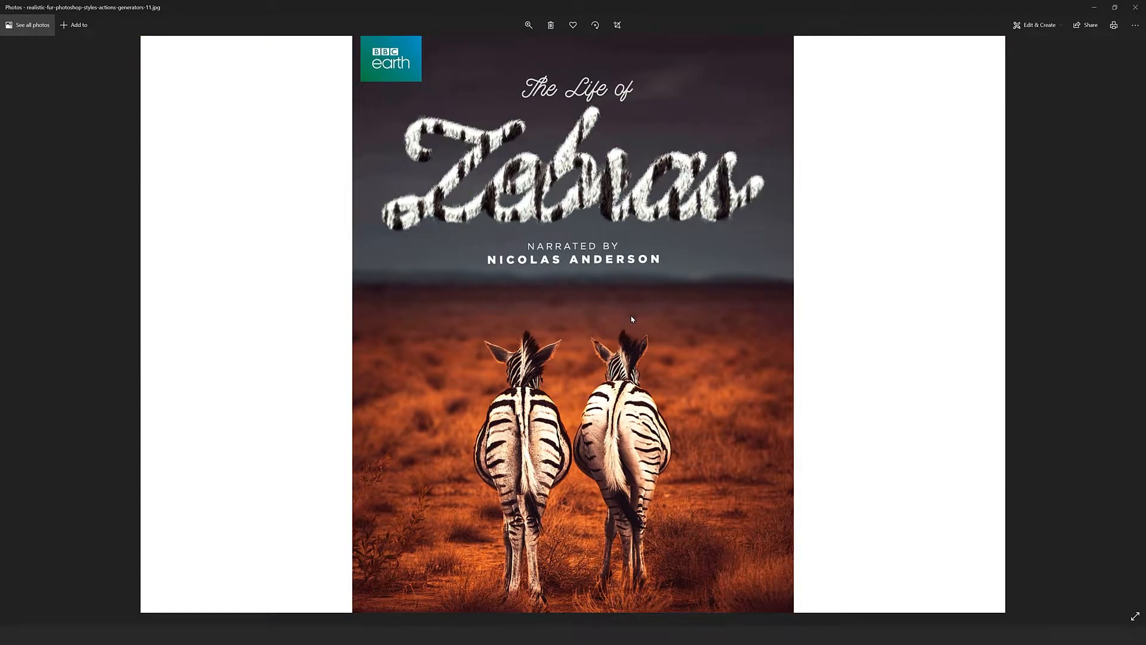
{"action": "left_click", "coordinate": [1135, 7]}
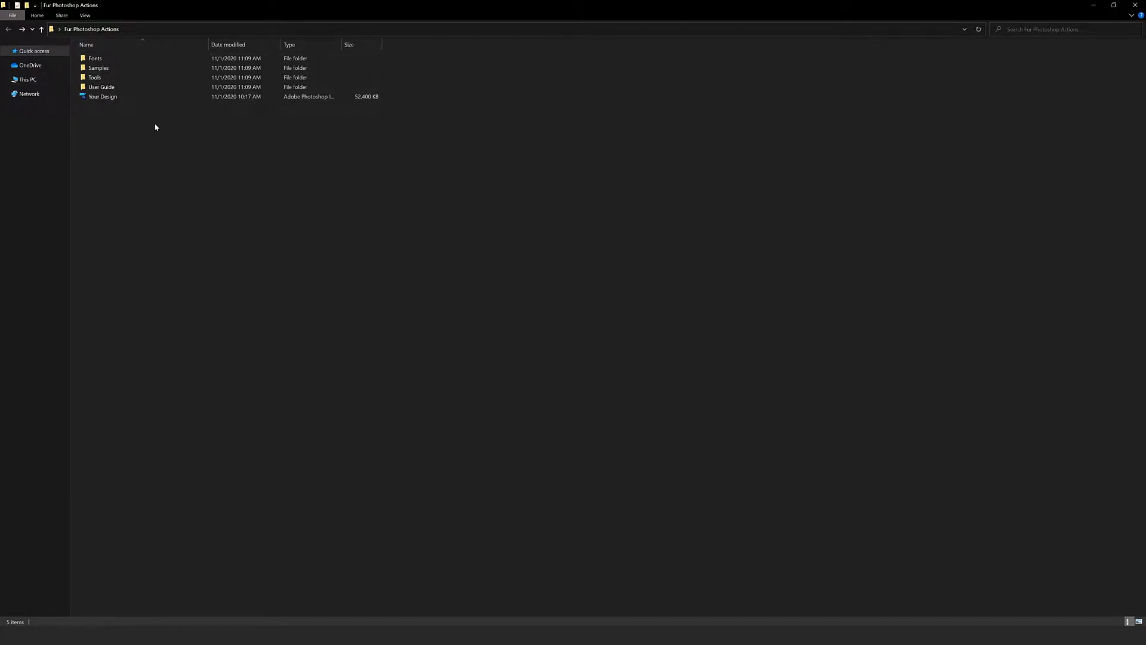
- Browse the fur style sample images in the Samples folder and close the viewer
{"action": "double_click", "coordinate": [107, 69]}
{"action": "double_click", "coordinate": [107, 70]}
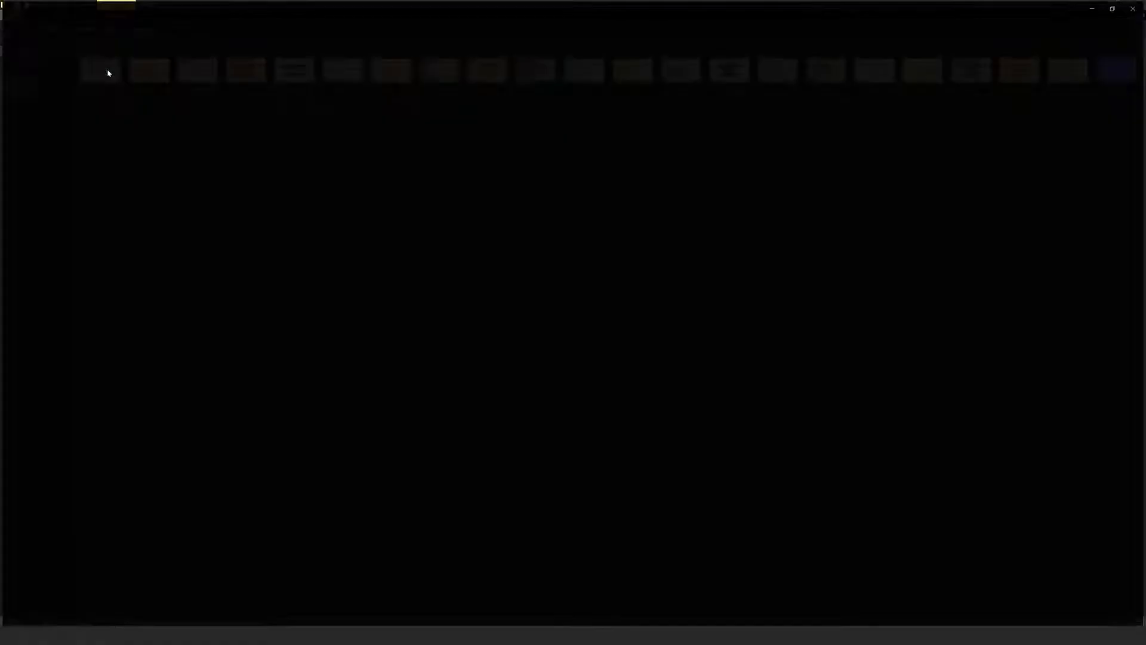
{"action": "key", "text": "Right"}
{"action": "key", "text": "Right"}
{"action": "key", "text": "Right"}
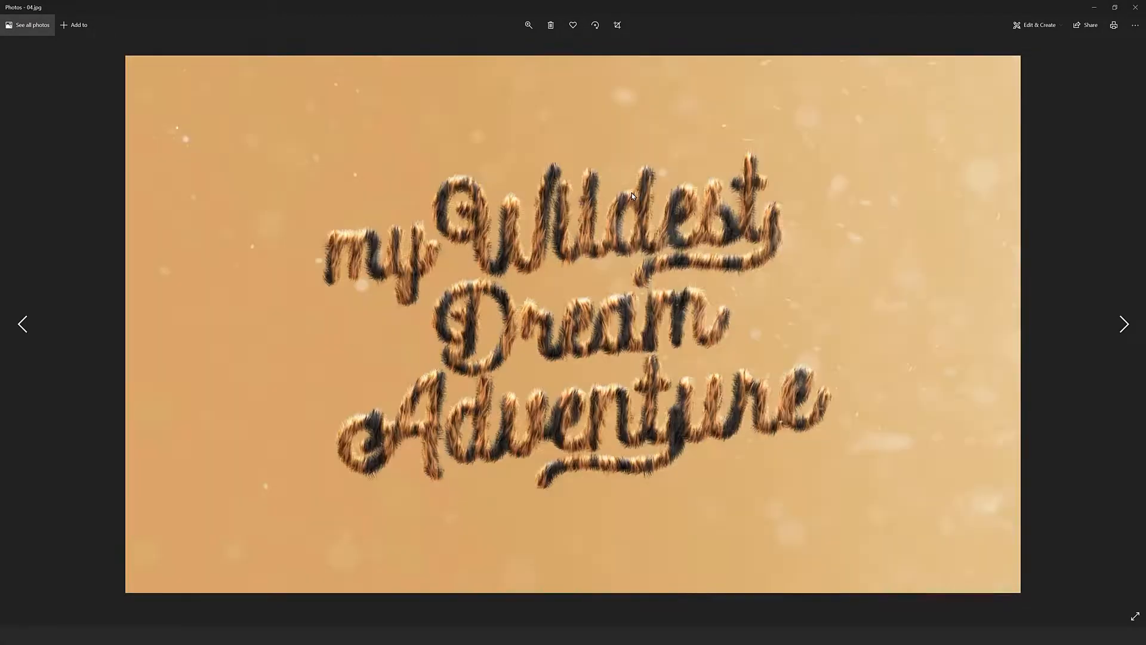
{"action": "key", "text": "Right"}
{"action": "key", "text": "Right"}
{"action": "key", "text": "Right"}
{"action": "key", "text": "Right"}
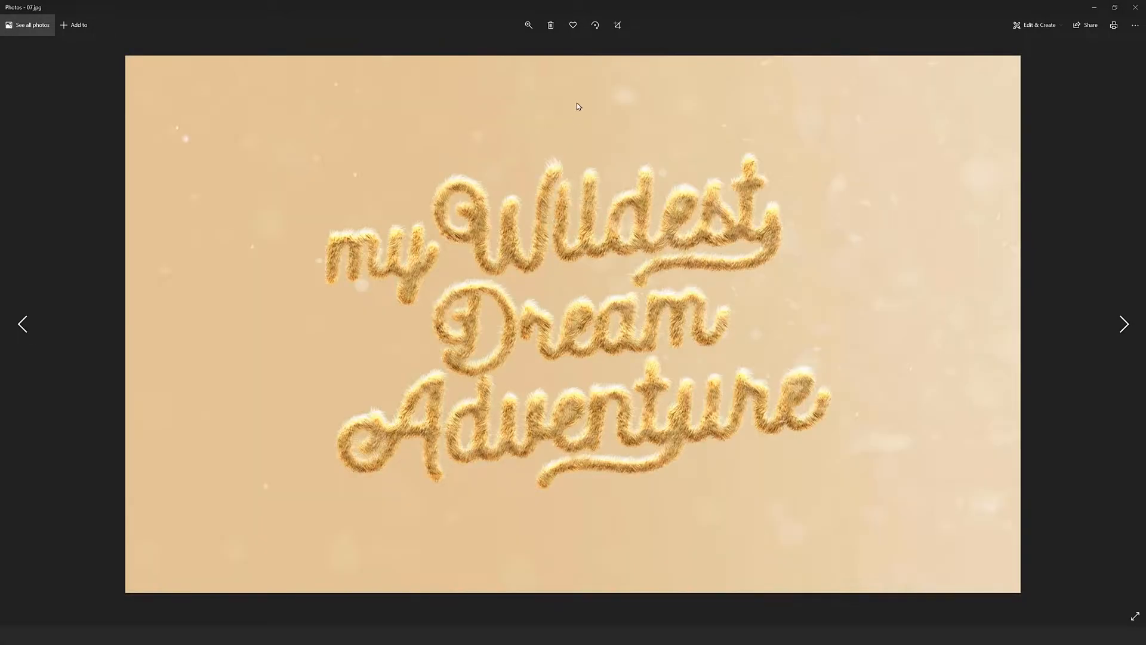
{"action": "key", "text": "Right"}
{"action": "key", "text": "Right"}
{"action": "key", "text": "Right"}
{"action": "key", "text": "Right"}
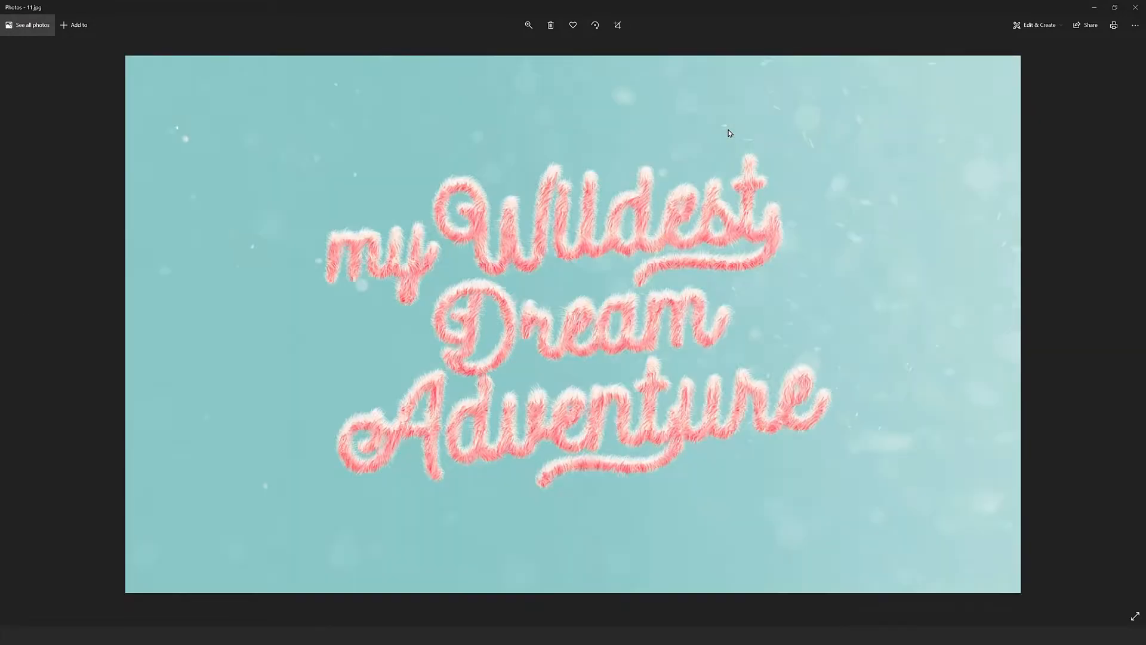
{"action": "key", "text": "Right"}
{"action": "left_click", "coordinate": [1135, 8]}
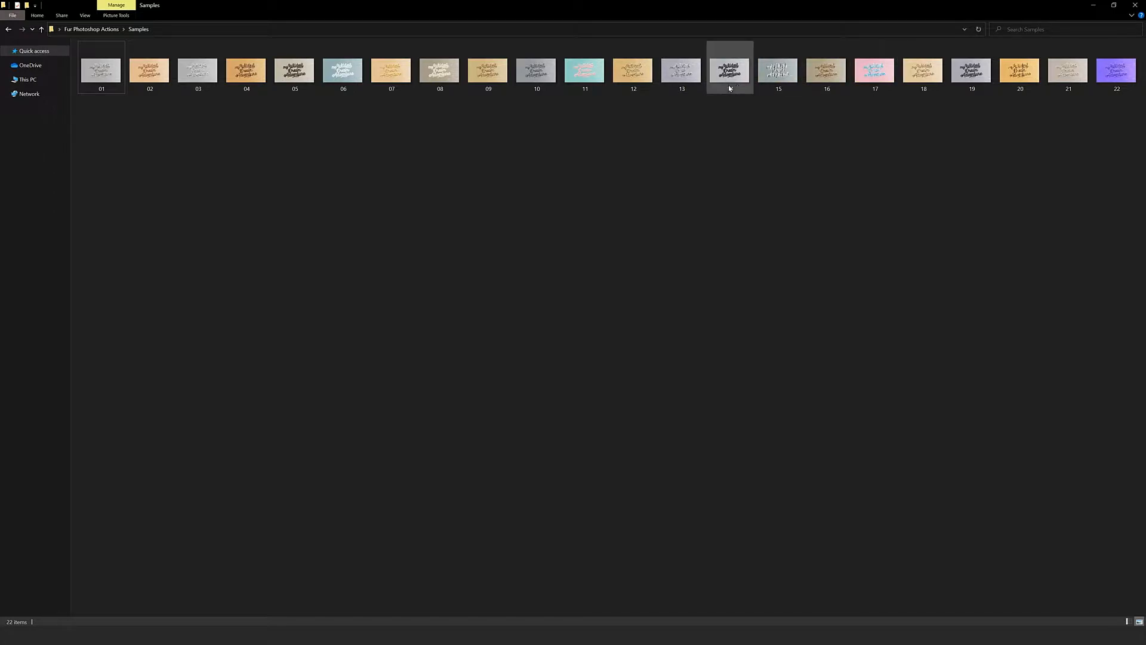
- Check the contents of the Tools folder and open the Your Design file from Fur Photoshop Actions in Photoshop
{"action": "left_click", "coordinate": [90, 29]}
{"action": "double_click", "coordinate": [120, 77]}
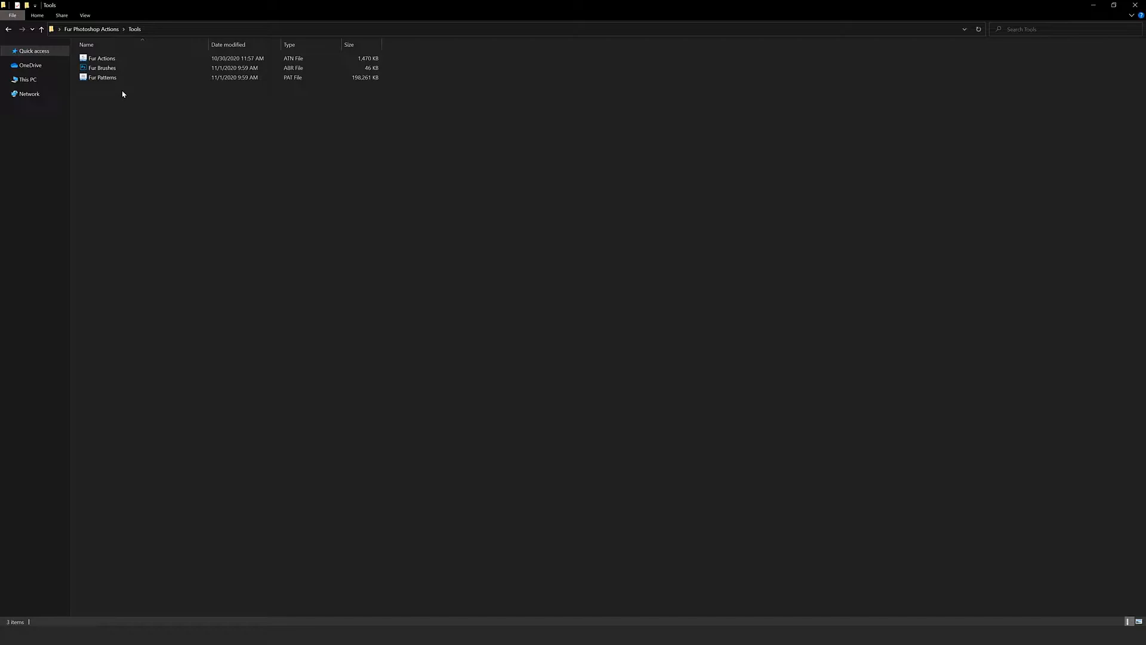
{"action": "left_click", "coordinate": [107, 30]}
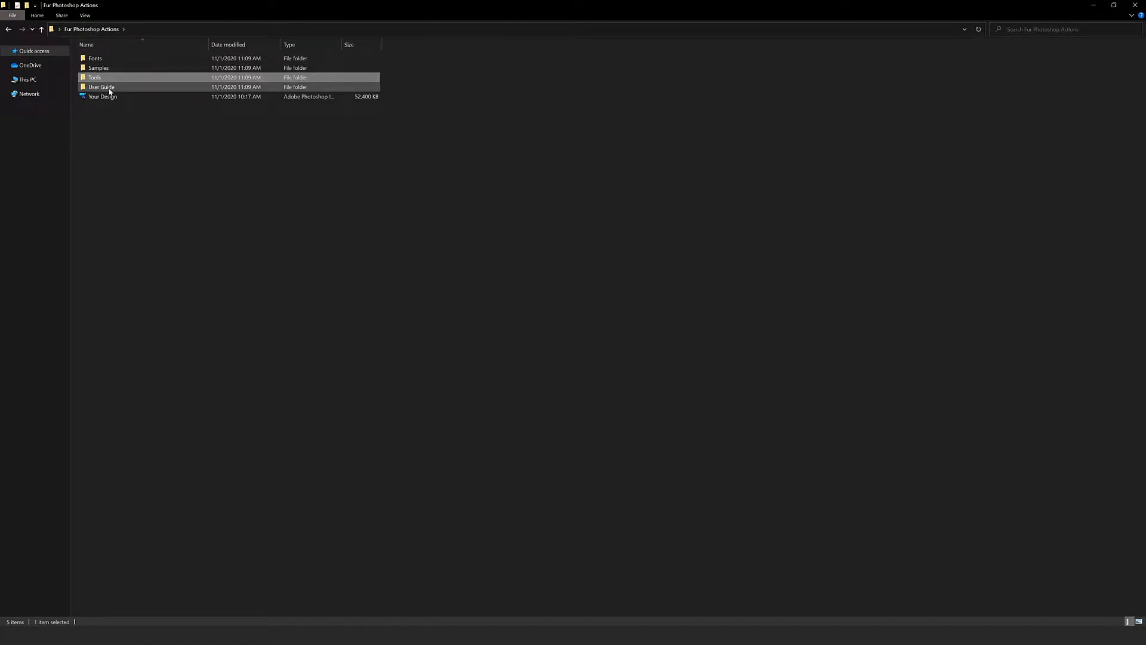
{"action": "left_click", "coordinate": [156, 113]}
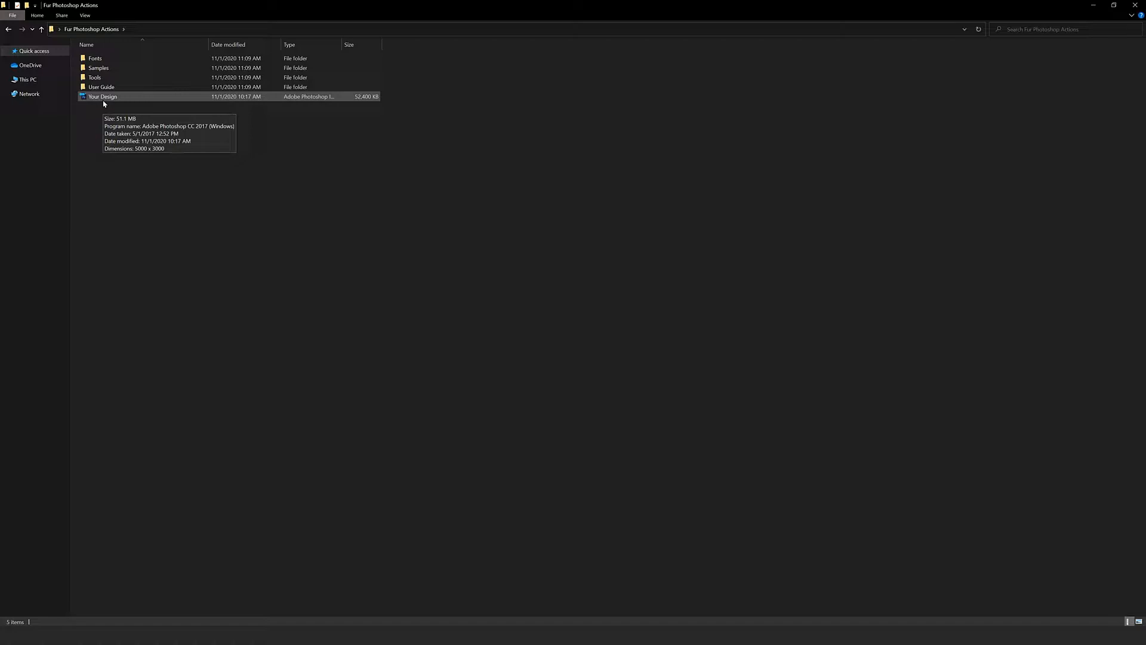
{"action": "double_click", "coordinate": [103, 97]}
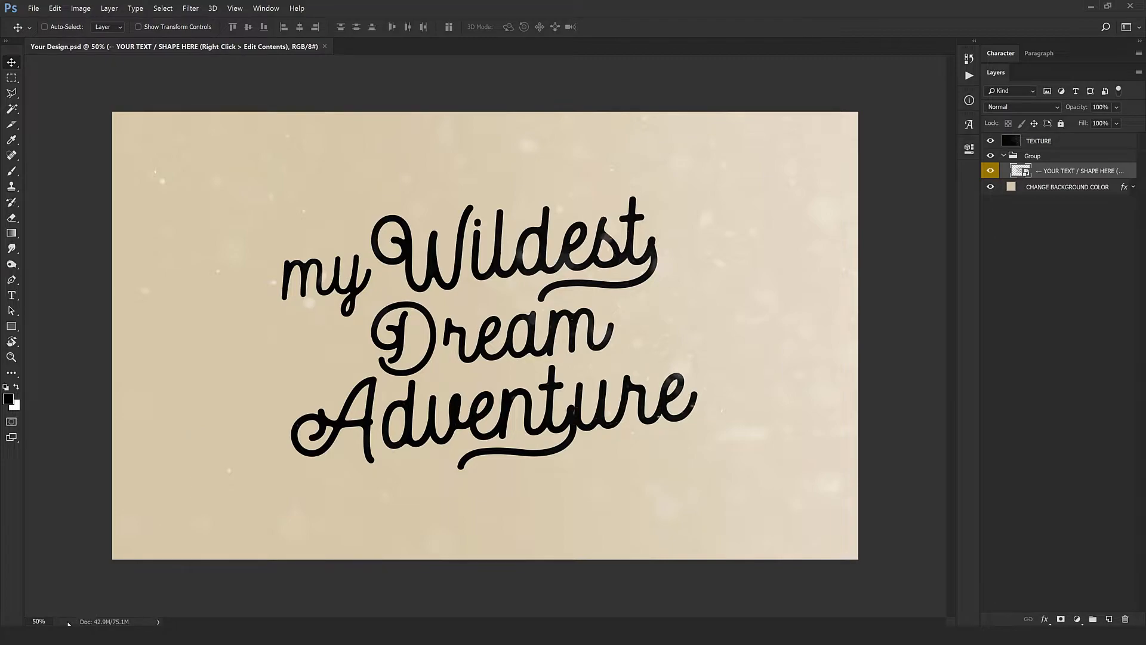
- Load the Fur Actions, Fur Brushes and Fur Patterns files from the Tools folder into Photoshop
{"action": "mouse_move", "coordinate": [75, 636]}
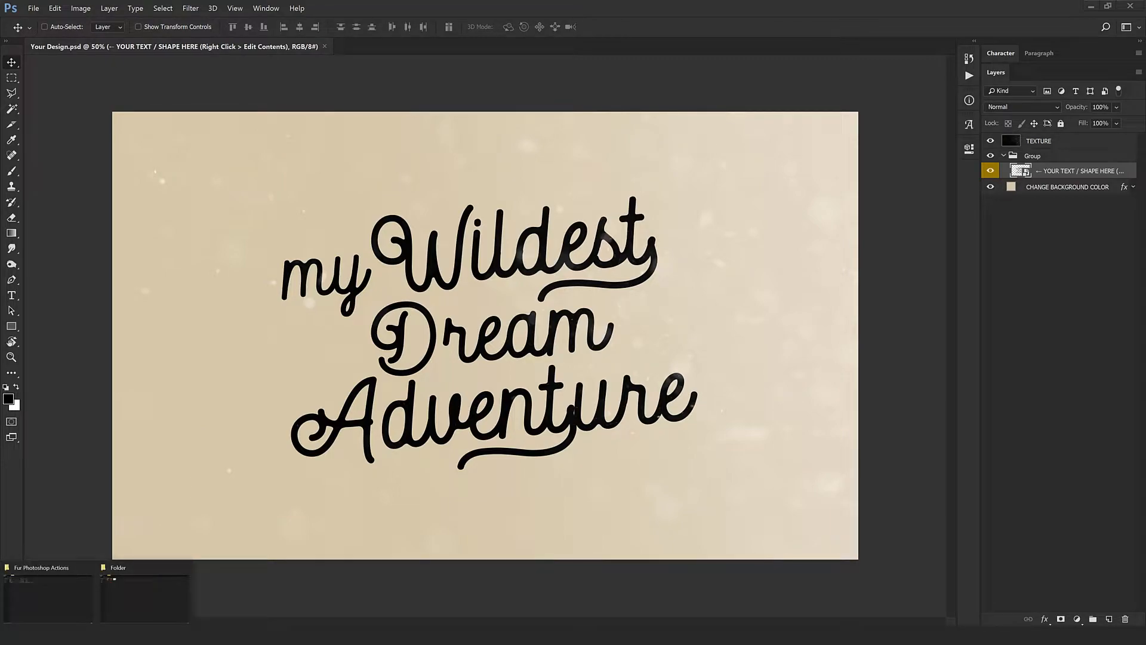
{"action": "left_click", "coordinate": [43, 606]}
{"action": "double_click", "coordinate": [114, 78]}
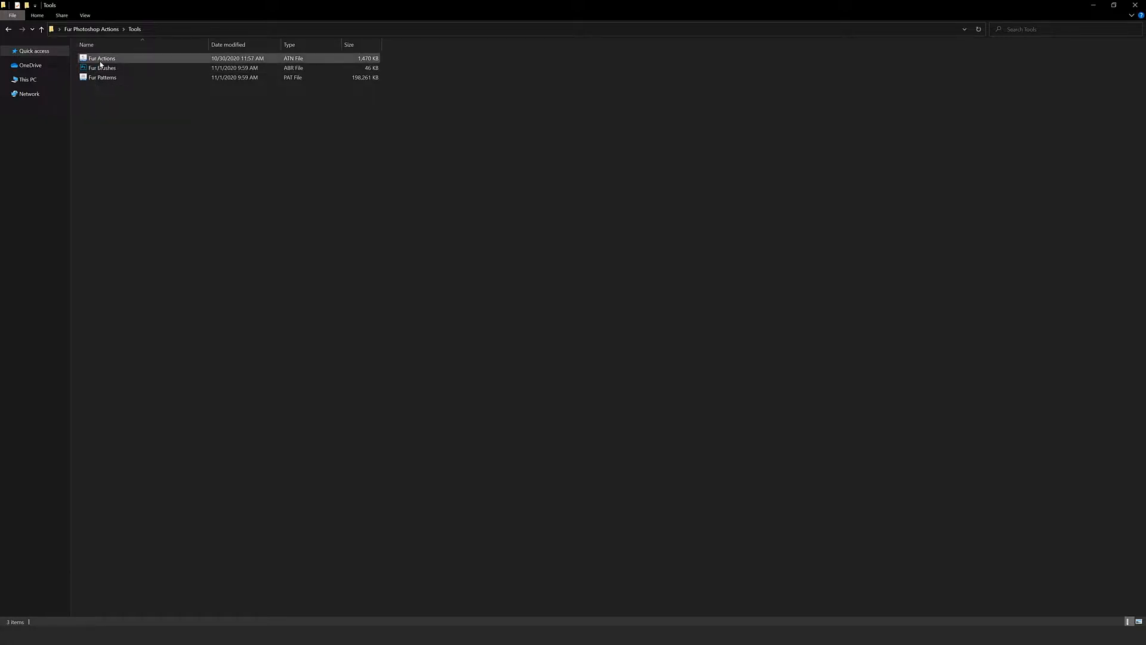
{"action": "mouse_move", "coordinate": [245, 107]}
{"action": "left_mouse_down"}
{"action": "mouse_move", "coordinate": [53, 39]}
{"action": "mouse_move", "coordinate": [94, 67]}
{"action": "mouse_move", "coordinate": [115, 444]}
{"action": "mouse_move", "coordinate": [38, 624]}
{"action": "mouse_move", "coordinate": [30, 619]}
{"action": "mouse_move", "coordinate": [558, 24]}
{"action": "mouse_move", "coordinate": [634, 3]}
{"action": "mouse_move", "coordinate": [655, 103]}
{"action": "mouse_move", "coordinate": [650, 18]}
{"action": "mouse_move", "coordinate": [637, 52]}
{"action": "left_mouse_up"}
{"action": "left_click_drag", "start_coordinate": [639, 22], "coordinate": [636, 17]}
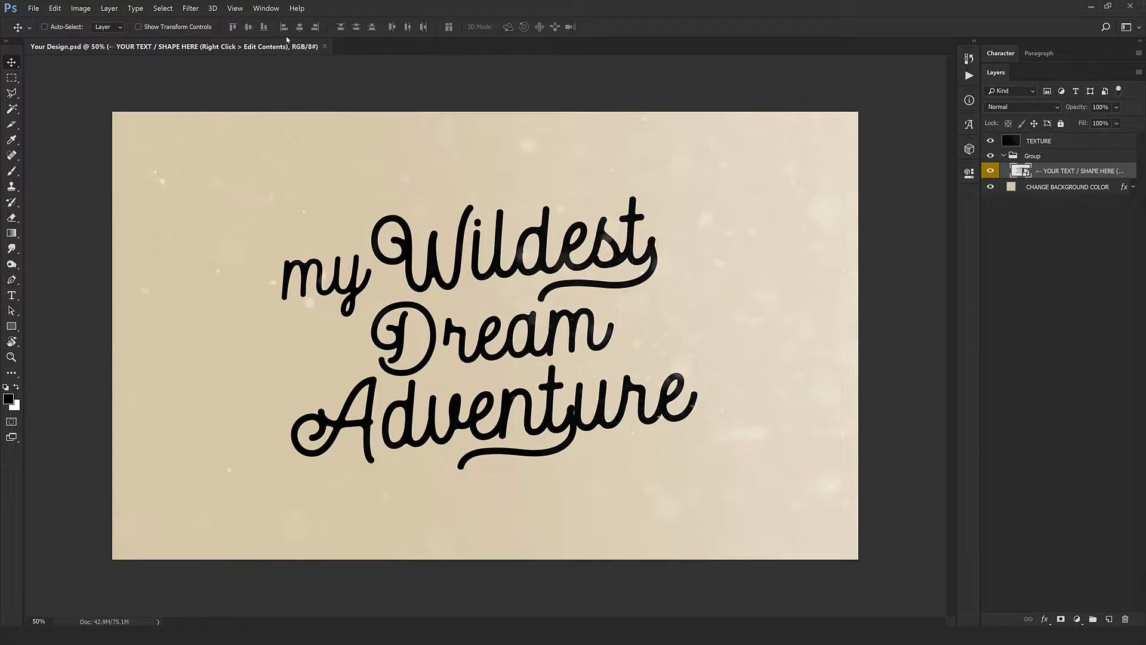
- Display the Actions list and look through the styles in the Fur by Hyperpix set, down to Style 22
{"action": "left_click", "coordinate": [266, 8]}
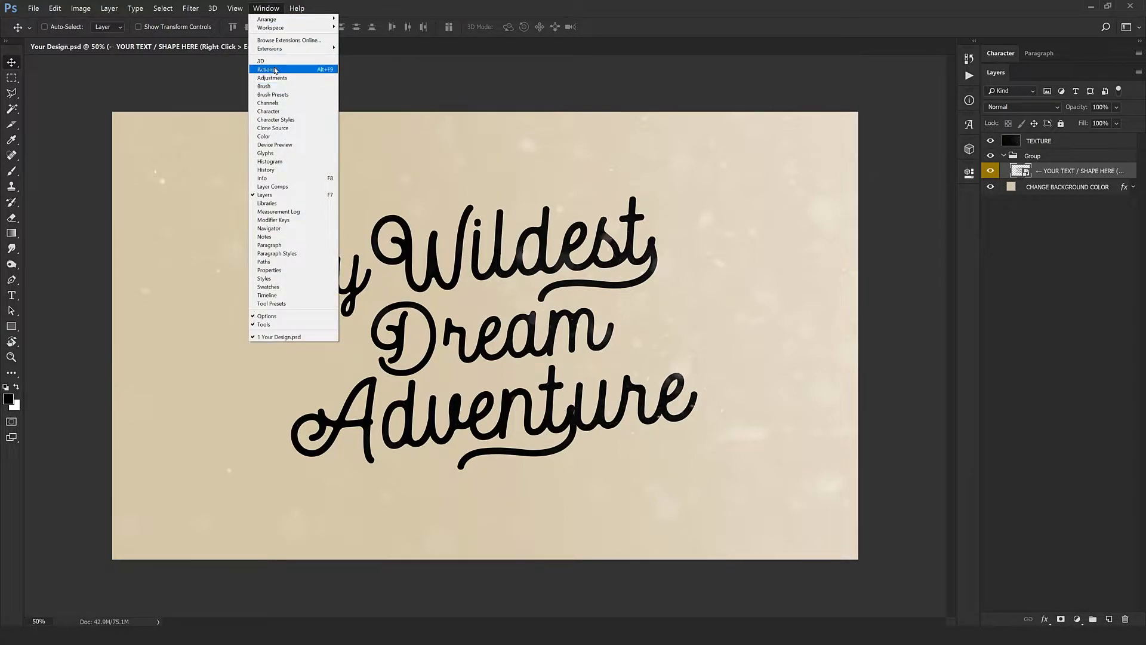
{"action": "left_click", "coordinate": [275, 71]}
{"action": "scroll", "coordinate": [898, 183], "scroll_direction": "down", "scroll_amount": 1}
{"action": "scroll", "coordinate": [898, 184], "scroll_direction": "up", "scroll_amount": 1}
{"action": "left_click_drag", "start_coordinate": [953, 328], "coordinate": [953, 70]}
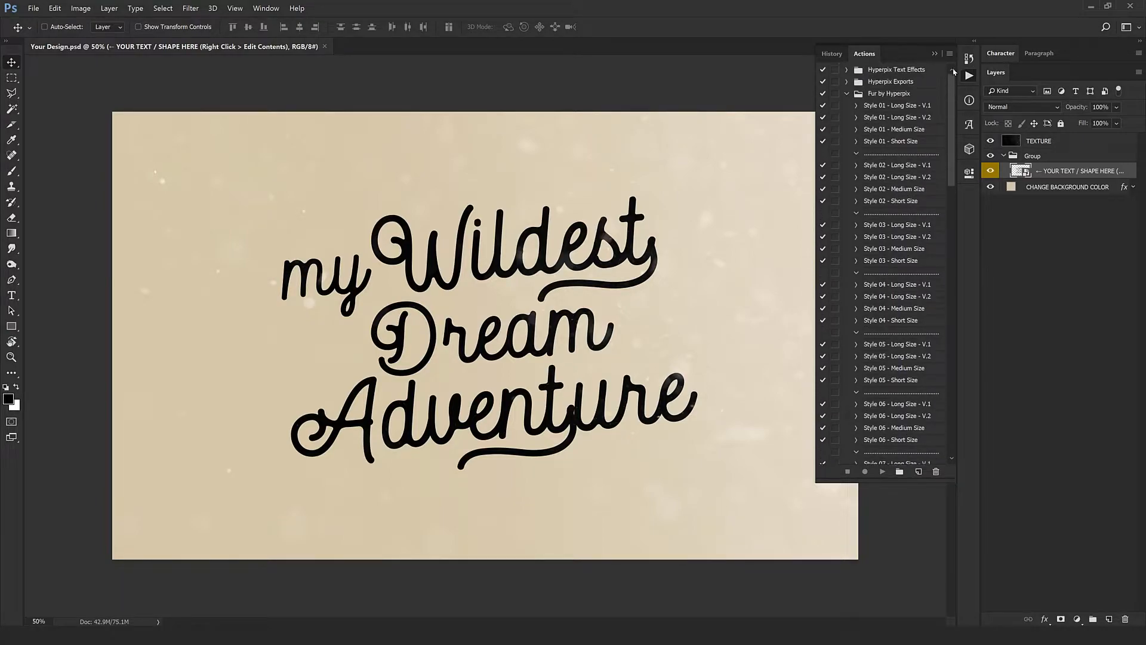
{"action": "left_click", "coordinate": [886, 96]}
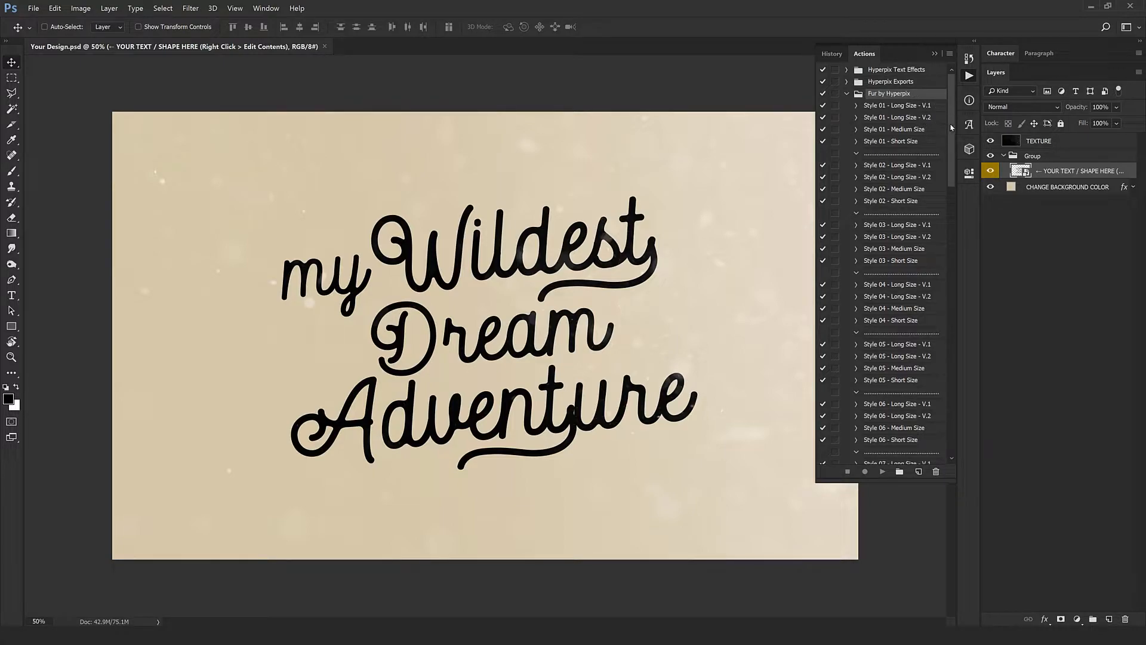
{"action": "scroll", "coordinate": [939, 261], "scroll_direction": "down", "scroll_amount": 12}
{"action": "scroll", "coordinate": [939, 261], "scroll_direction": "down", "scroll_amount": 13}
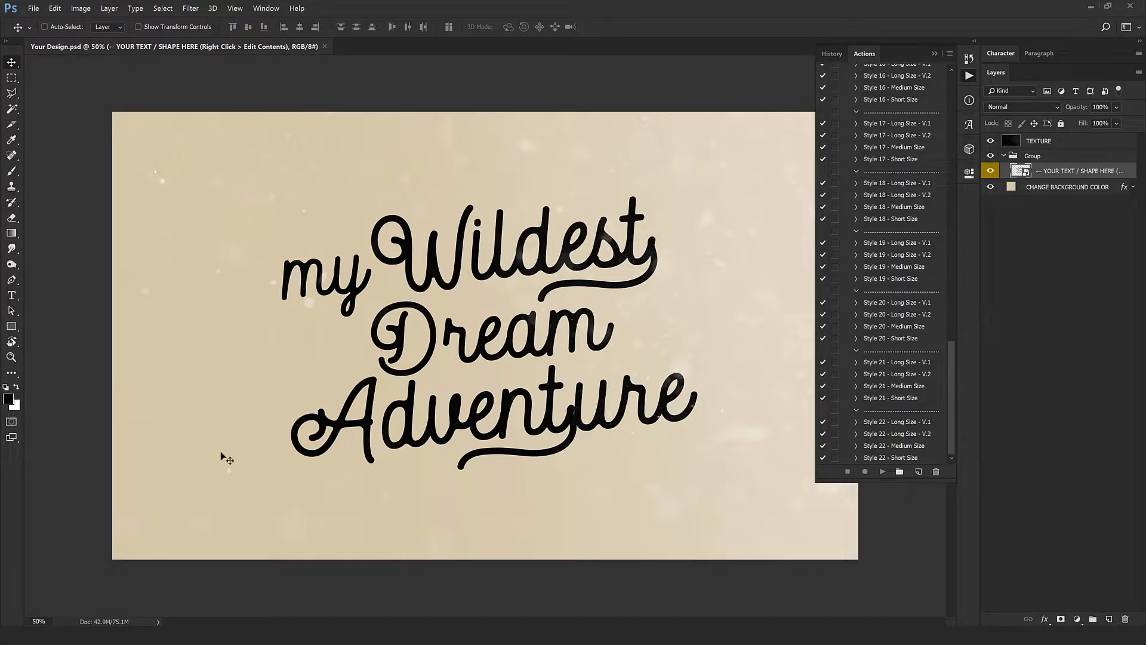
- Return to the Fur Photoshop Actions folder and view sample image 02 from the Samples folder
{"action": "left_click", "coordinate": [50, 602]}
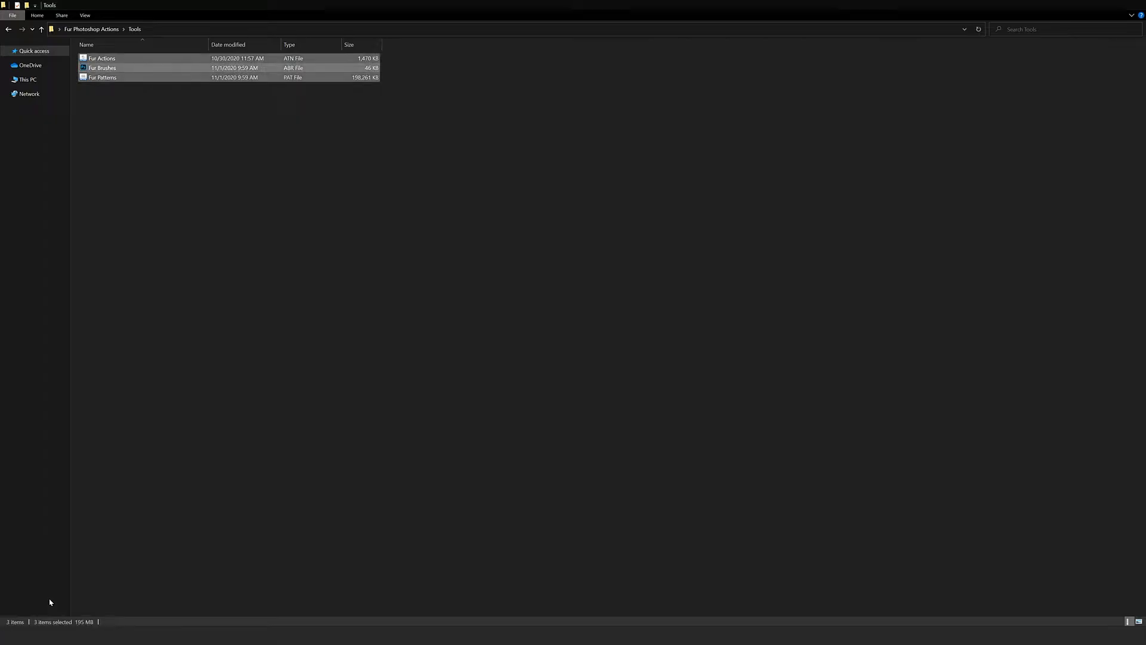
{"action": "left_click", "coordinate": [8, 28]}
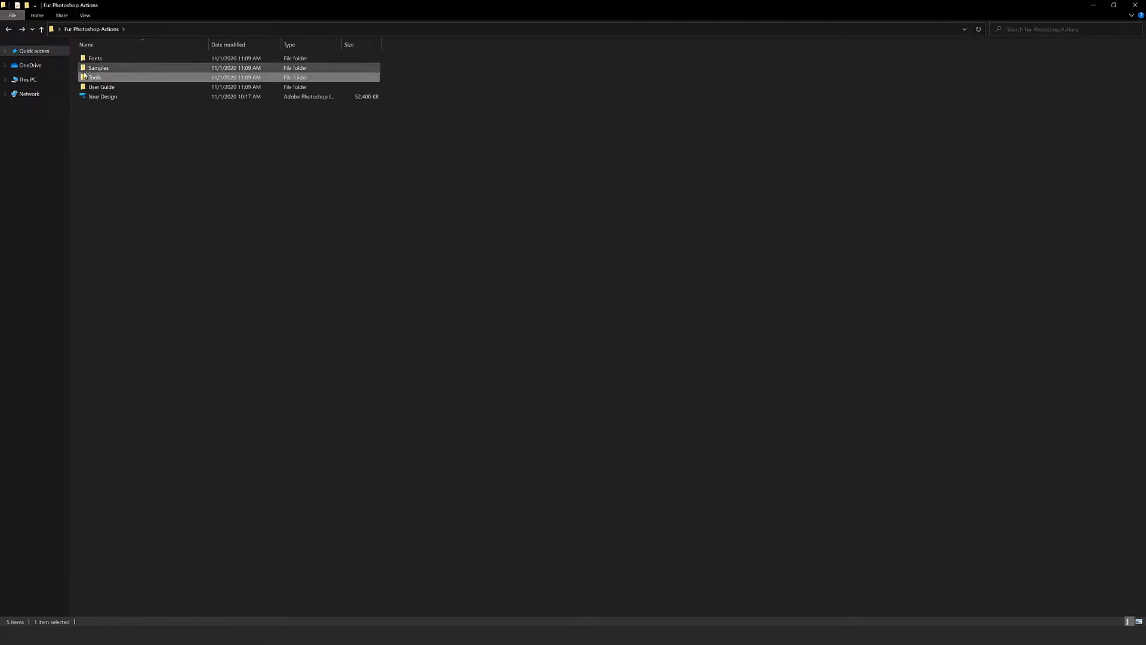
{"action": "double_click", "coordinate": [90, 77]}
{"action": "left_click", "coordinate": [140, 66]}
{"action": "double_click", "coordinate": [141, 66]}
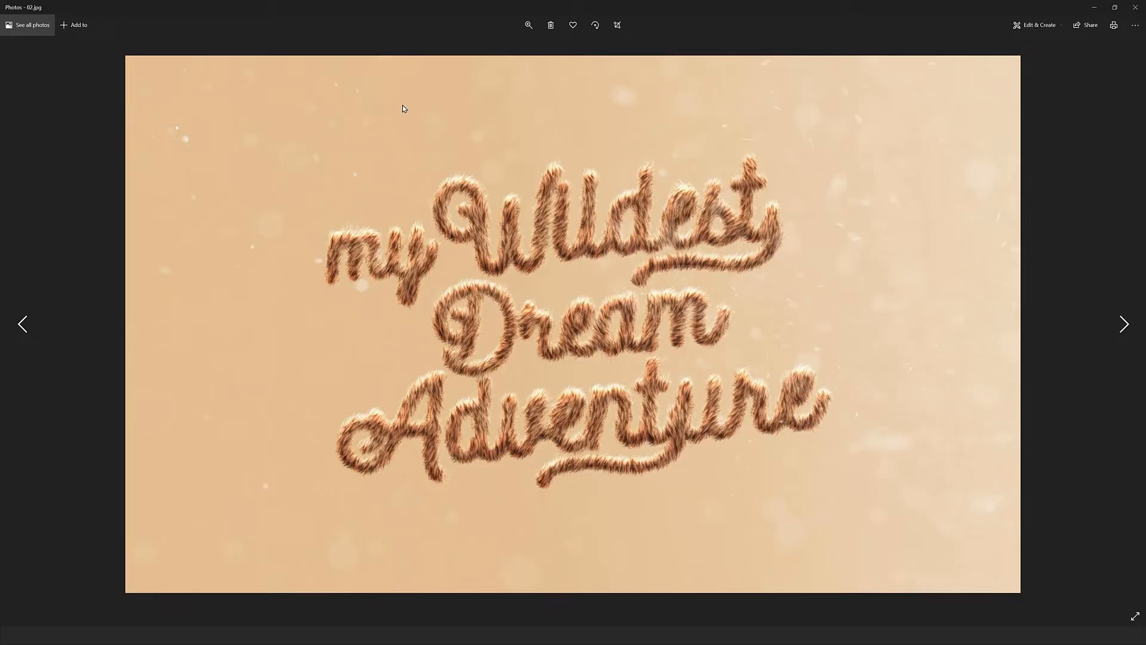
{"action": "right_click", "coordinate": [593, 126]}
{"action": "left_click", "coordinate": [621, 338]}
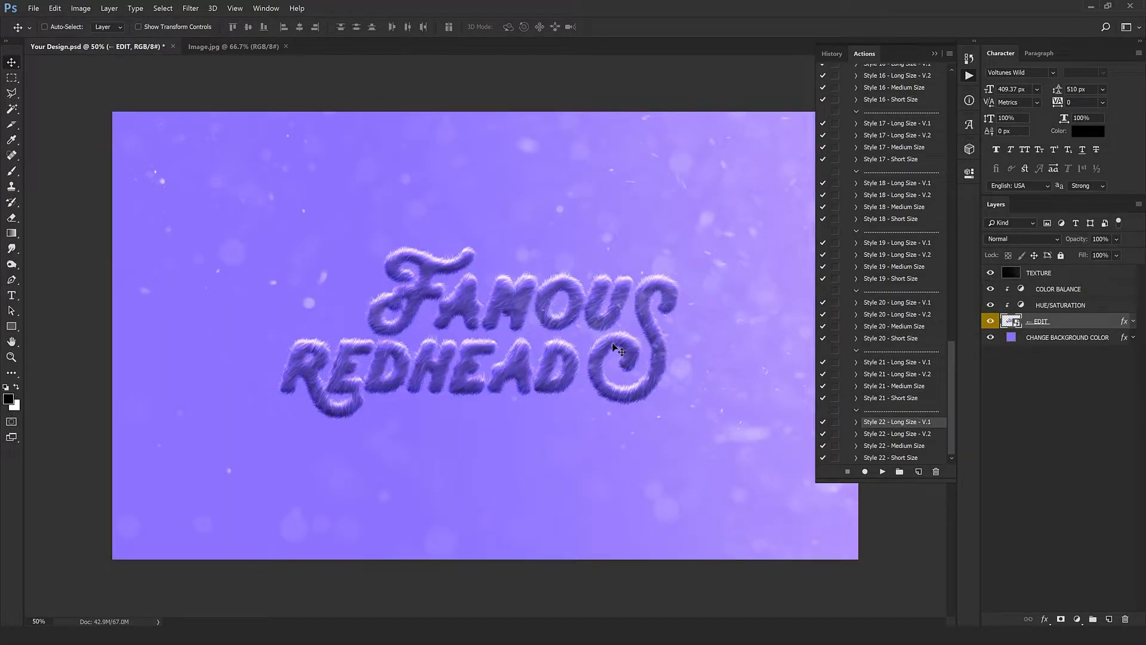
- View the Image.jpg photo and return to the Your Design document with the fur text
{"action": "scroll", "coordinate": [614, 345], "scroll_direction": "up", "scroll_amount": 3}
{"action": "scroll", "coordinate": [425, 283], "scroll_direction": "down", "scroll_amount": 3}
{"action": "left_click", "coordinate": [216, 47]}
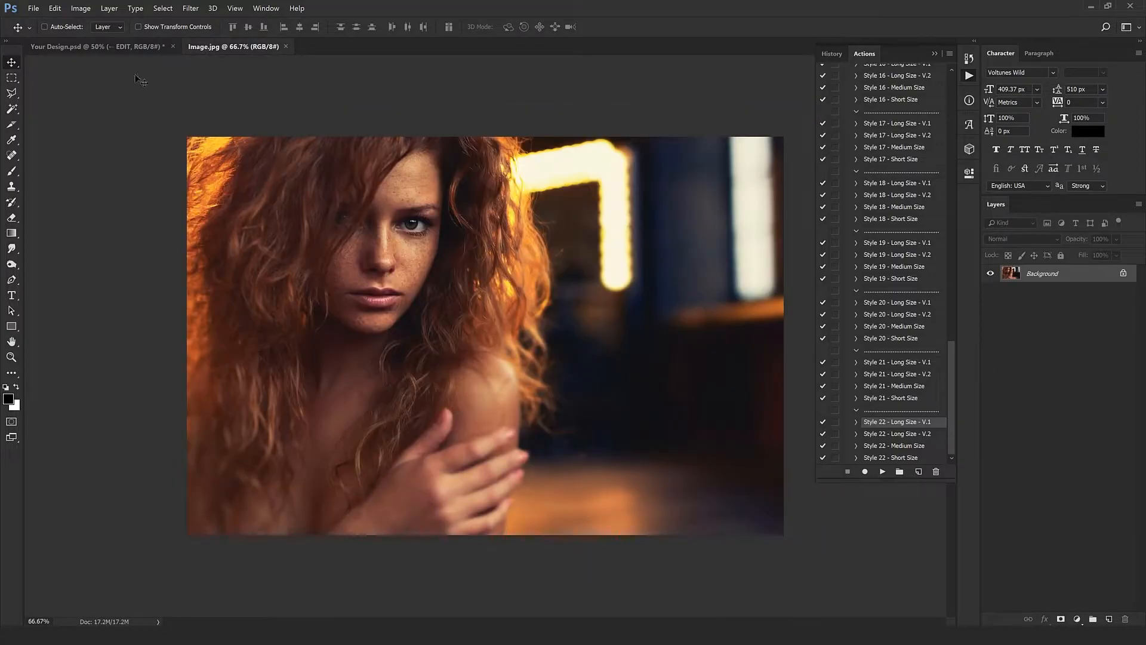
{"action": "left_click", "coordinate": [130, 52]}
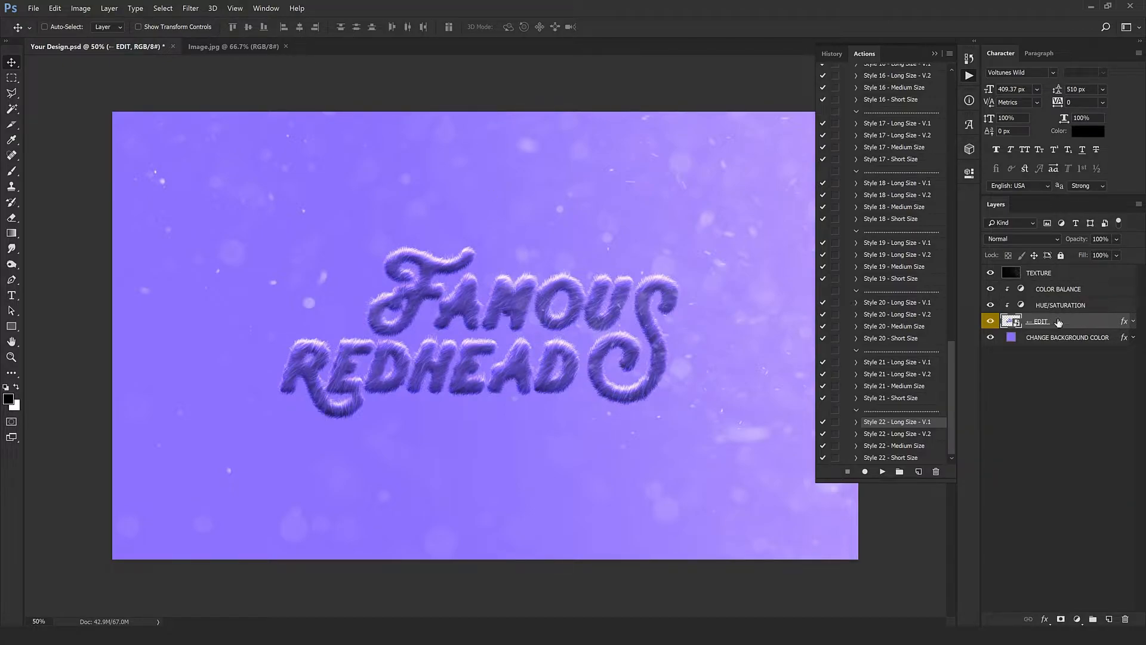
- Copy the EDIT fur text layer with its COLOR BALANCE and HUE/SATURATION layers from Your Design onto the photo in Image.jpg
{"action": "left_click", "coordinate": [1053, 281]}
{"action": "left_click", "coordinate": [1050, 329]}
{"action": "left_click", "coordinate": [1069, 289], "text": "shift"}
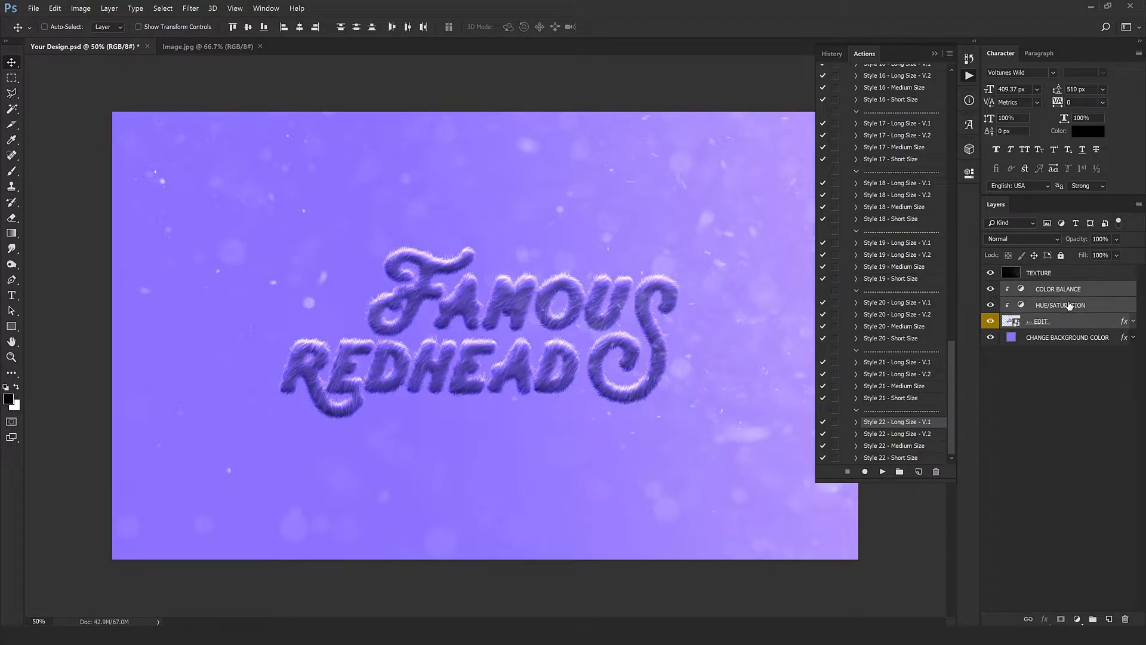
{"action": "left_click_drag", "start_coordinate": [458, 275], "coordinate": [535, 382]}
- Copy the TEXTURE layer from Your Design into Image.jpg and scale it to about 83.4% so it covers the photo
{"action": "left_click", "coordinate": [108, 48]}
{"action": "left_click_drag", "start_coordinate": [1027, 276], "coordinate": [447, 255]}
{"action": "key", "text": "ctrl+t"}
{"action": "left_click_drag", "start_coordinate": [859, 592], "coordinate": [701, 498]}
{"action": "left_click_drag", "start_coordinate": [549, 404], "coordinate": [613, 421]}
{"action": "left_click_drag", "start_coordinate": [760, 516], "coordinate": [906, 584]}
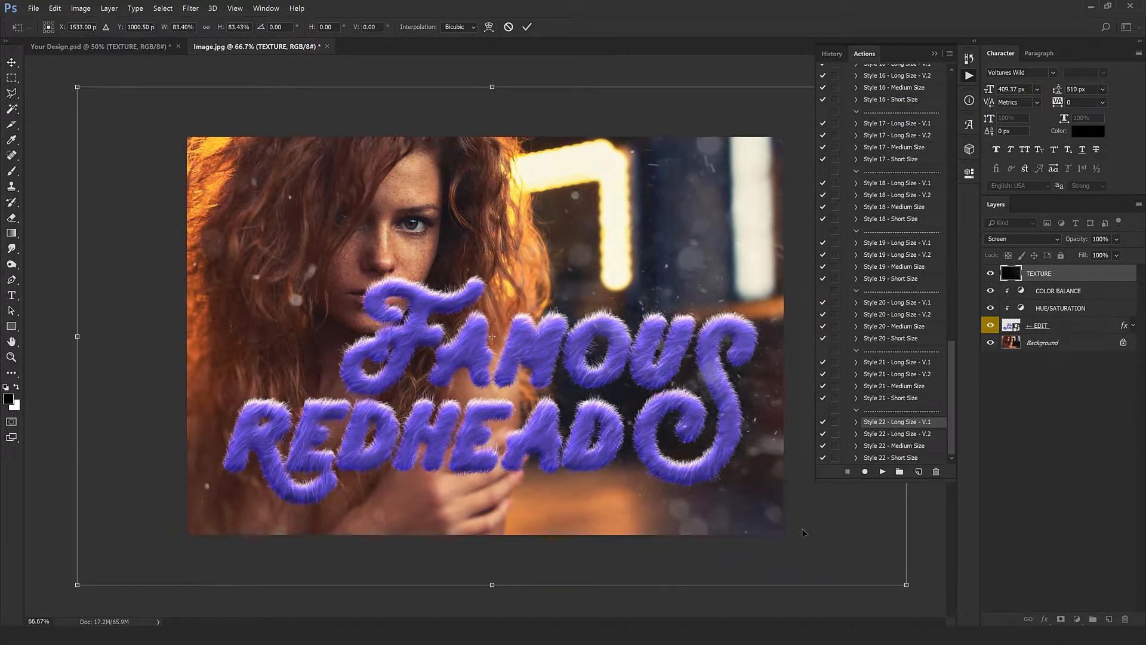
{"action": "key", "text": "Return"}
- Hide the TEXTURE layer, collapse the Actions list and select the EDIT fur text layer
{"action": "left_click", "coordinate": [990, 276]}
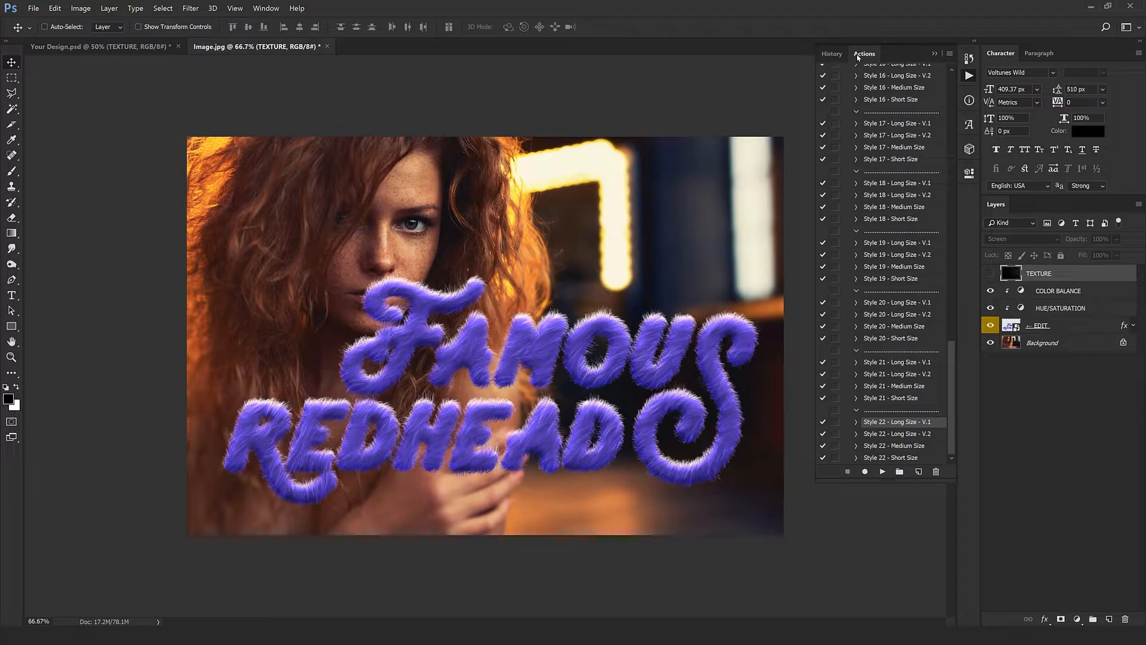
{"action": "left_click", "coordinate": [858, 55]}
{"action": "left_click", "coordinate": [1044, 328]}
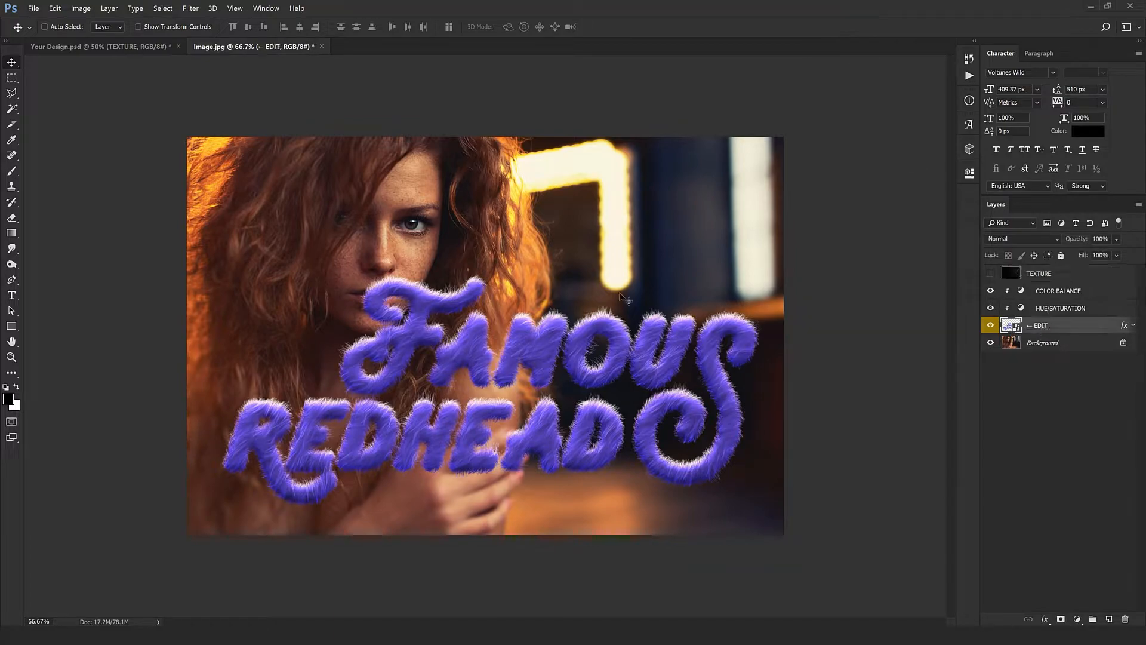
- Rotate the EDIT fur text by -5 degrees and shift it slightly down and right over the photo
{"action": "key", "text": "ctrl+t"}
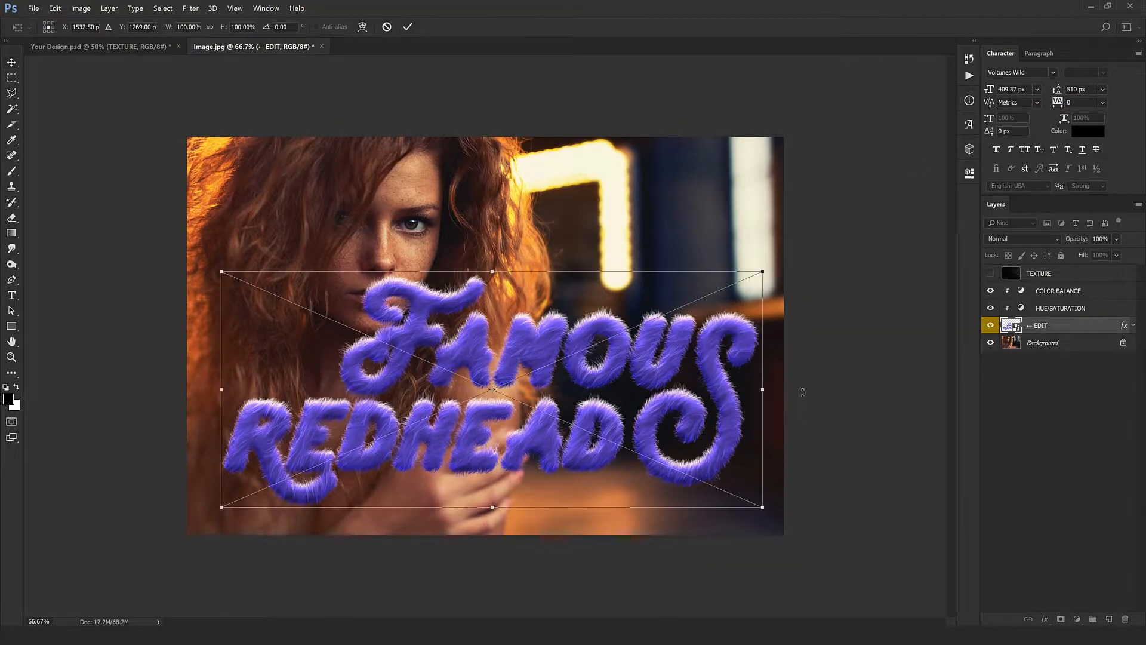
{"action": "left_click", "coordinate": [294, 27]}
{"action": "type", "text": "-5"}
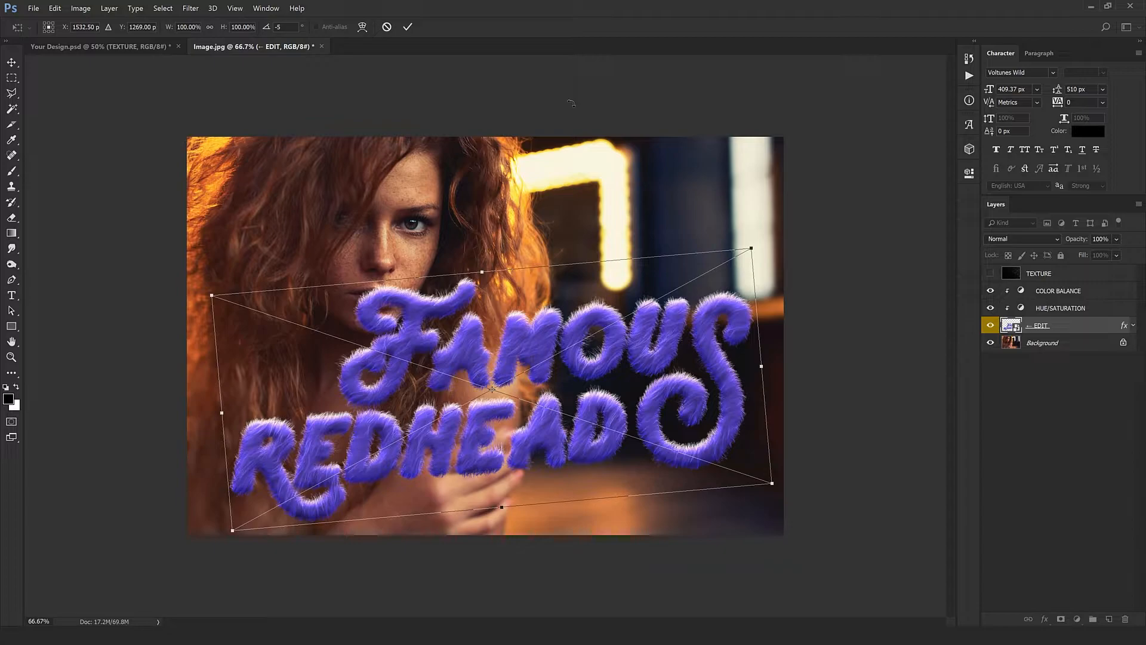
{"action": "key", "text": "Return"}
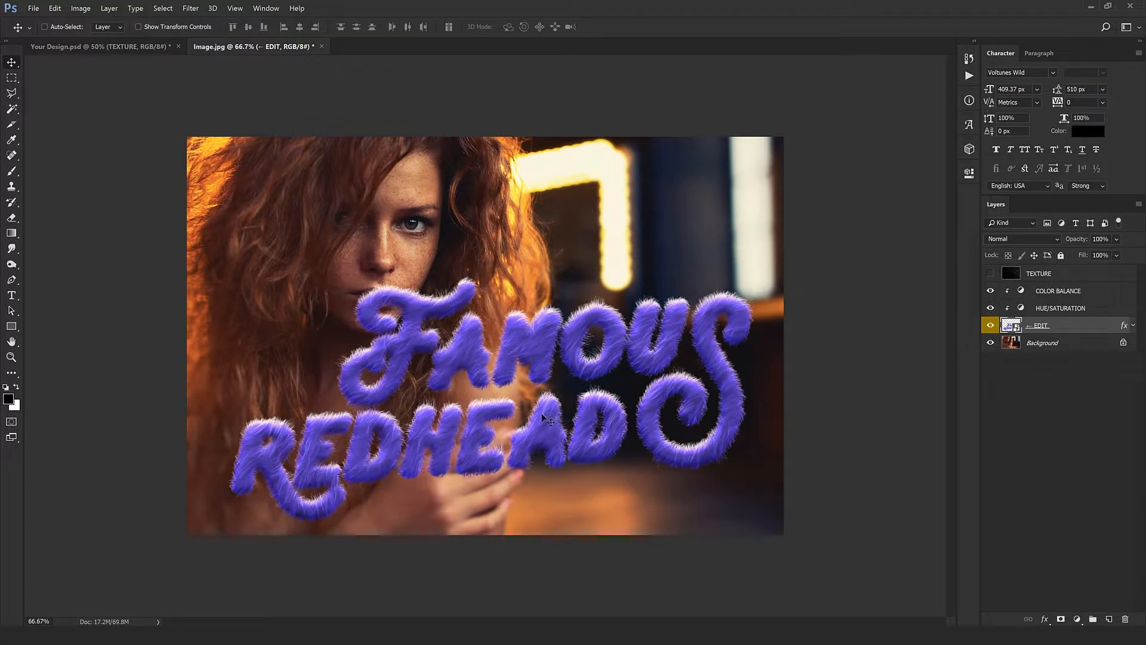
{"action": "left_click_drag", "start_coordinate": [412, 440], "coordinate": [422, 446]}
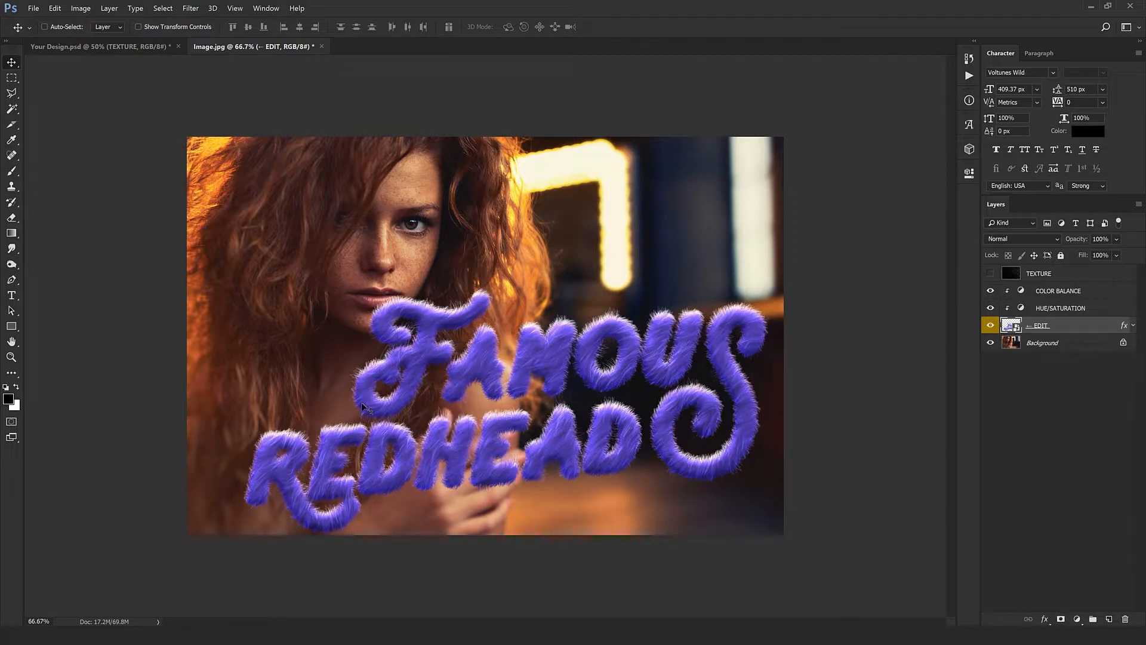
- Scale the EDIT fur text to about 95% and position it just below the woman's lips in the photo's lower right
{"action": "key", "text": "ctrl+t"}
{"action": "left_click_drag", "start_coordinate": [247, 542], "coordinate": [268, 531]}
{"action": "left_click_drag", "start_coordinate": [249, 307], "coordinate": [254, 310]}
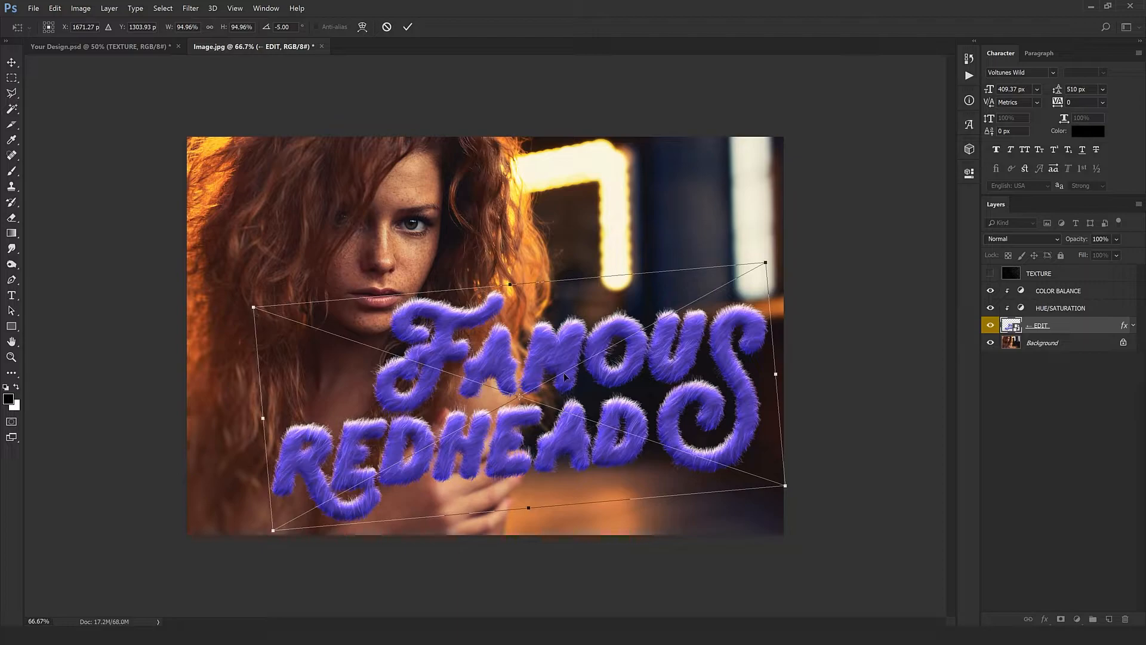
{"action": "left_click_drag", "start_coordinate": [572, 388], "coordinate": [570, 391]}
{"action": "key", "text": "Return"}
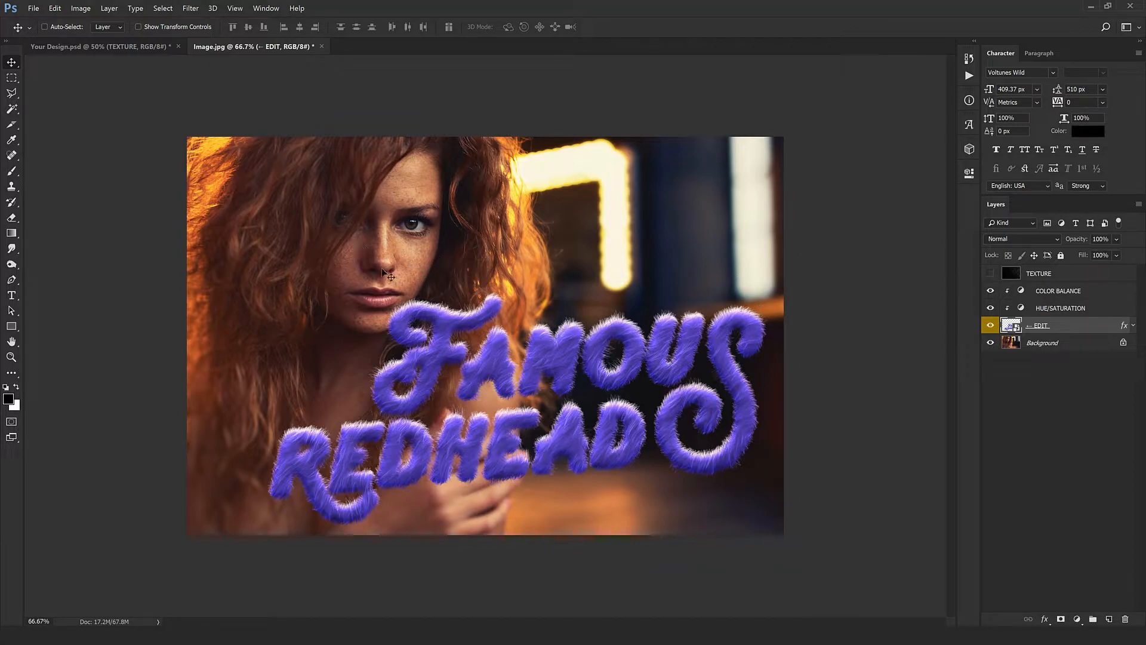
- Recolour the fur text orange by setting the HUE/SATURATION layer's hue to +122 and saturation to +13
{"action": "left_click", "coordinate": [1071, 308]}
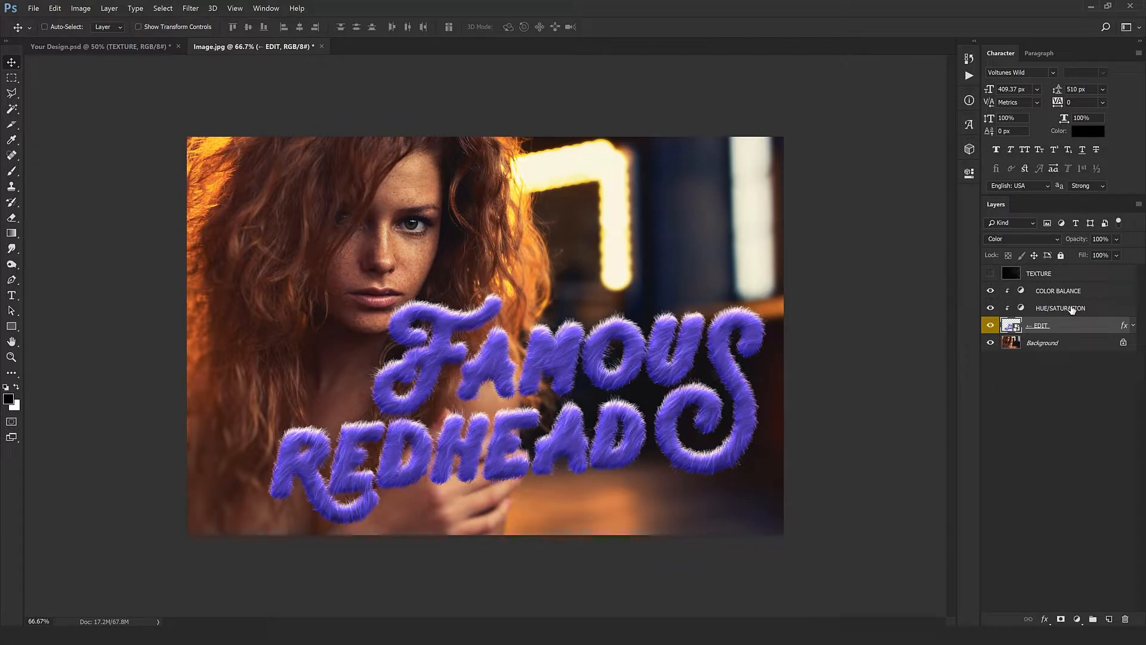
{"action": "double_click", "coordinate": [1021, 310]}
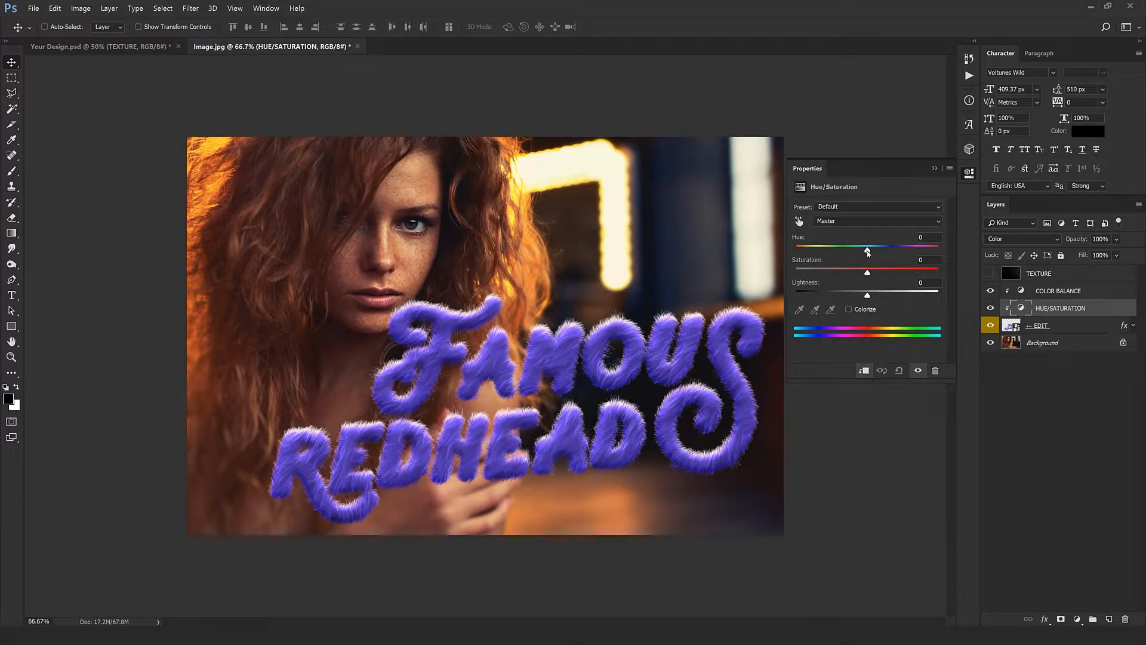
{"action": "left_click_drag", "start_coordinate": [867, 251], "coordinate": [923, 257]}
{"action": "left_click", "coordinate": [935, 238]}
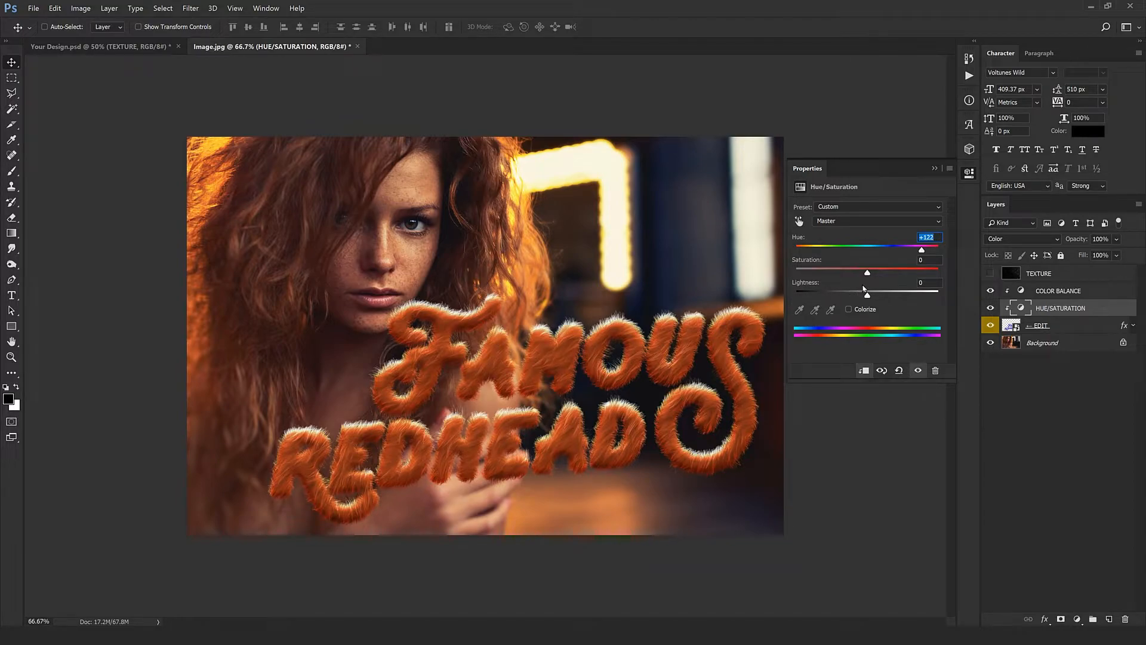
{"action": "left_click", "coordinate": [930, 259]}
{"action": "key", "text": "Up"}
{"action": "key", "text": "Up"}
{"action": "key", "text": "Up"}
{"action": "key", "text": "Up"}
{"action": "key", "text": "Up"}
{"action": "key", "text": "Up"}
{"action": "key", "text": "Up"}
{"action": "key", "text": "Up"}
- Set the COLOR BALANCE layer's midtones to -35 Cyan–Red, +28 Magenta–Green and +47 Yellow–Blue
{"action": "left_click", "coordinate": [1060, 291]}
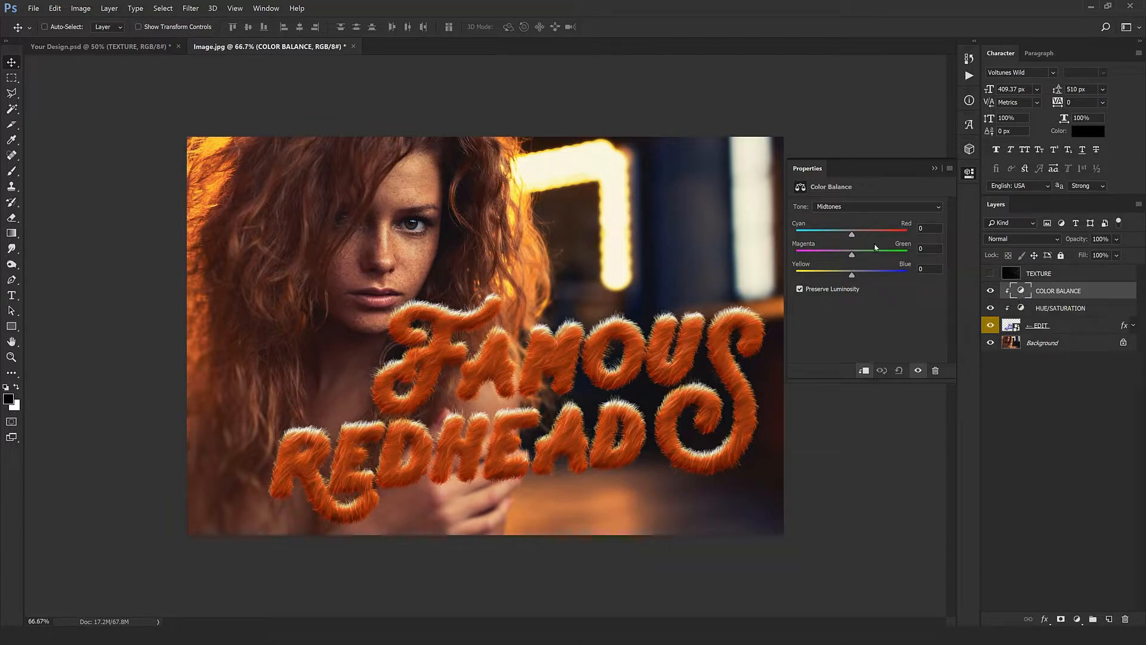
{"action": "type", "text": "-10"}
{"action": "key", "text": "Return"}
{"action": "left_click", "coordinate": [927, 249]}
{"action": "type", "text": "20"}
{"action": "key", "text": "Return"}
{"action": "left_click", "coordinate": [929, 268]}
{"action": "type", "text": "10"}
{"action": "key", "text": "Return"}
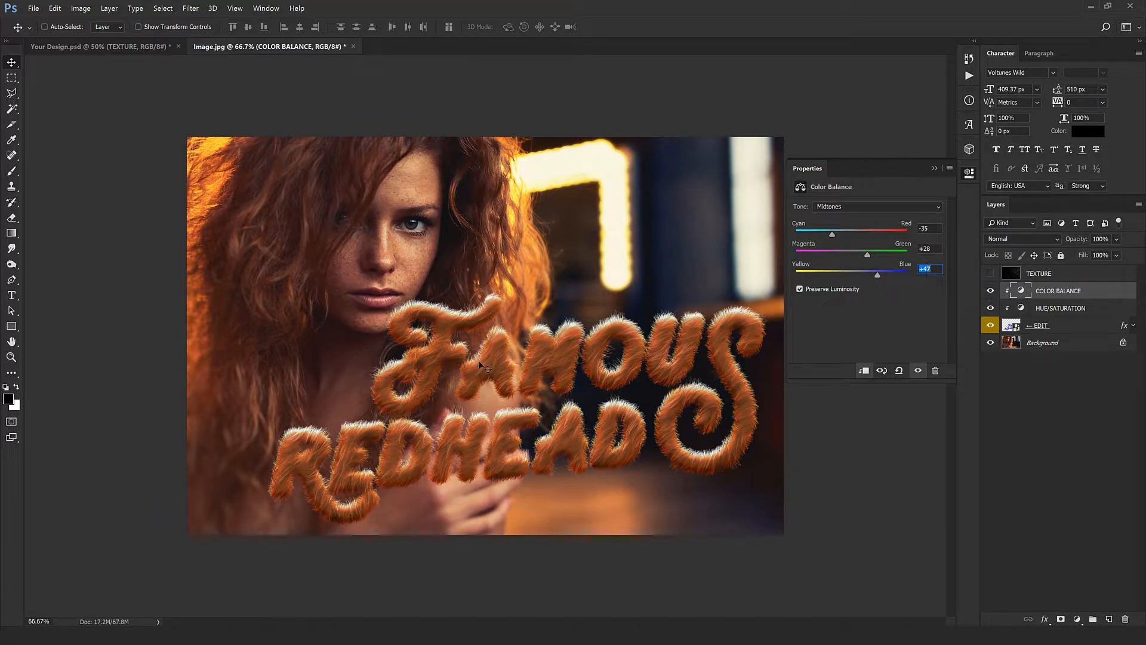
- Adjust the shadow tones of the COLOR BALANCE layer, setting Yellow–Blue to 8
{"action": "left_click", "coordinate": [869, 207]}
{"action": "left_click", "coordinate": [858, 208]}
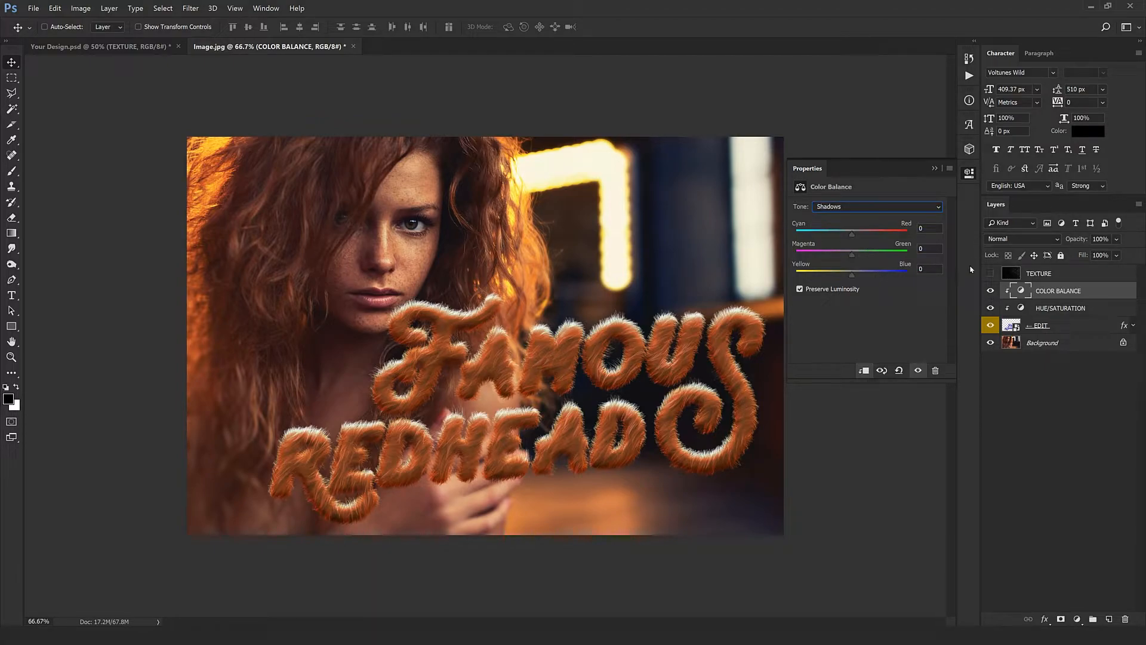
{"action": "left_click", "coordinate": [940, 230]}
{"action": "left_click", "coordinate": [920, 269]}
{"action": "type", "text": "8"}
- Add a Brightness/Contrast adjustment above the HUE/SATURATION layer, lowering the brightness and raising the contrast of the fur text
{"action": "left_click", "coordinate": [1052, 309]}
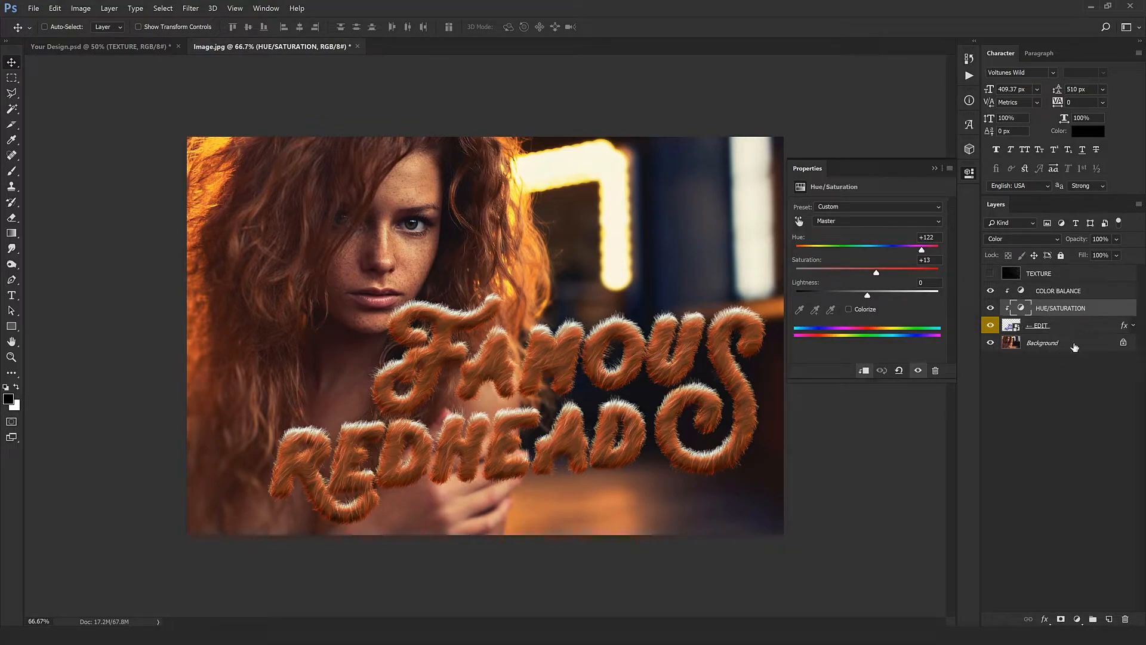
{"action": "left_click", "coordinate": [1077, 619]}
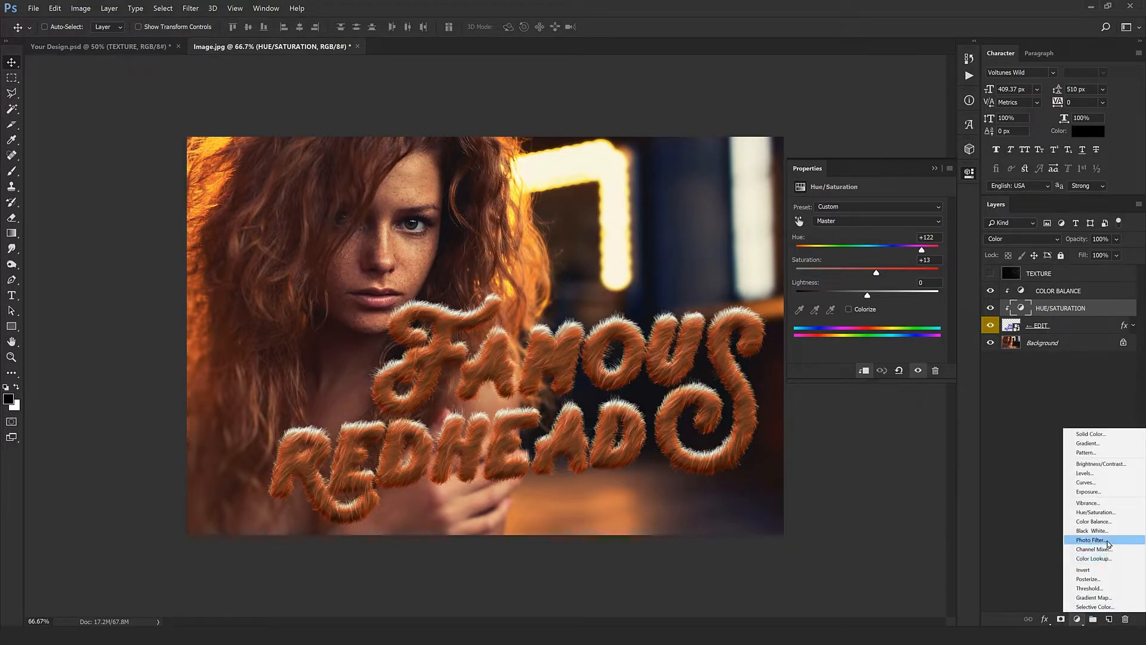
{"action": "left_click", "coordinate": [1102, 464]}
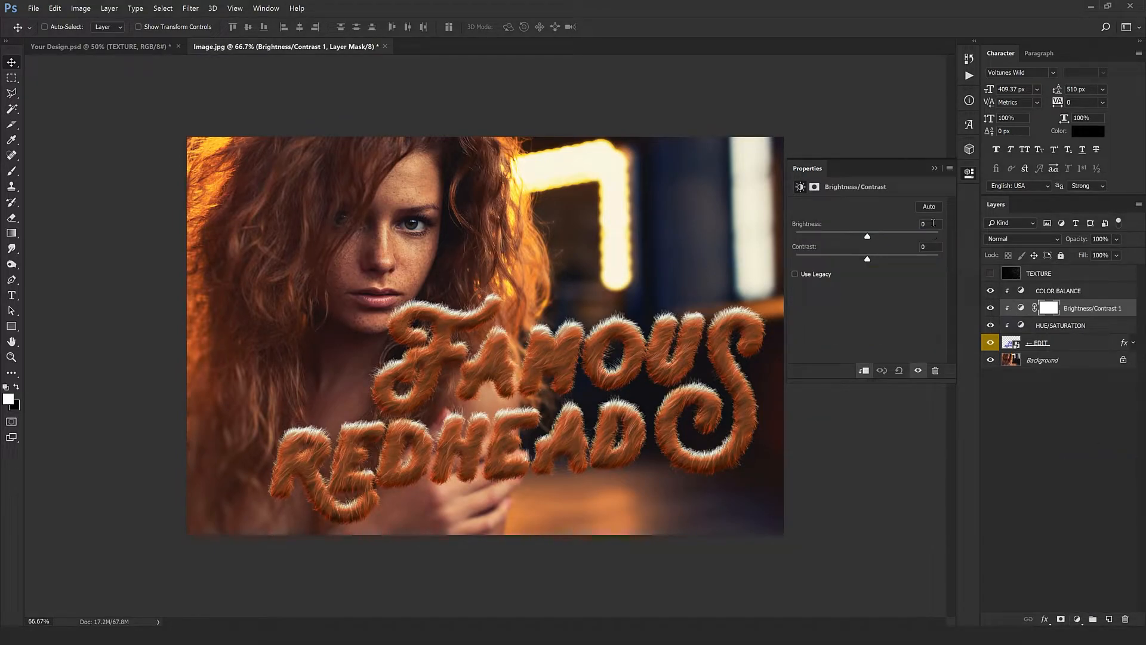
{"action": "key", "text": "shift+Down"}
{"action": "left_click", "coordinate": [930, 247]}
{"action": "key", "text": "shift+Up"}
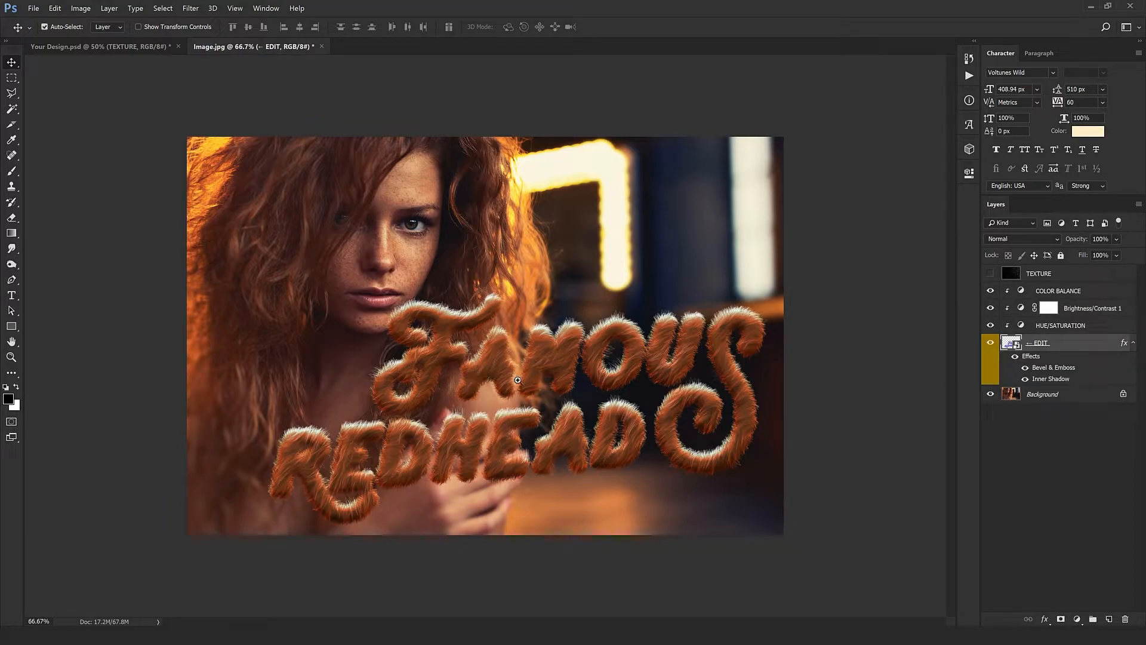
- Inspect the fur text up close, show the TEXTURE layer and reposition its dust particles over the photo
{"action": "left_click", "coordinate": [520, 371], "text": "ctrl"}
{"action": "left_click_drag", "start_coordinate": [471, 374], "coordinate": [527, 406]}
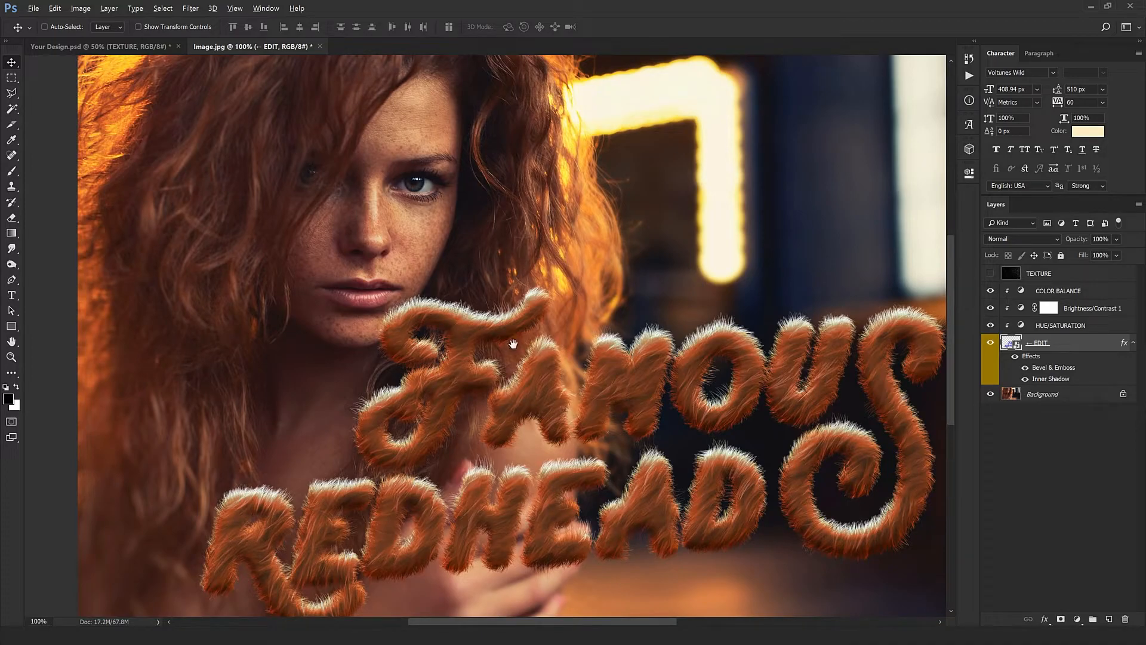
{"action": "left_click", "coordinate": [560, 335], "text": "ctrl+alt"}
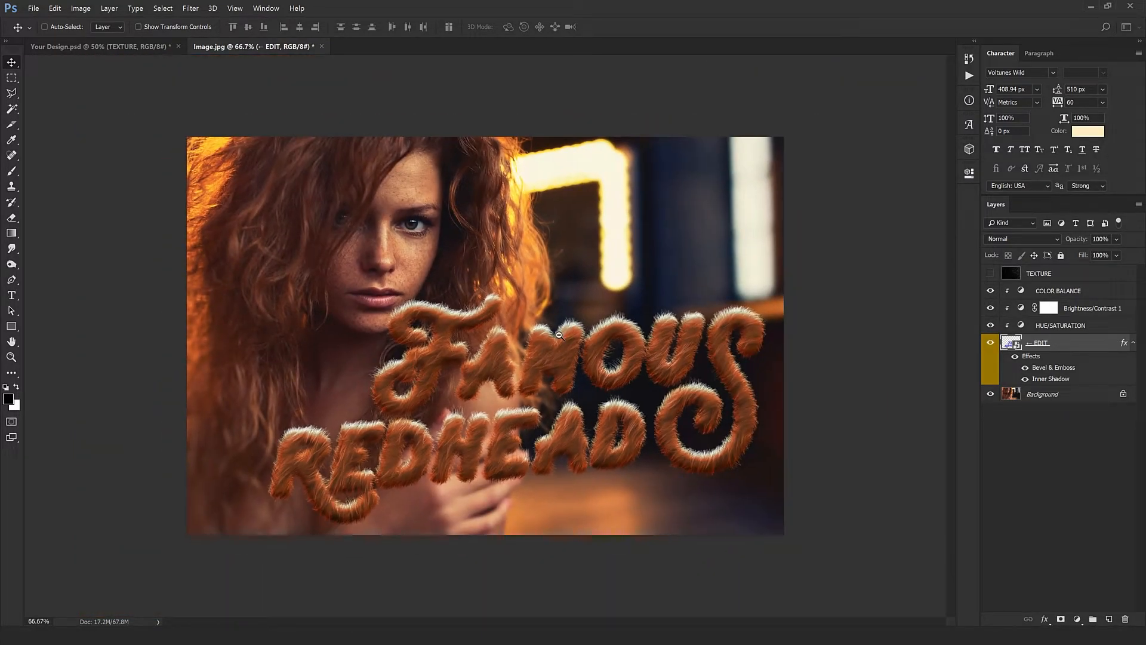
{"action": "left_click", "coordinate": [990, 273]}
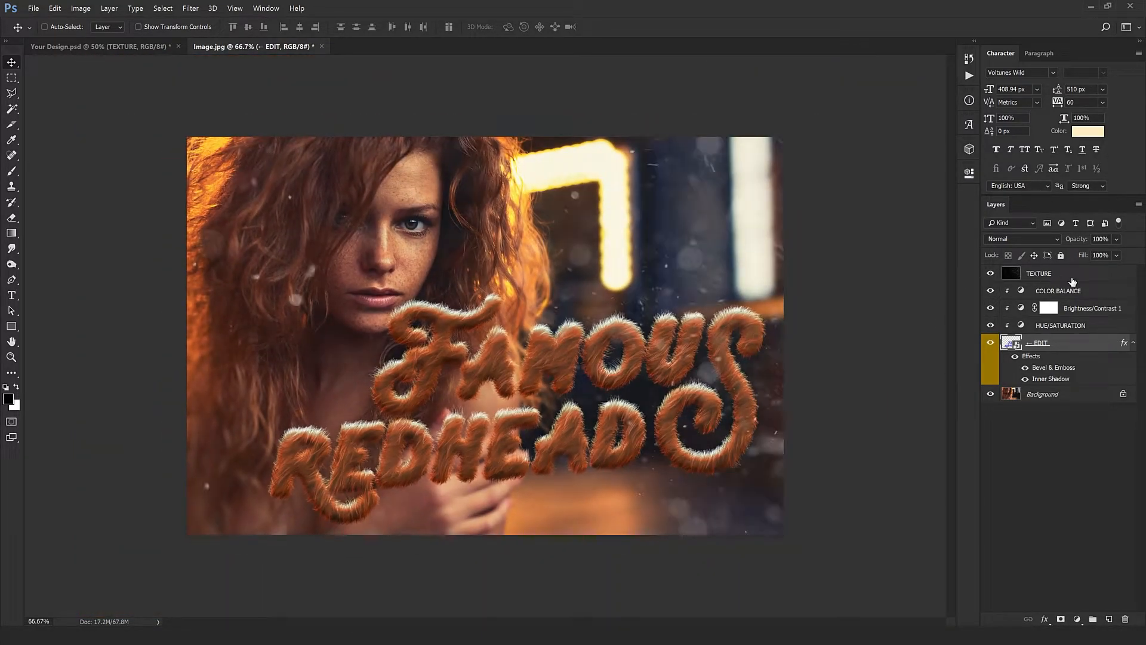
{"action": "left_click", "coordinate": [1072, 279]}
{"action": "left_click_drag", "start_coordinate": [754, 336], "coordinate": [890, 346]}
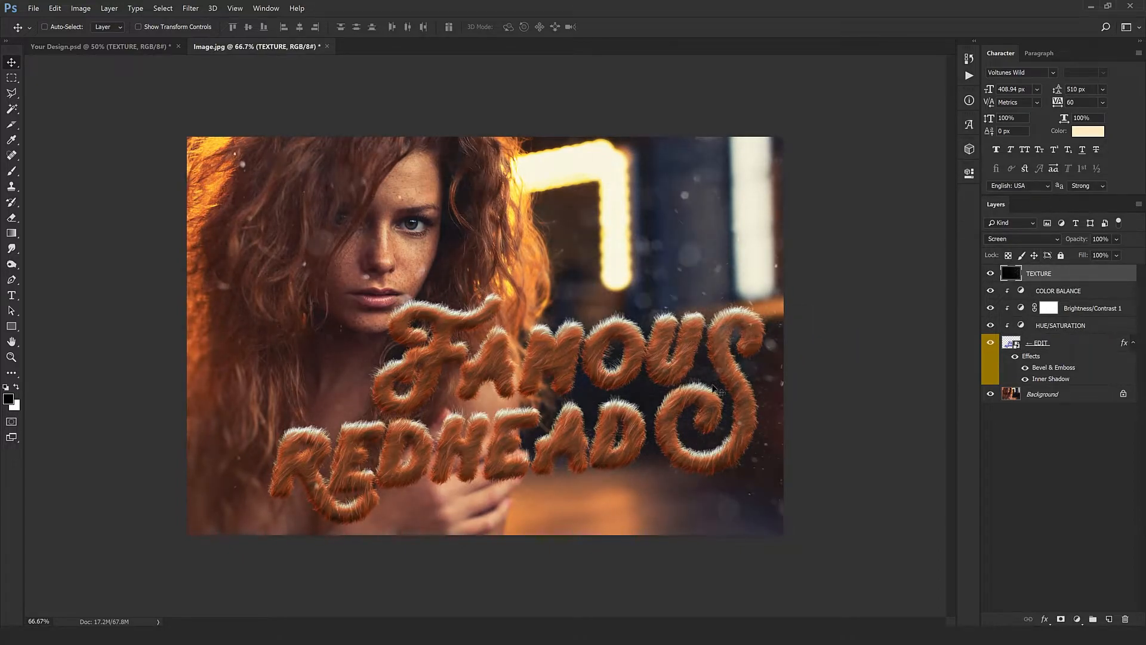
{"action": "left_click_drag", "start_coordinate": [779, 416], "coordinate": [676, 420]}
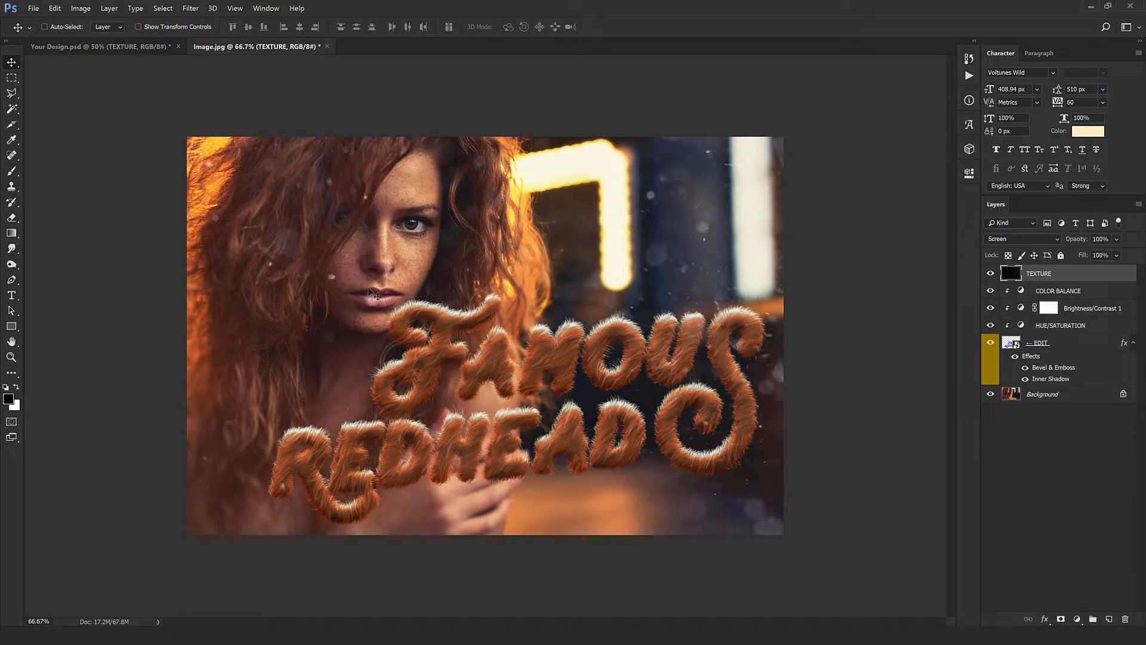
- Add a layer mask to the TEXTURE layer and choose a soft round brush with black as the foreground colour
{"action": "left_click", "coordinate": [1061, 619]}
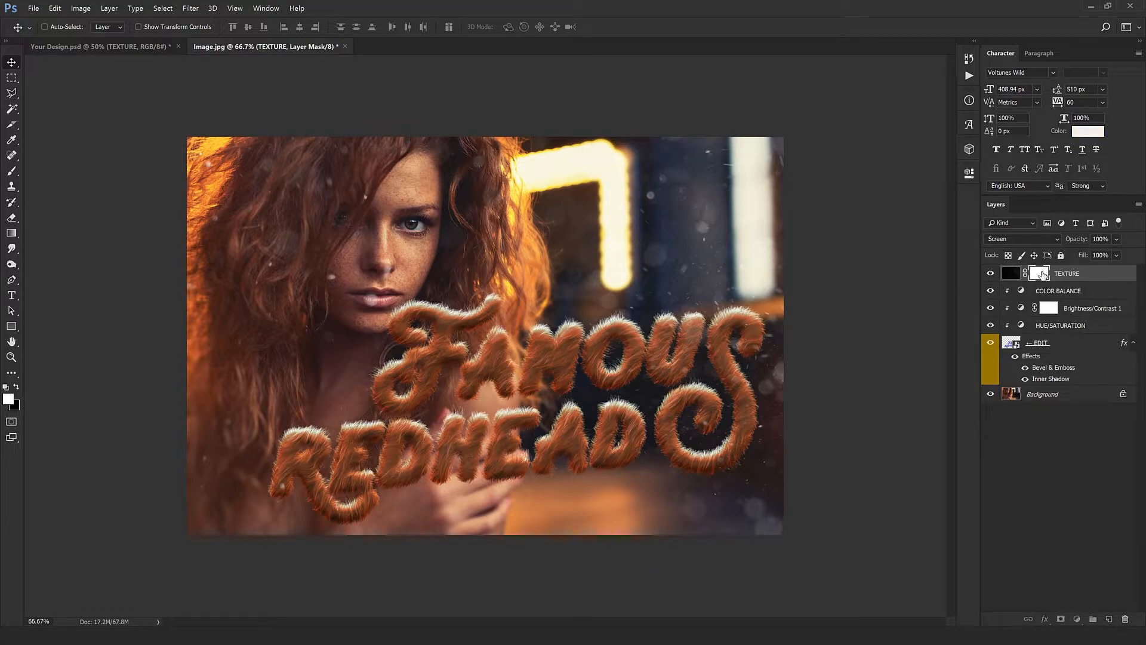
{"action": "left_click", "coordinate": [17, 388]}
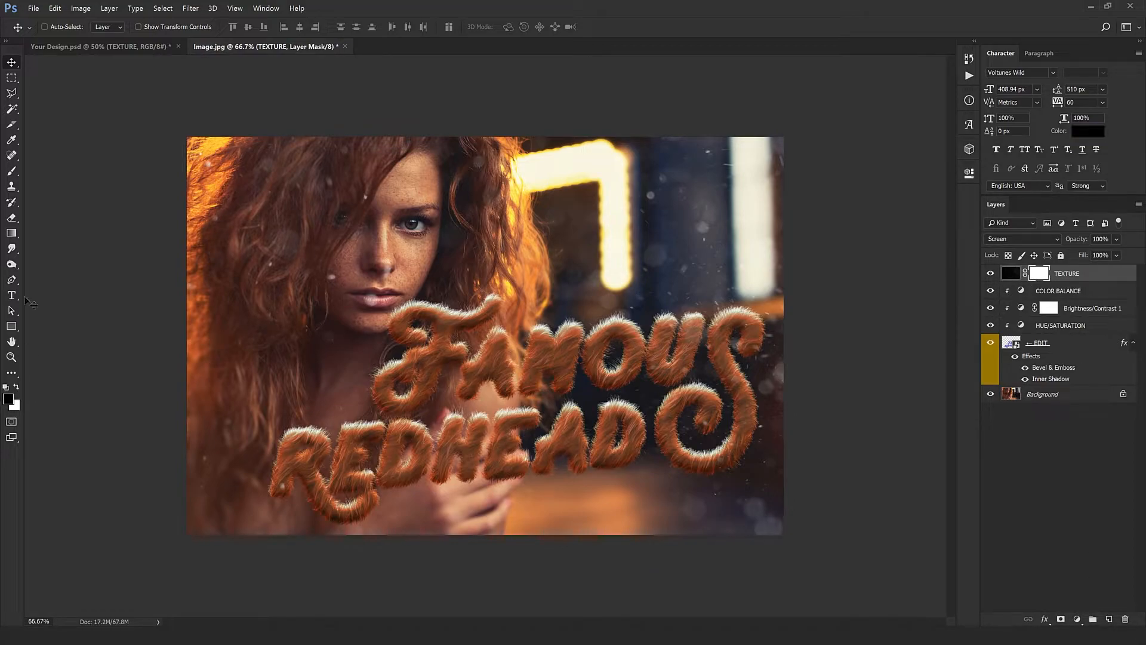
{"action": "left_click", "coordinate": [11, 172]}
{"action": "right_click", "coordinate": [360, 332]}
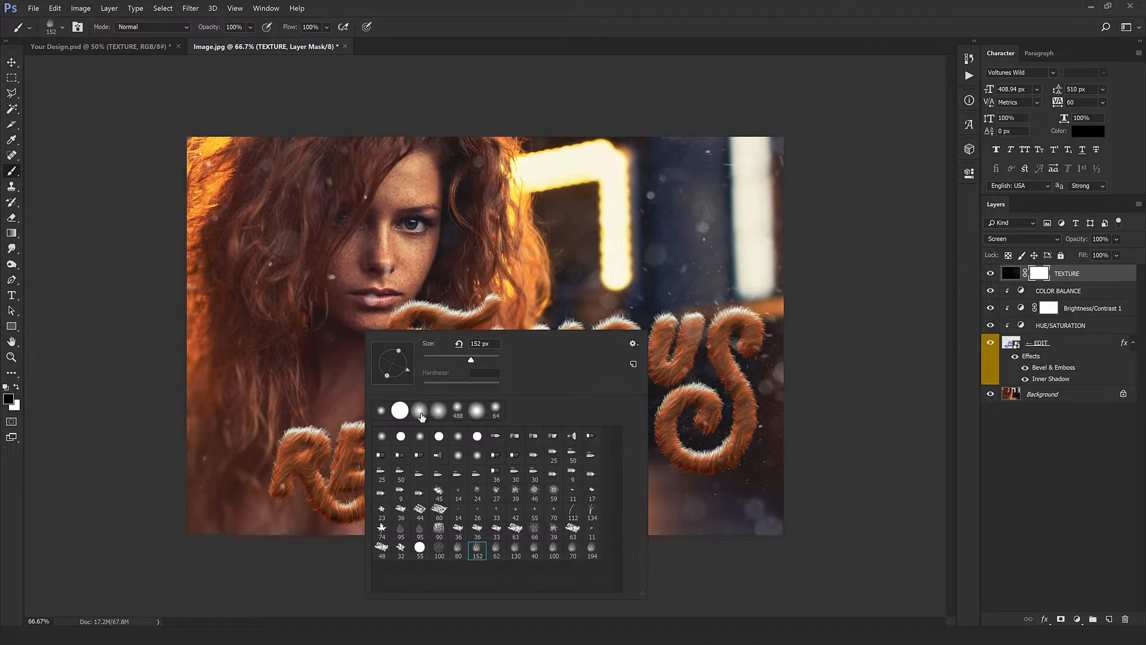
{"action": "left_click", "coordinate": [417, 408]}
{"action": "left_click", "coordinate": [561, 30]}
- Enlarge the brush to 797 px and paint on the TEXTURE mask to hide the particles over the face and the fur text
{"action": "left_click_drag", "start_coordinate": [413, 303], "coordinate": [478, 303]}
{"action": "left_click", "coordinate": [406, 300]}
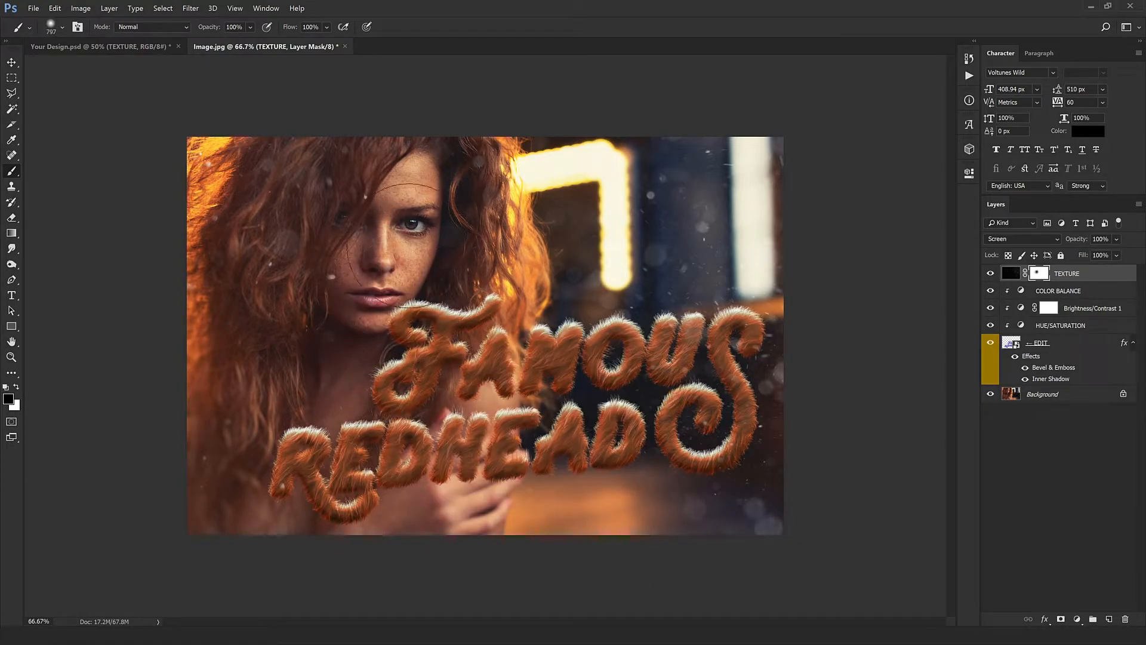
{"action": "mouse_move", "coordinate": [390, 251]}
{"action": "left_mouse_down"}
{"action": "mouse_move", "coordinate": [423, 144]}
{"action": "mouse_move", "coordinate": [326, 237]}
{"action": "mouse_move", "coordinate": [437, 149]}
{"action": "left_mouse_up"}
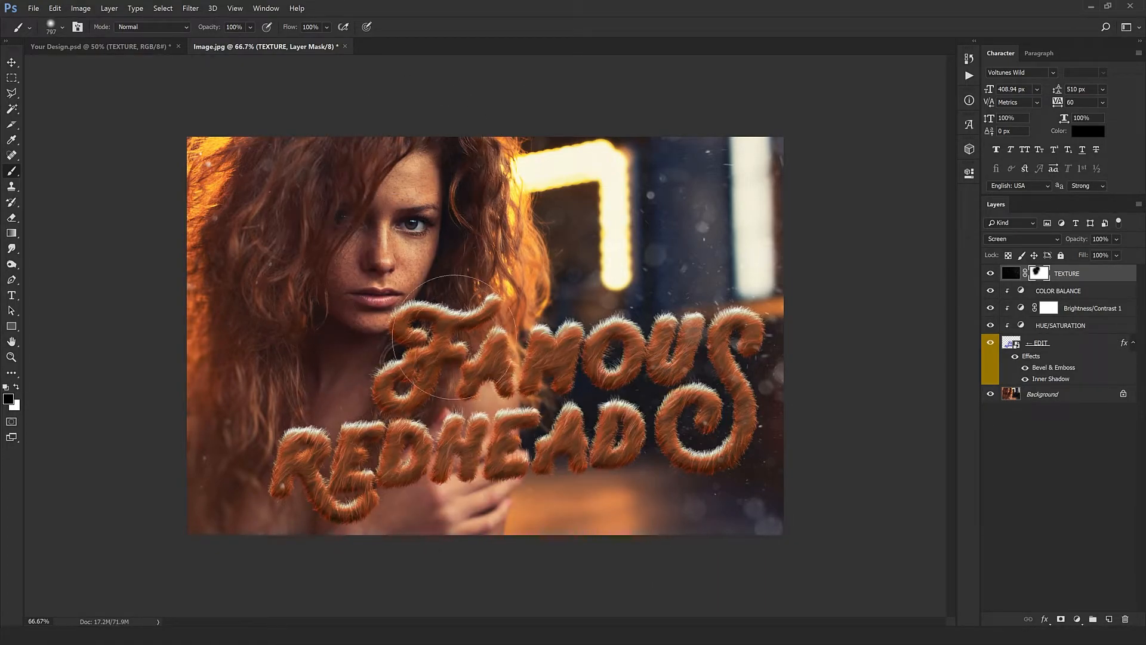
{"action": "left_click", "coordinate": [409, 359]}
{"action": "left_click_drag", "start_coordinate": [521, 399], "coordinate": [571, 413]}
{"action": "key", "text": "v"}
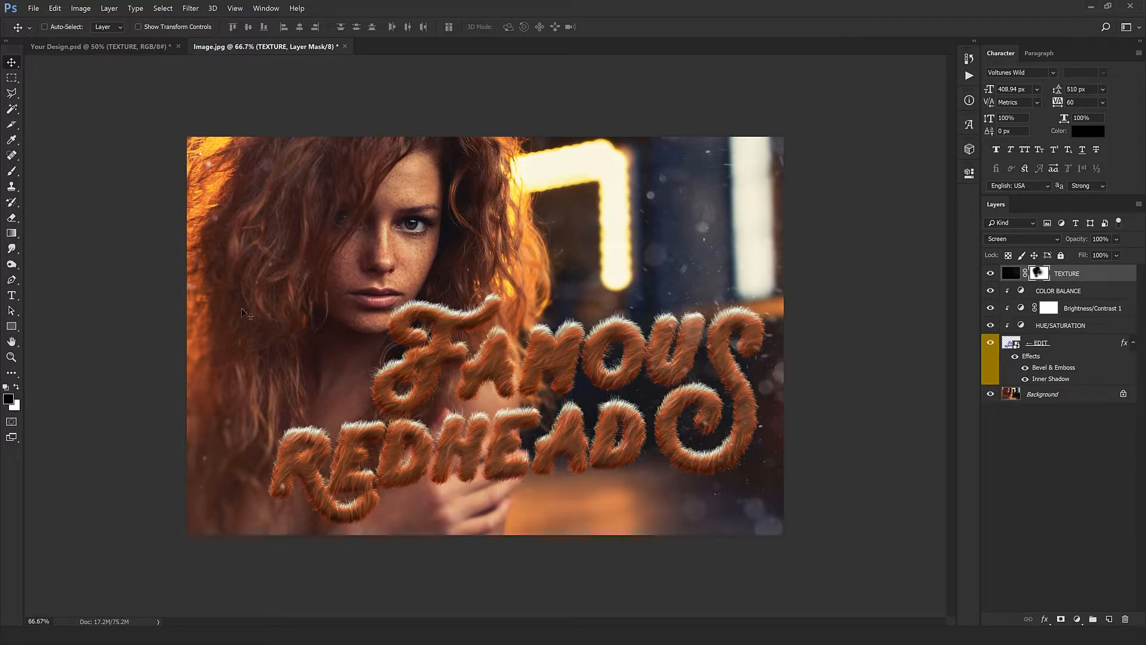
- Stamp all visible layers into a new layer at the top of the layer stack
{"action": "key", "text": "ctrl"}
{"action": "key", "text": "ctrl+a"}
{"action": "key", "text": "ctrl+shift+alt+n"}
{"action": "key", "text": "ctrl+shift+alt+e"}
{"action": "key", "text": "ctrl+d"}
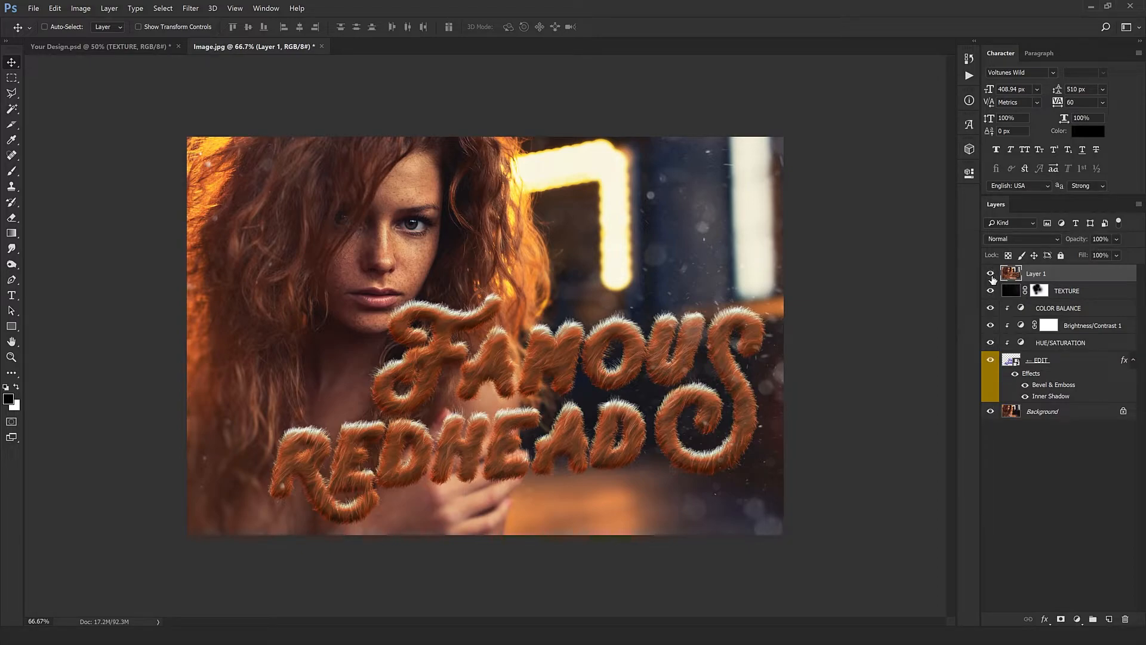
- Undo a trial shift of the stamped layer and convert that layer to a Smart Object
{"action": "mouse_move", "coordinate": [488, 329]}
{"action": "left_mouse_down"}
{"action": "mouse_move", "coordinate": [509, 401]}
{"action": "mouse_move", "coordinate": [509, 338]}
{"action": "left_mouse_up"}
{"action": "key", "text": "ctrl+z"}
{"action": "right_click", "coordinate": [1080, 273]}
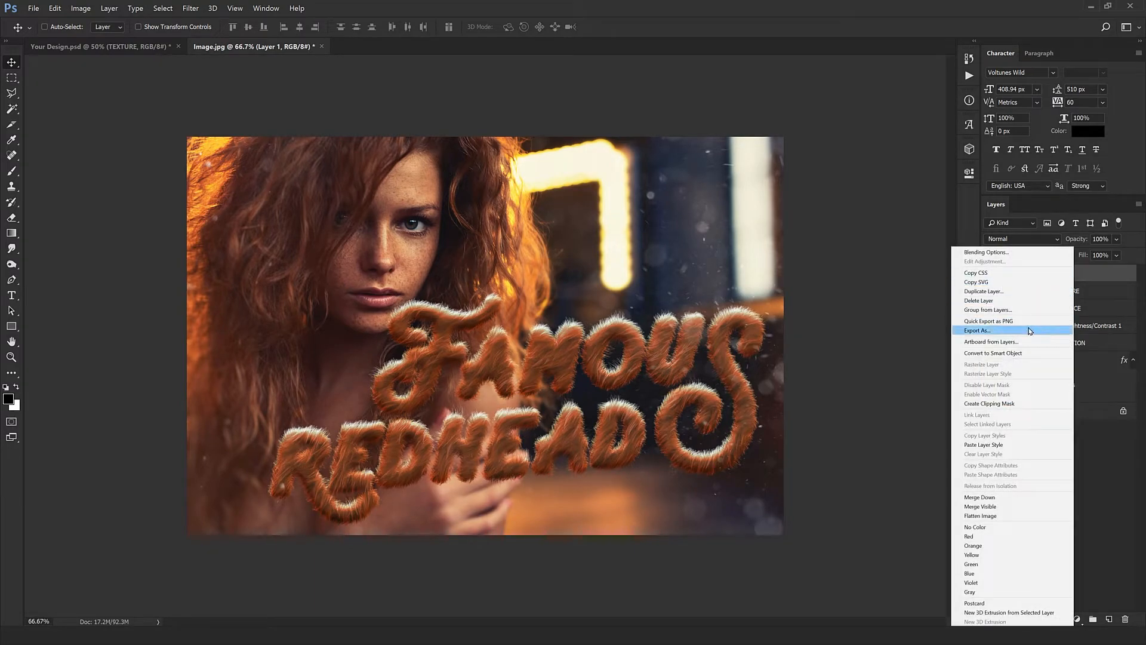
{"action": "left_click", "coordinate": [1011, 354]}
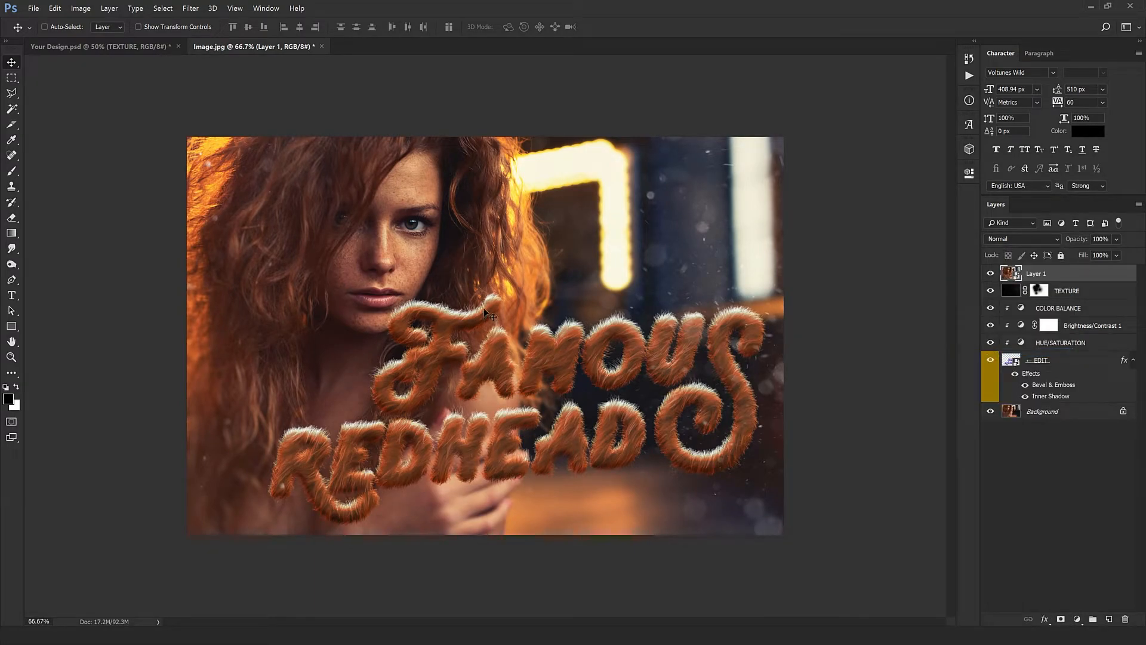
- Apply the Camera Raw Filter to the stamped layer with Temperature at +5 and Tint at +16 in the basic adjustments
{"action": "left_click", "coordinate": [190, 7]}
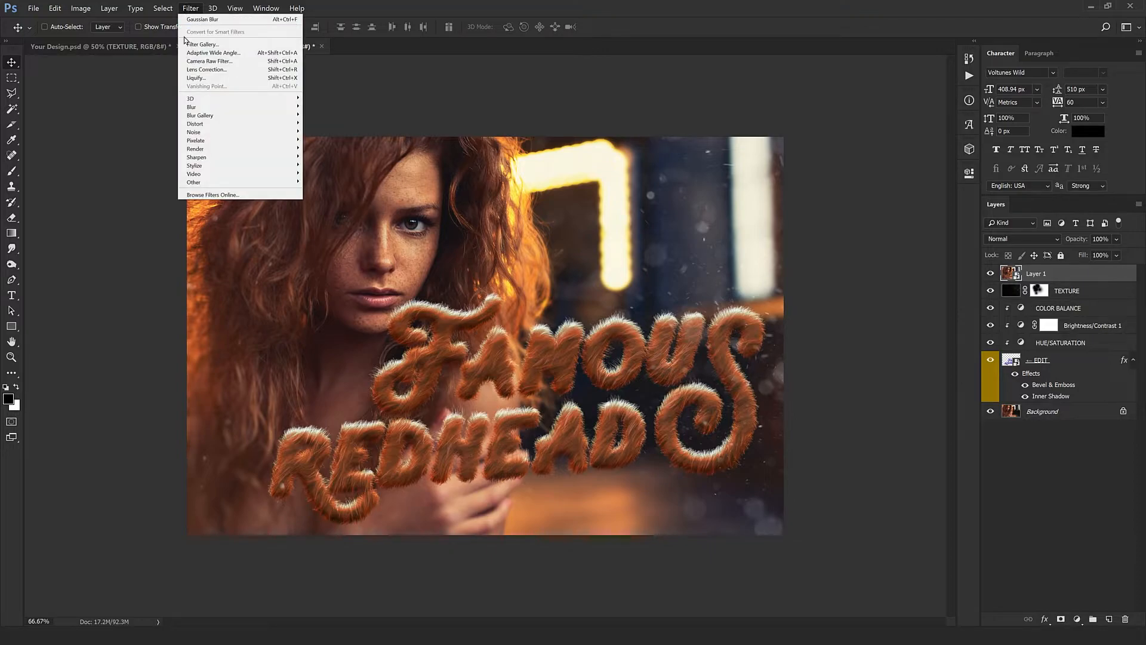
{"action": "left_click", "coordinate": [213, 62]}
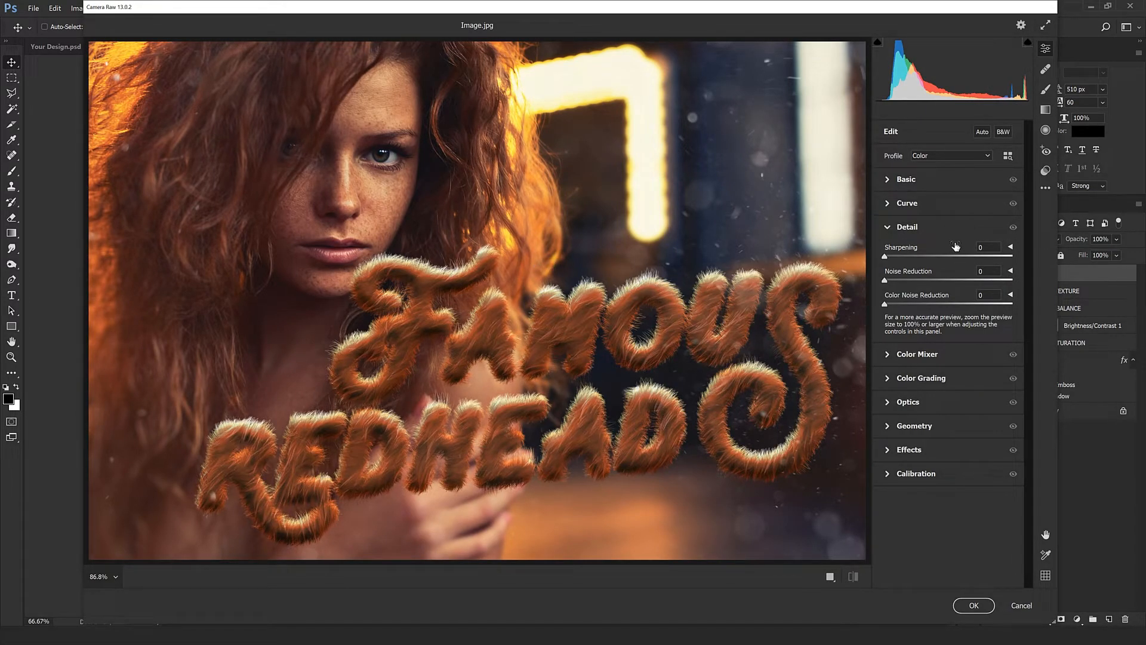
{"action": "left_click", "coordinate": [892, 180]}
{"action": "left_click", "coordinate": [997, 218]}
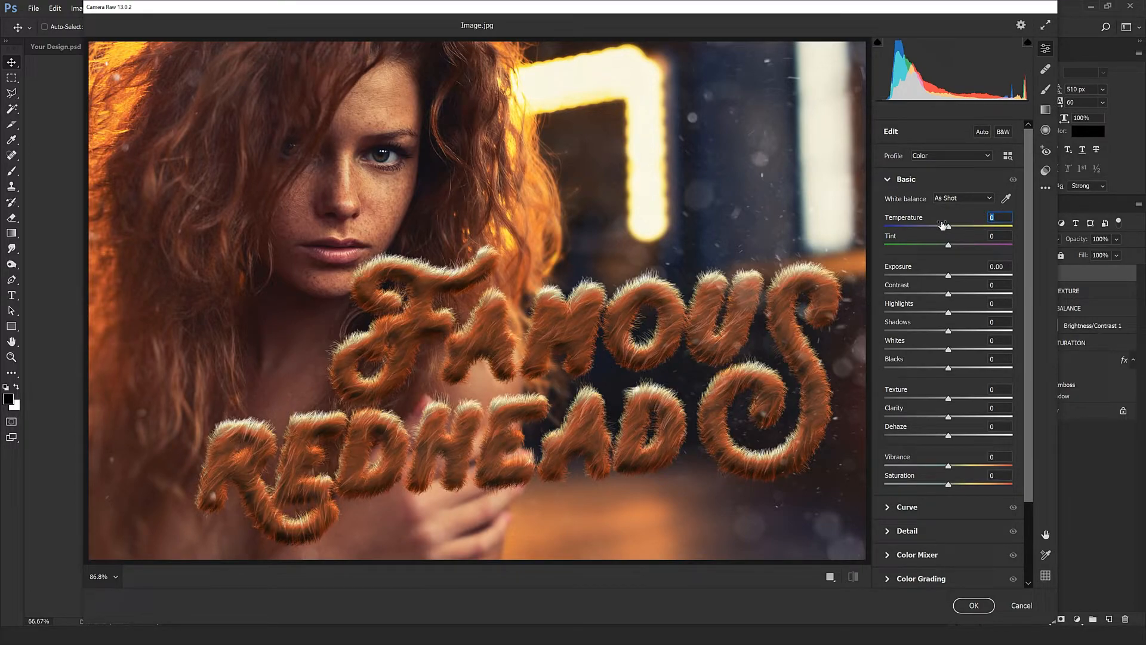
{"action": "type", "text": "5"}
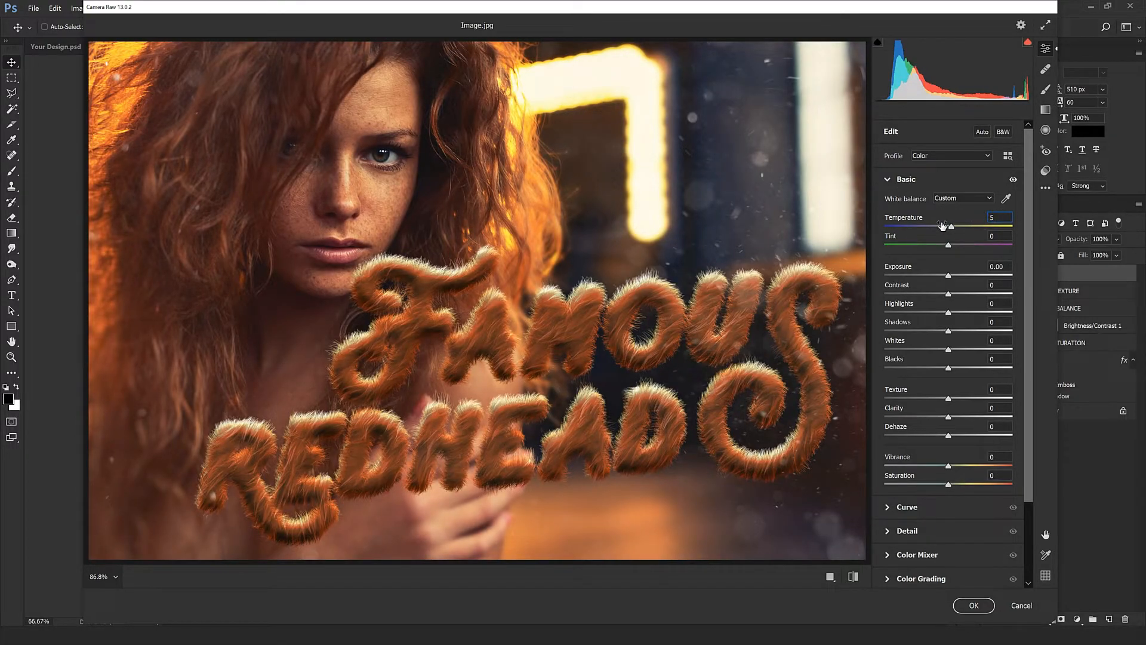
{"action": "left_click_drag", "start_coordinate": [950, 249], "coordinate": [964, 252]}
- Set the Camera Raw exposure to +0.05 and the contrast to 28
{"action": "key", "text": "Tab"}
{"action": "type", "text": "0.05"}
{"action": "key", "text": "Tab"}
{"action": "type", "text": "28"}
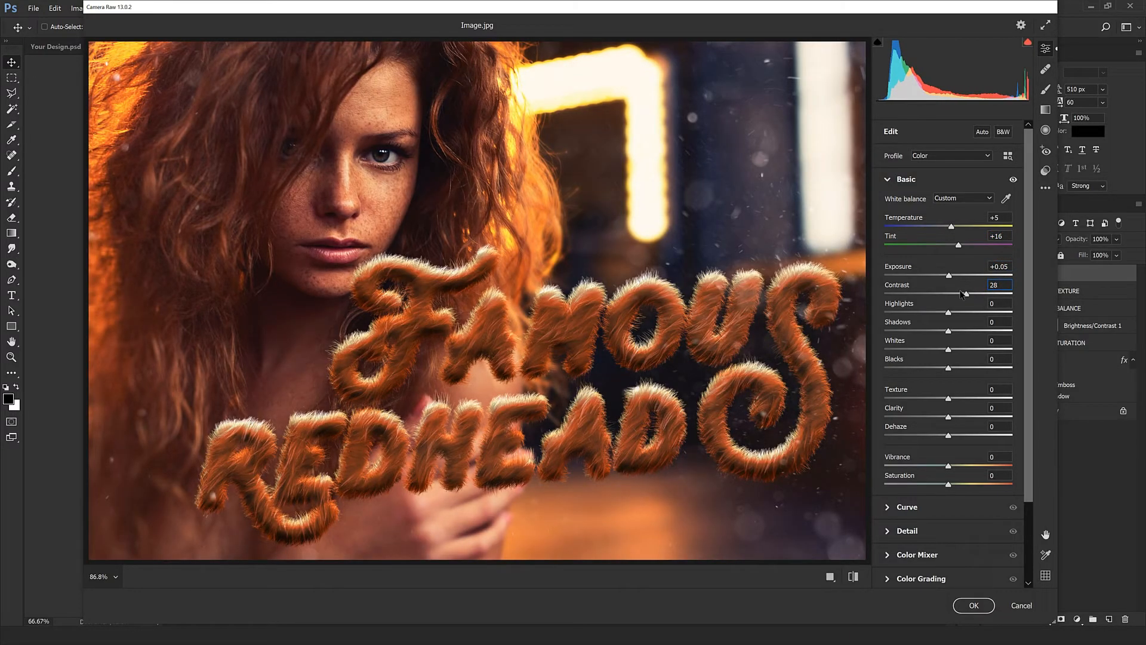
- Set the Camera Raw Highlights to +21, Shadows to +15, Whites to -32 and Blacks to -3
{"action": "key", "text": "Tab"}
{"action": "type", "text": "21"}
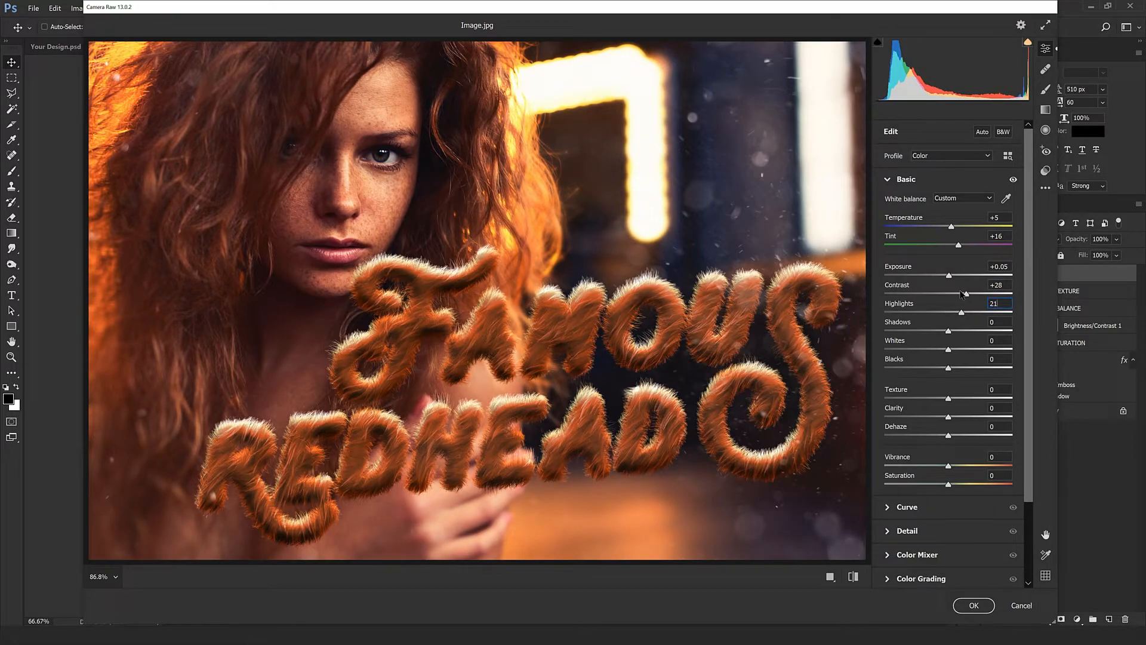
{"action": "type", "text": "15"}
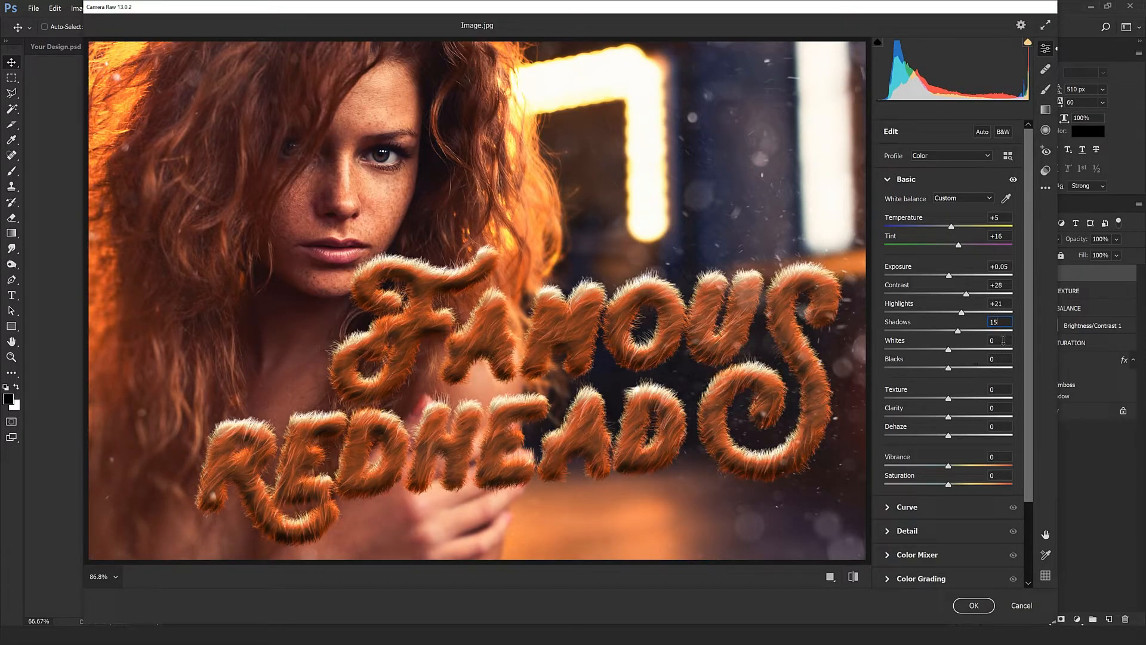
{"action": "key", "text": "Tab"}
{"action": "type", "text": "-32"}
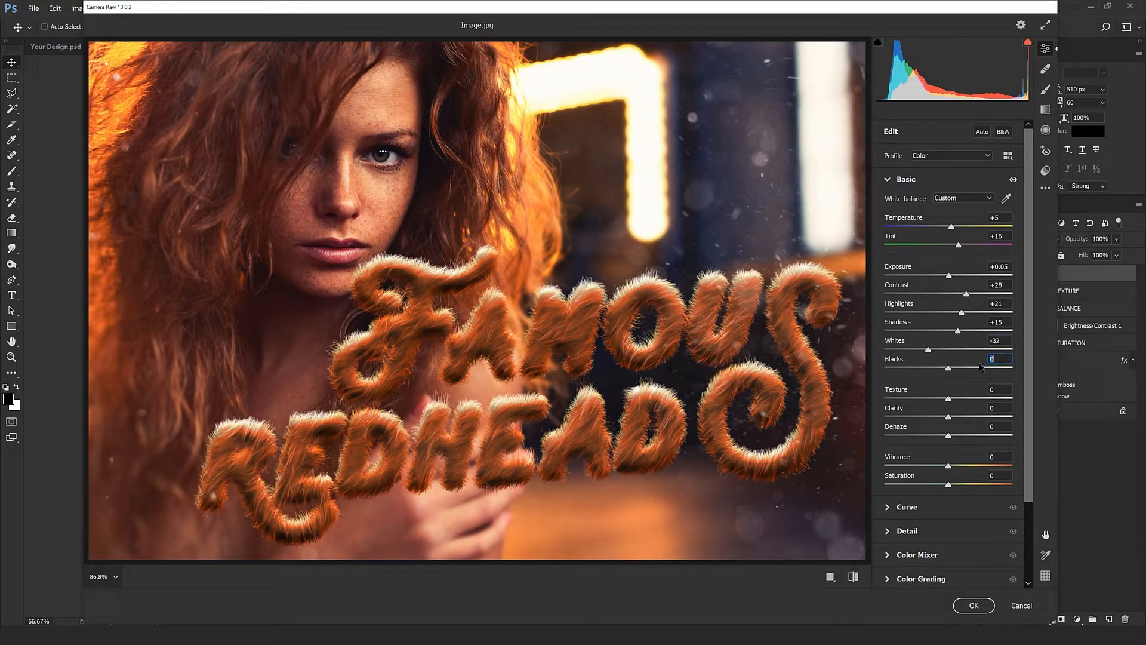
{"action": "type", "text": "-3"}
- Set Clarity to +21, Vibrance to +14 and Saturation to +4, and apply the Camera Raw grade
{"action": "left_click", "coordinate": [1005, 407]}
{"action": "type", "text": "21"}
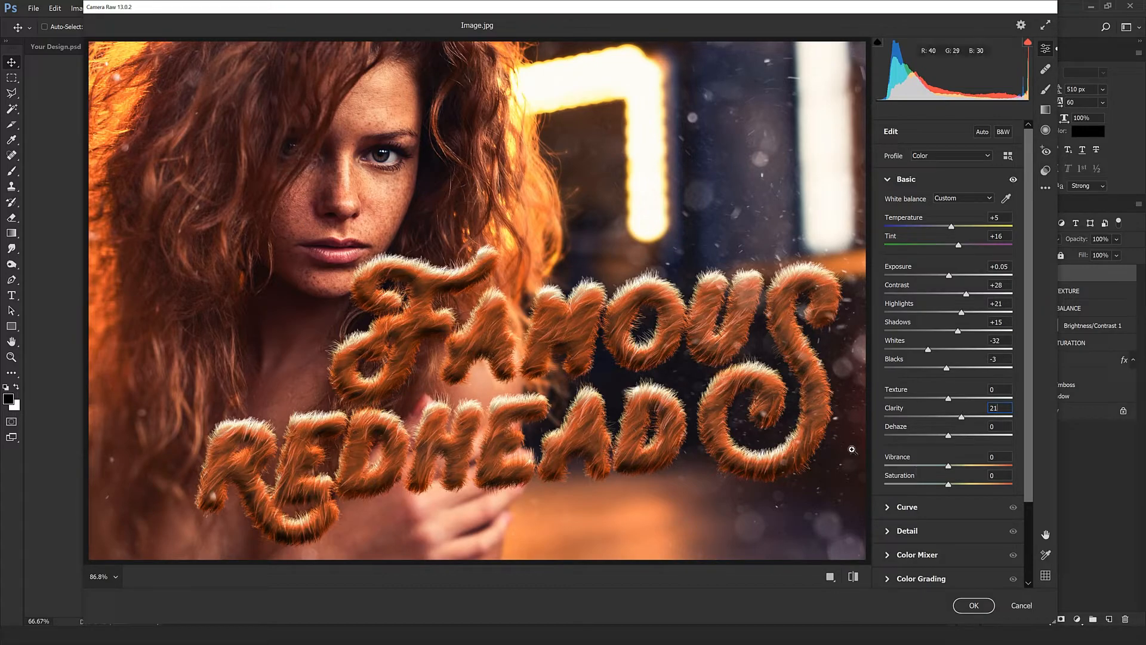
{"action": "left_click", "coordinate": [997, 456]}
{"action": "type", "text": "14"}
{"action": "key", "text": "Tab"}
{"action": "type", "text": "4"}
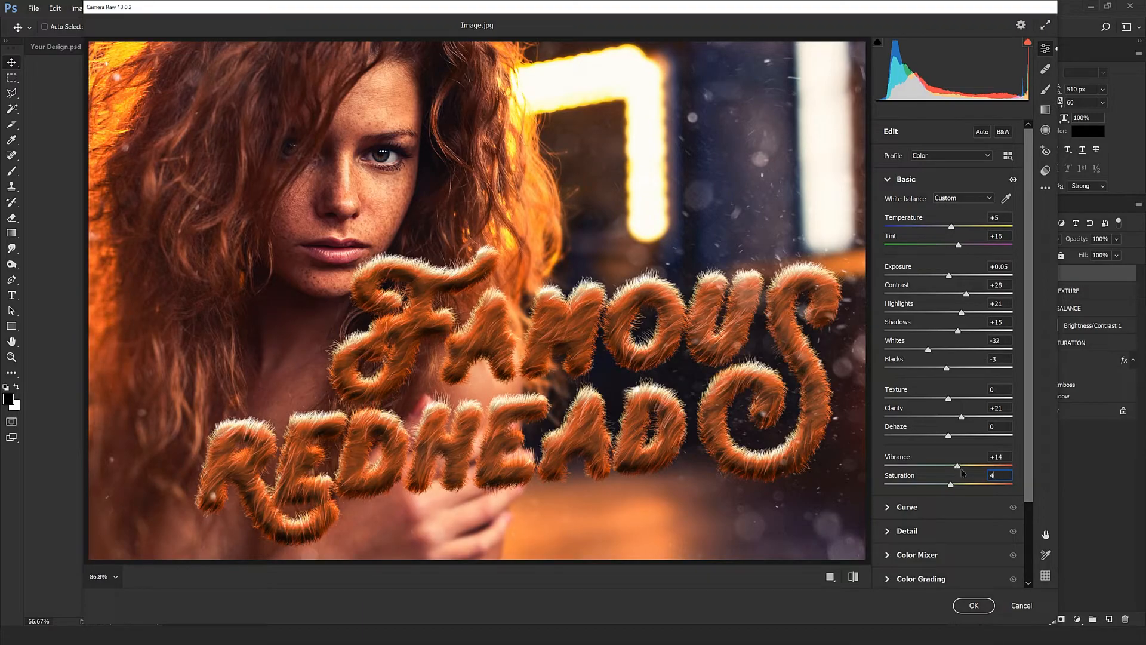
{"action": "left_click", "coordinate": [968, 606]}
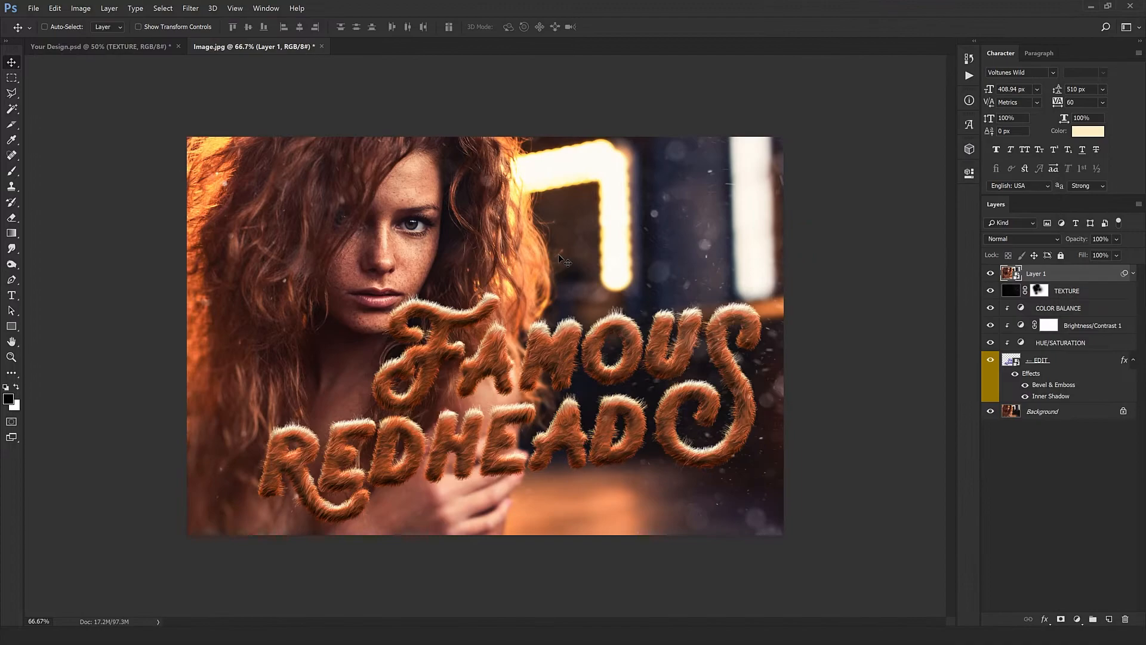
{"action": "left_click", "coordinate": [558, 253], "text": "ctrl"}
{"action": "left_click_drag", "start_coordinate": [555, 262], "coordinate": [593, 259]}
{"action": "left_click_drag", "start_coordinate": [494, 408], "coordinate": [530, 334]}
{"action": "left_click", "coordinate": [530, 338], "text": "alt"}
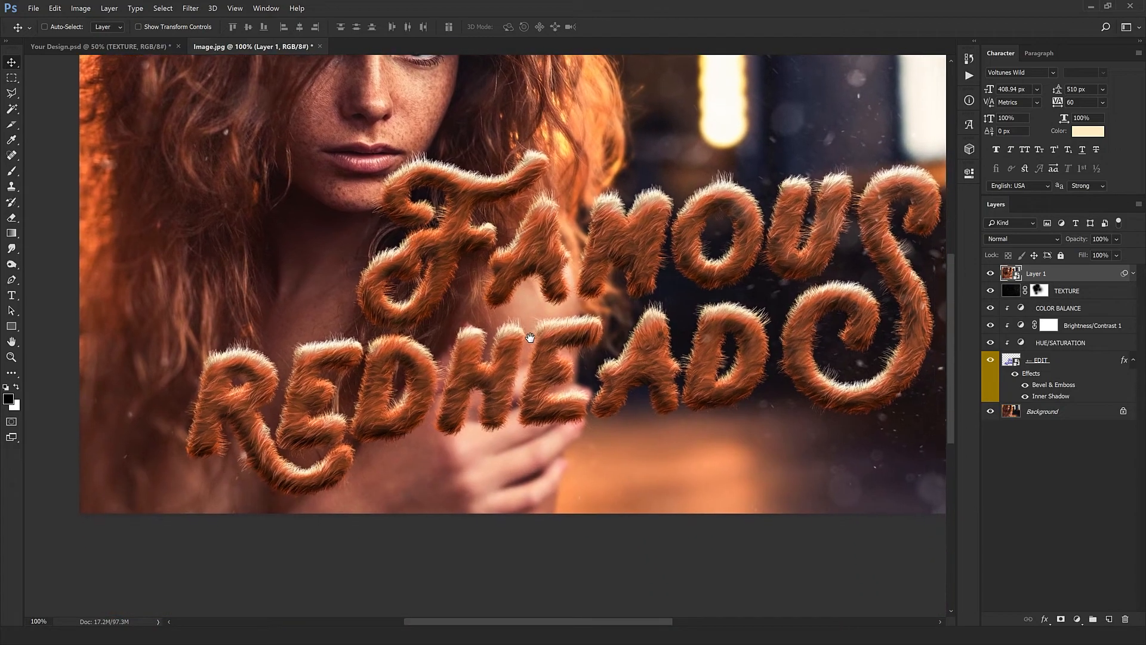
- Add the text line "FUR ACTIONS BY HYPERPIX" beneath the fur lettering, using a 125 px cream Voltunes Wild font
{"action": "key", "text": "t"}
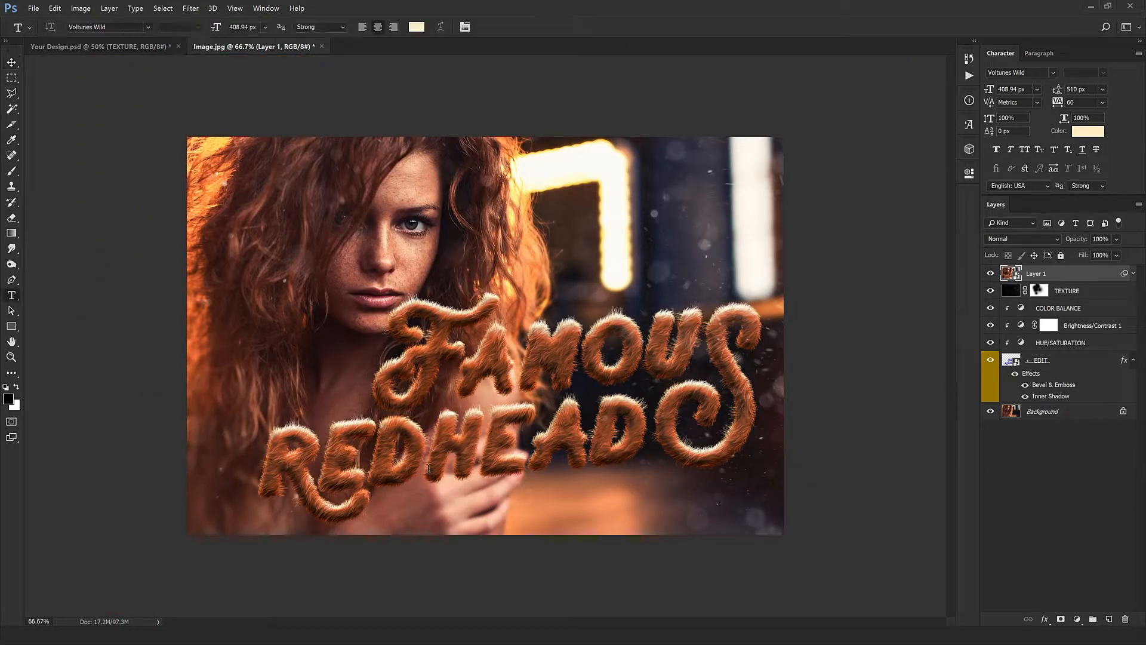
{"action": "left_click", "coordinate": [465, 497]}
{"action": "type", "text": "FU"}
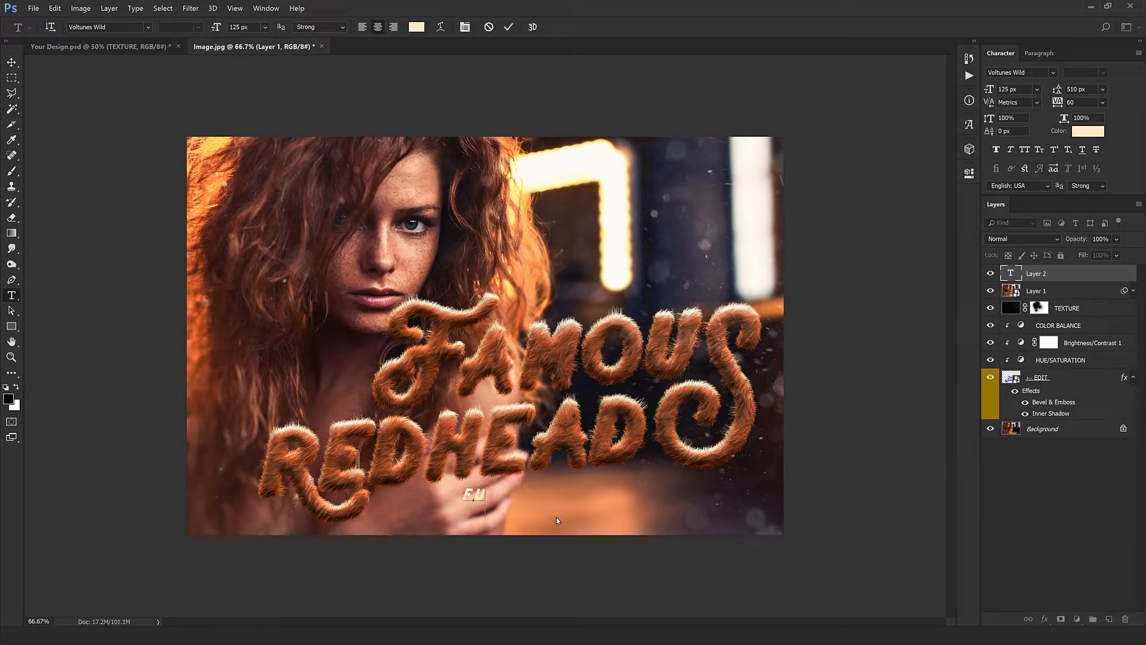
{"action": "type", "text": "R ACTIONS BY"}
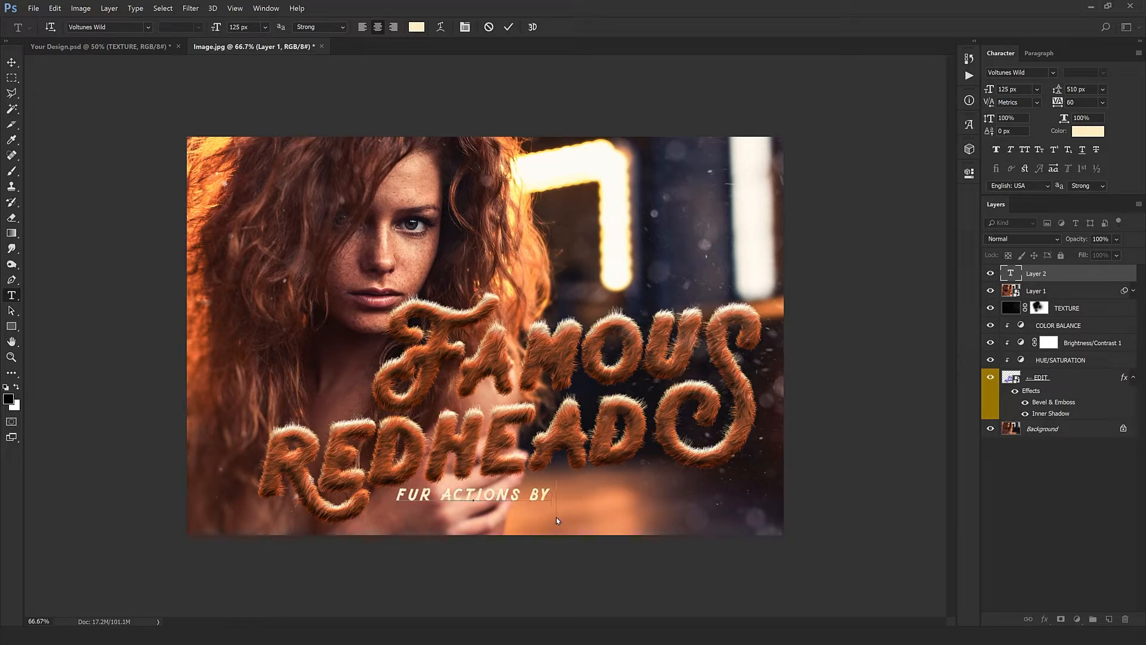
{"action": "type", "text": " HYPERPIX"}
{"action": "key", "text": "ctrl+Return"}
{"action": "key", "text": "v"}
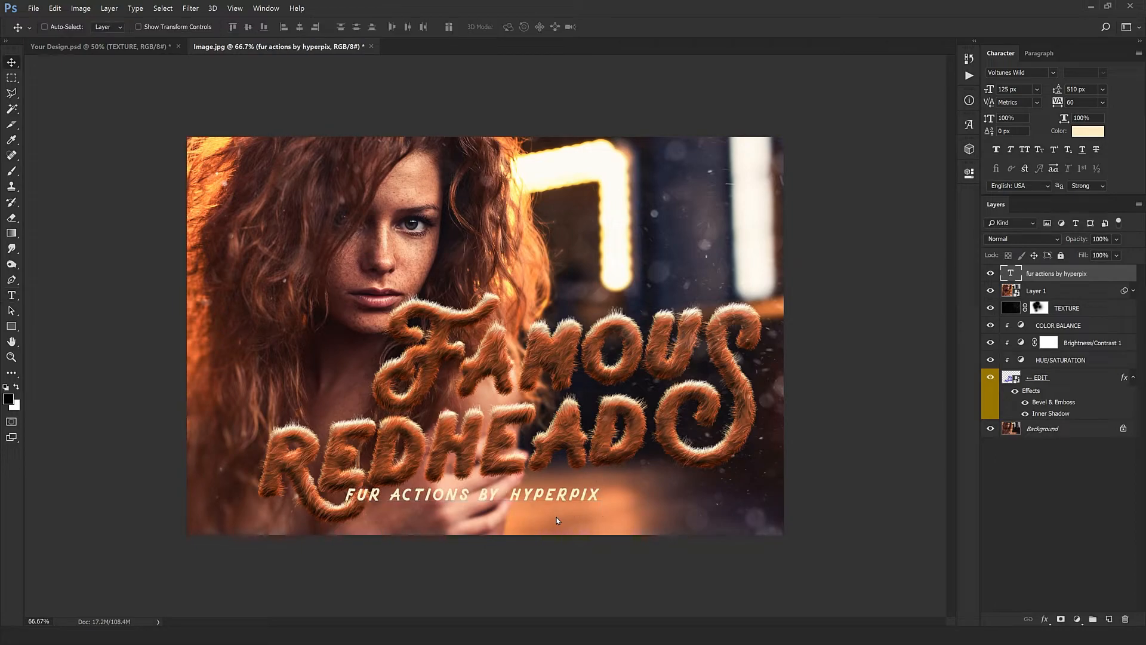
- Position the tagline below the word REDHEAD, rotate it about -4.3° and scale it to about 104%
{"action": "left_click_drag", "start_coordinate": [553, 516], "coordinate": [710, 505]}
{"action": "key", "text": "ctrl+t"}
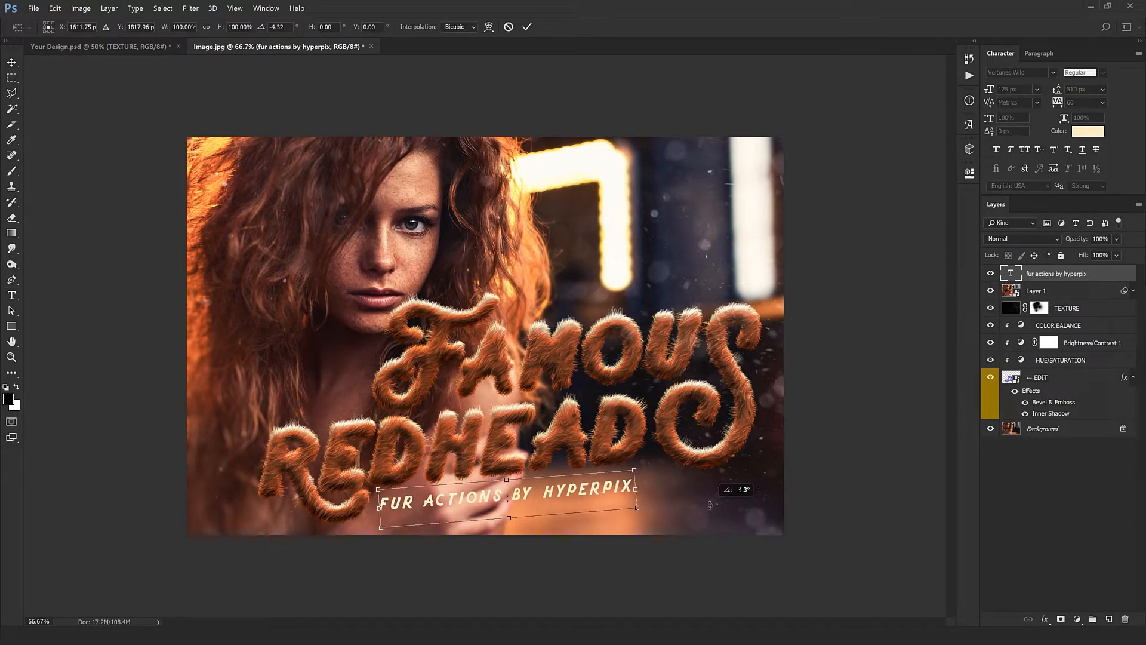
{"action": "left_click_drag", "start_coordinate": [573, 492], "coordinate": [592, 490]}
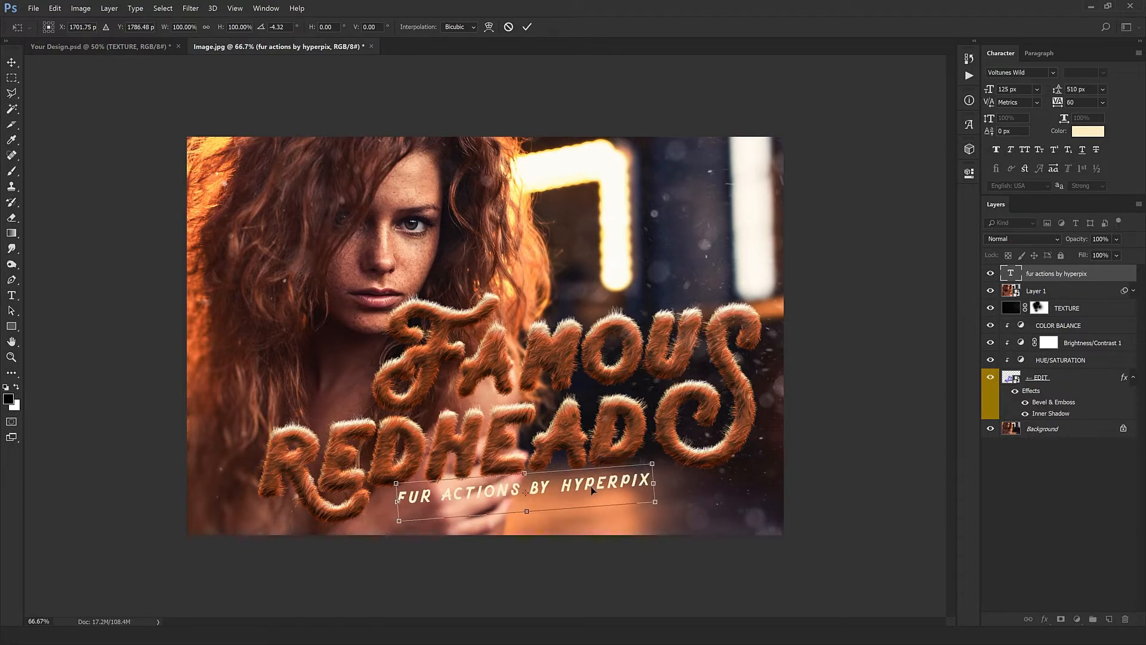
{"action": "key", "text": "Return"}
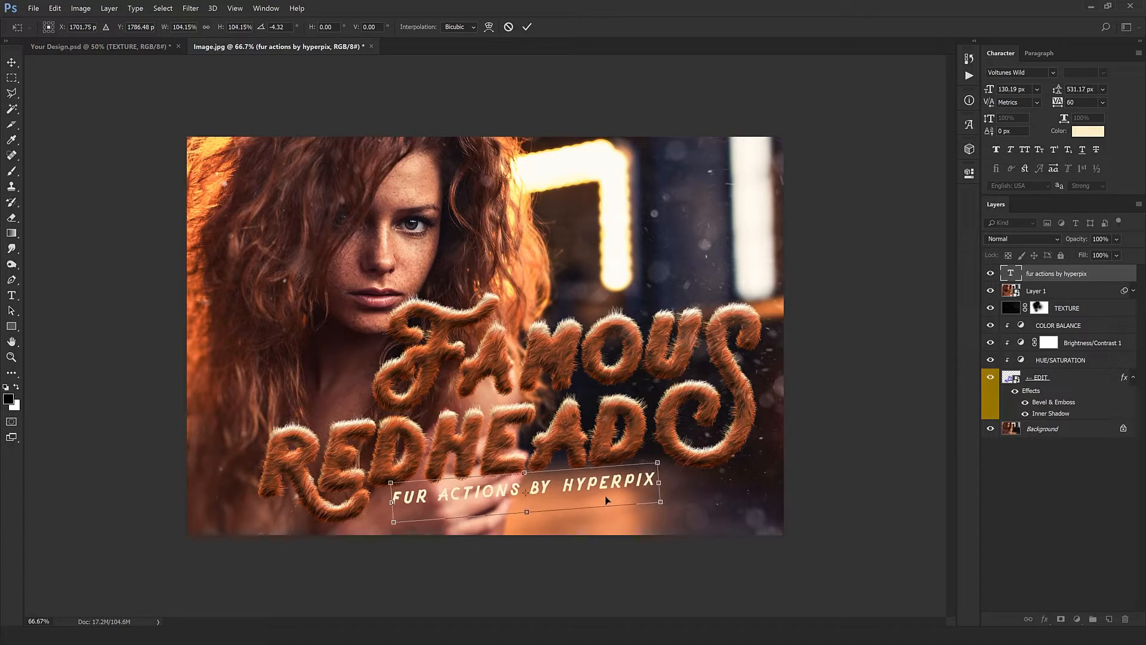
- Nudge the tagline slightly to the right and tilt it by a further -0.8°
{"action": "key", "text": "shift+Right"}
{"action": "key", "text": "shift+Right"}
{"action": "key", "text": "shift+Right"}
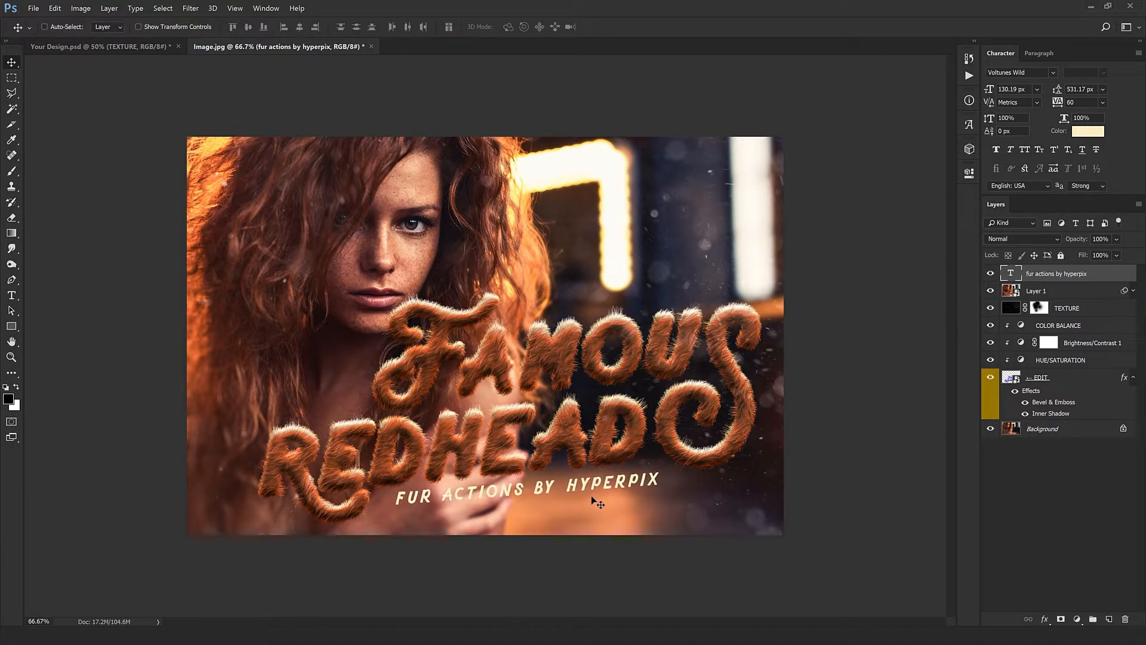
{"action": "key", "text": "ctrl+t"}
{"action": "left_click_drag", "start_coordinate": [688, 523], "coordinate": [693, 517]}
{"action": "key", "text": "Return"}
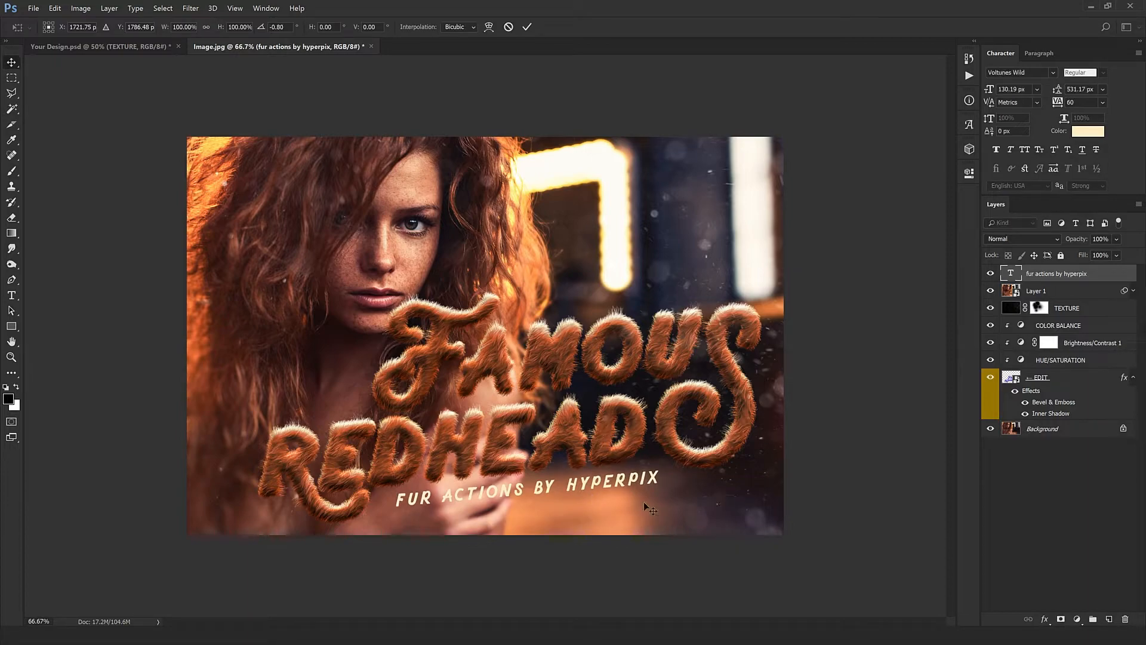
- Add a black Multiply drop shadow to the tagline layer, adjusting the shadow's angle and opacity
{"action": "right_click", "coordinate": [1073, 274]}
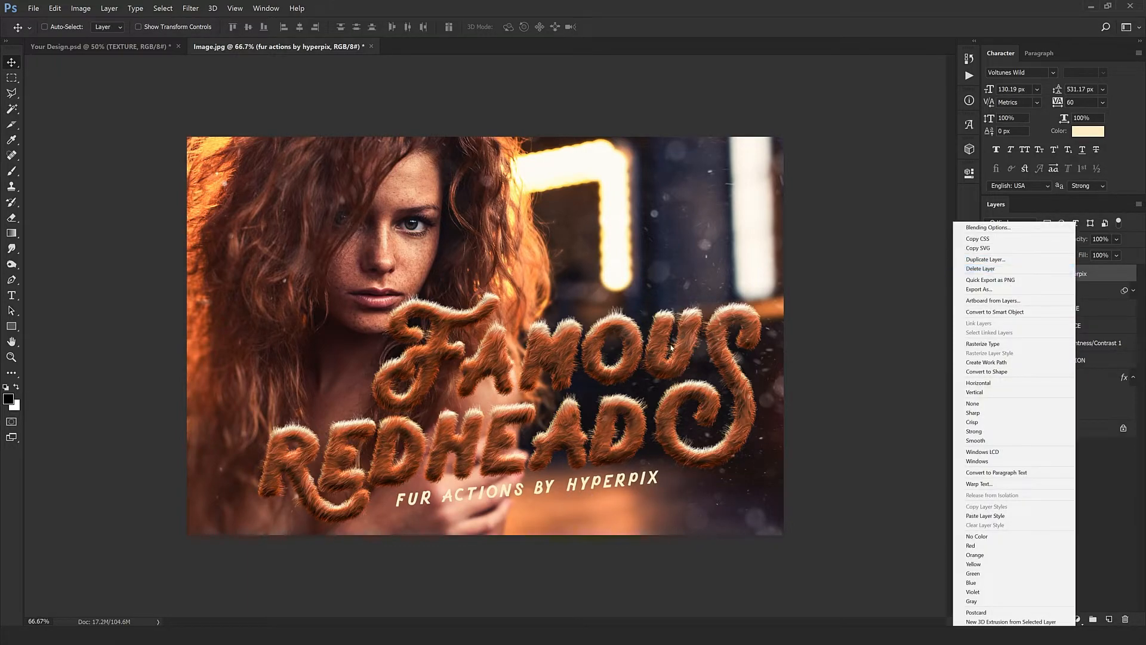
{"action": "left_click", "coordinate": [706, 335]}
{"action": "double_click", "coordinate": [1120, 277]}
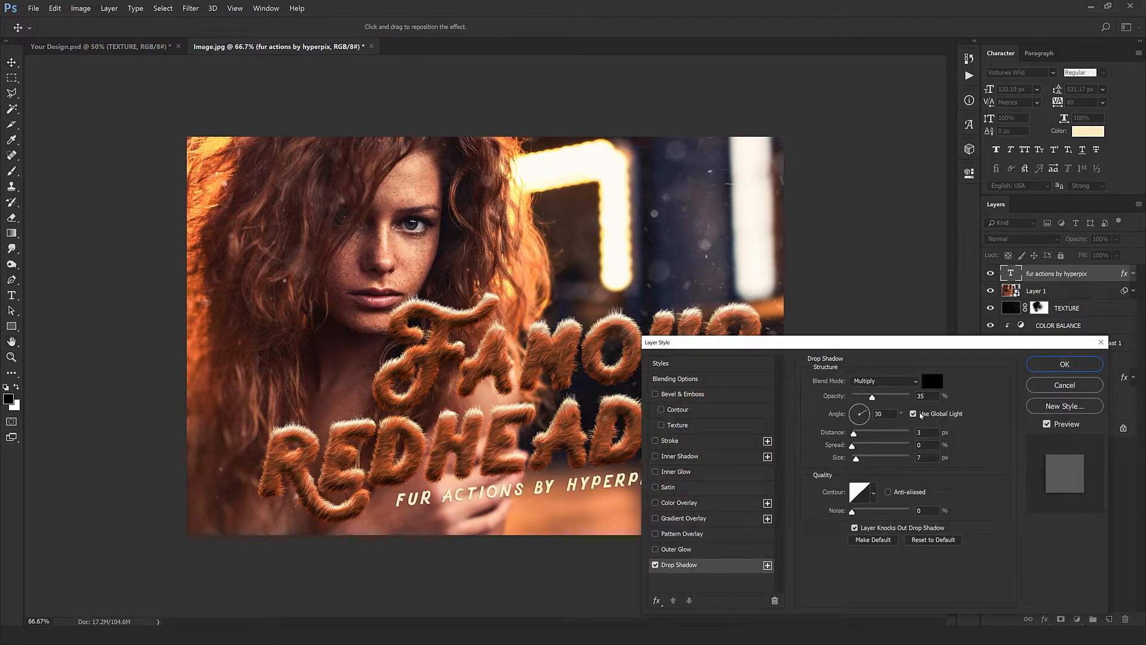
{"action": "left_click", "coordinate": [884, 413]}
{"action": "key", "text": "shift+Up"}
{"action": "left_click_drag", "start_coordinate": [863, 397], "coordinate": [868, 401]}
{"action": "left_click", "coordinate": [1064, 363]}
{"action": "scroll", "coordinate": [550, 397], "scroll_direction": "up", "scroll_amount": 1}
{"action": "left_click_drag", "start_coordinate": [549, 396], "coordinate": [596, 398]}
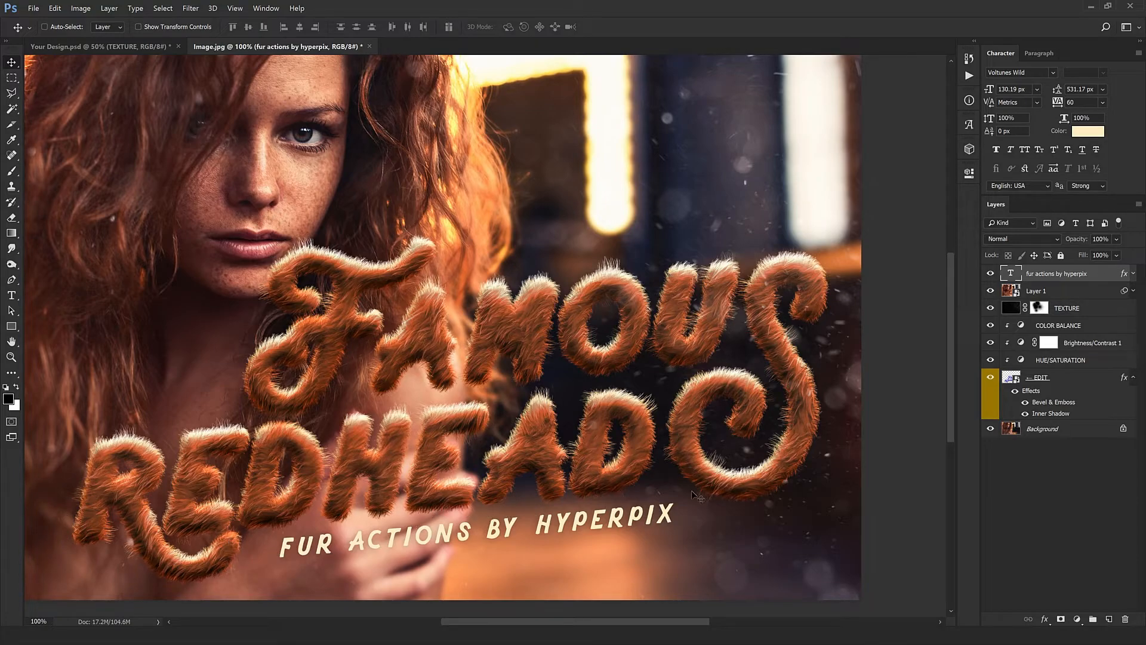
{"action": "key", "text": "ctrl+minus"}
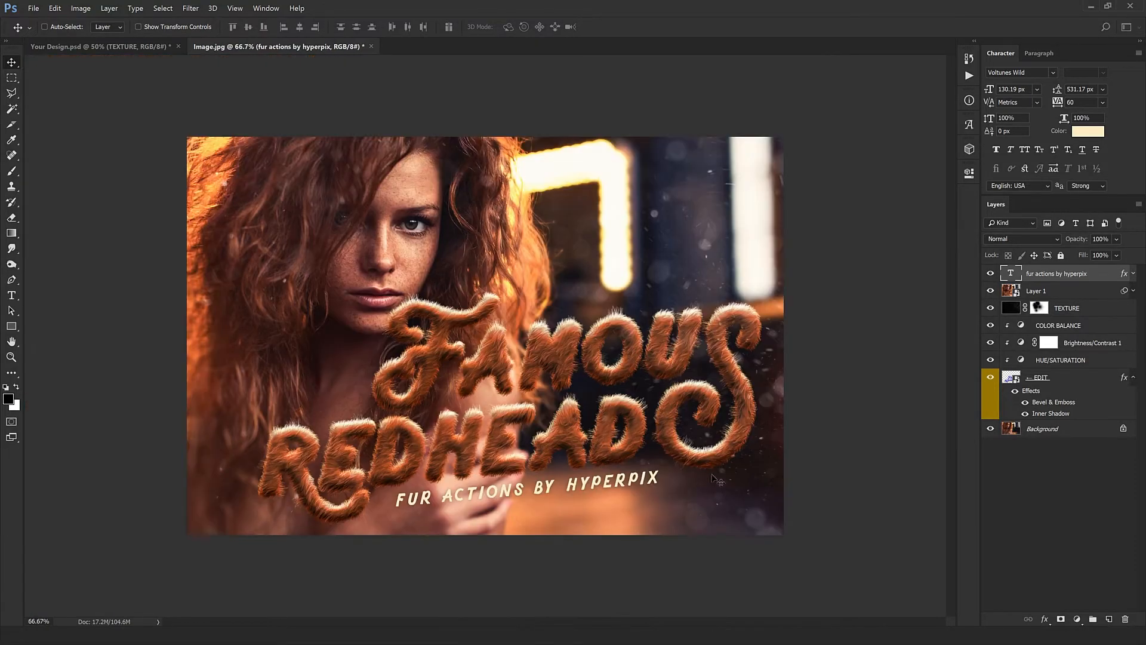
- In the Your Design.psd document, change the CHANGE BACKGROUND COLOR fill layer to b9b9b9
{"action": "left_click", "coordinate": [143, 47]}
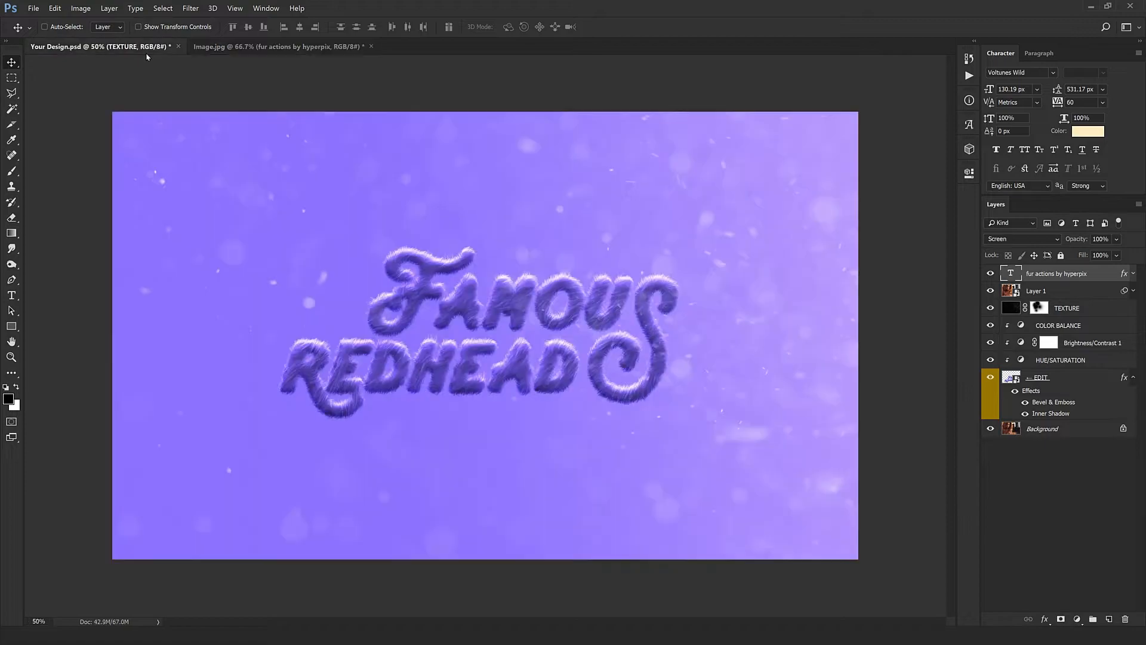
{"action": "key", "text": "ctrl+plus"}
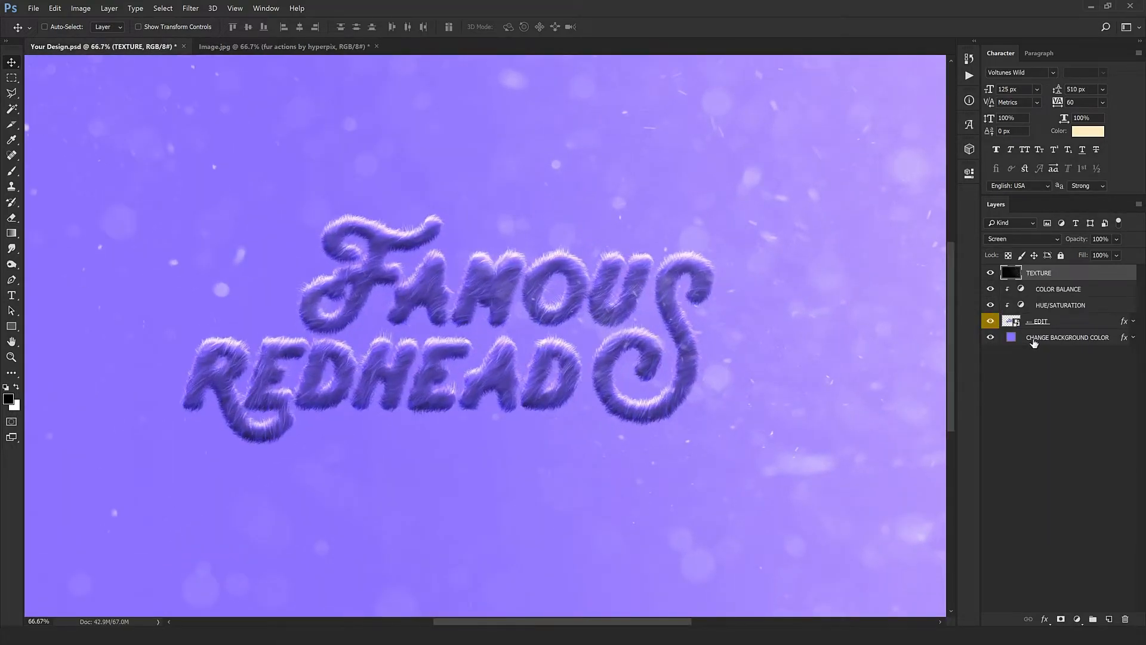
{"action": "left_click", "coordinate": [1022, 342]}
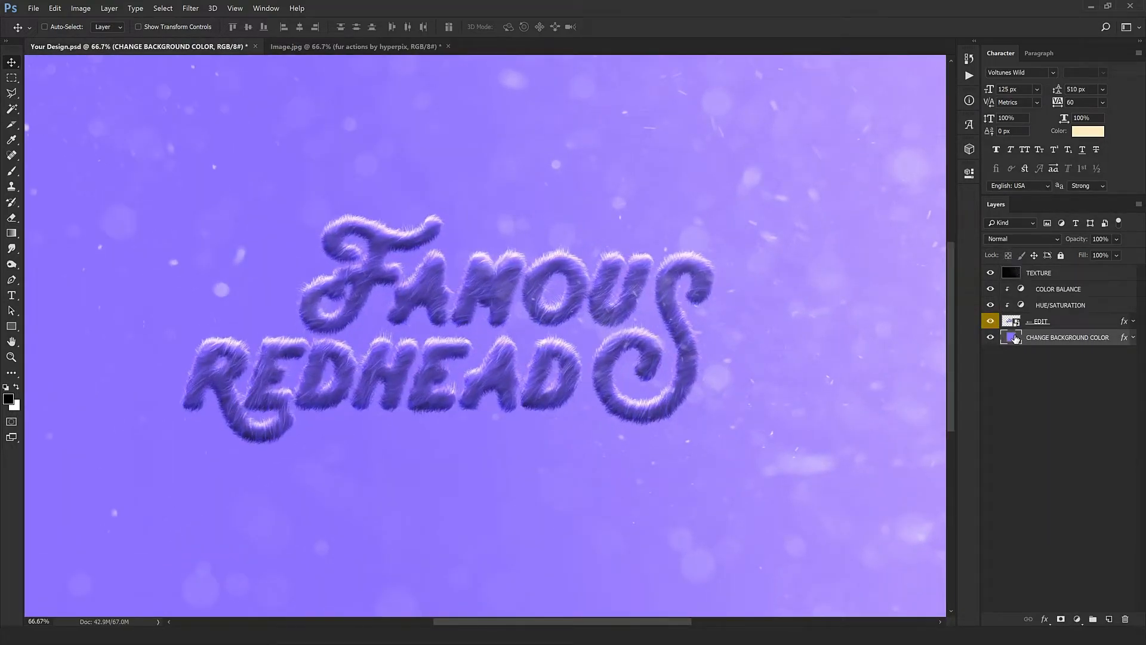
{"action": "double_click", "coordinate": [1012, 338]}
{"action": "type", "text": "b9b9b9"}
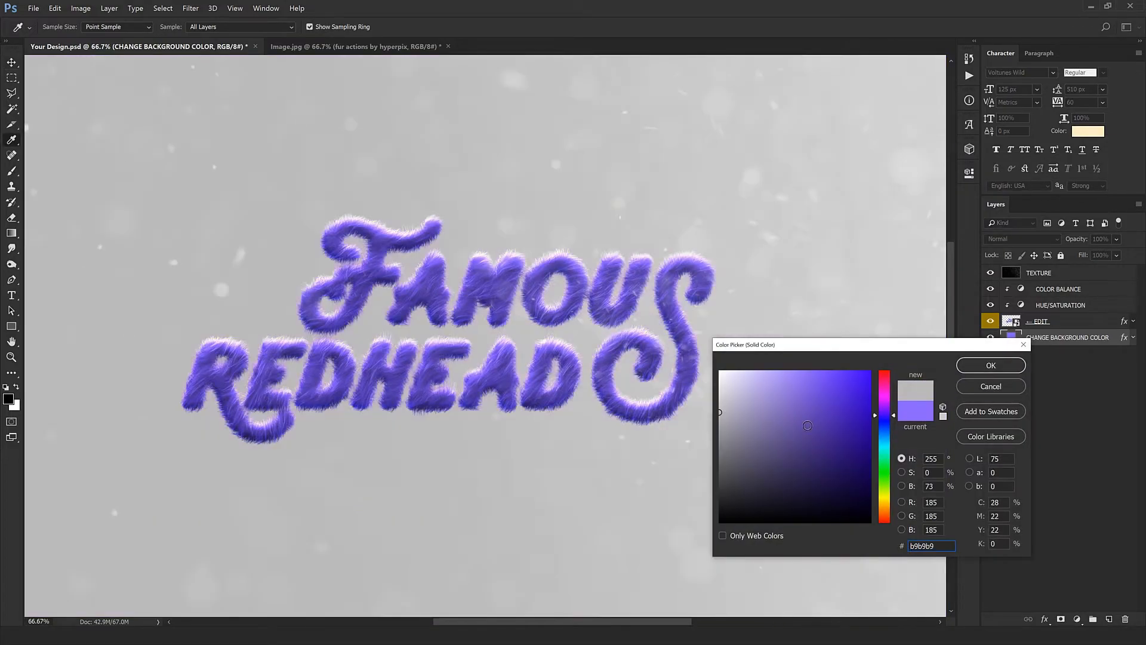
{"action": "left_click", "coordinate": [1000, 368]}
- Convert the EDIT layer and its HUE/SATURATION and COLOR BALANCE adjustments into a single Smart Object
{"action": "scroll", "coordinate": [523, 419], "scroll_direction": "up", "scroll_amount": 1}
{"action": "left_click_drag", "start_coordinate": [519, 414], "coordinate": [579, 443]}
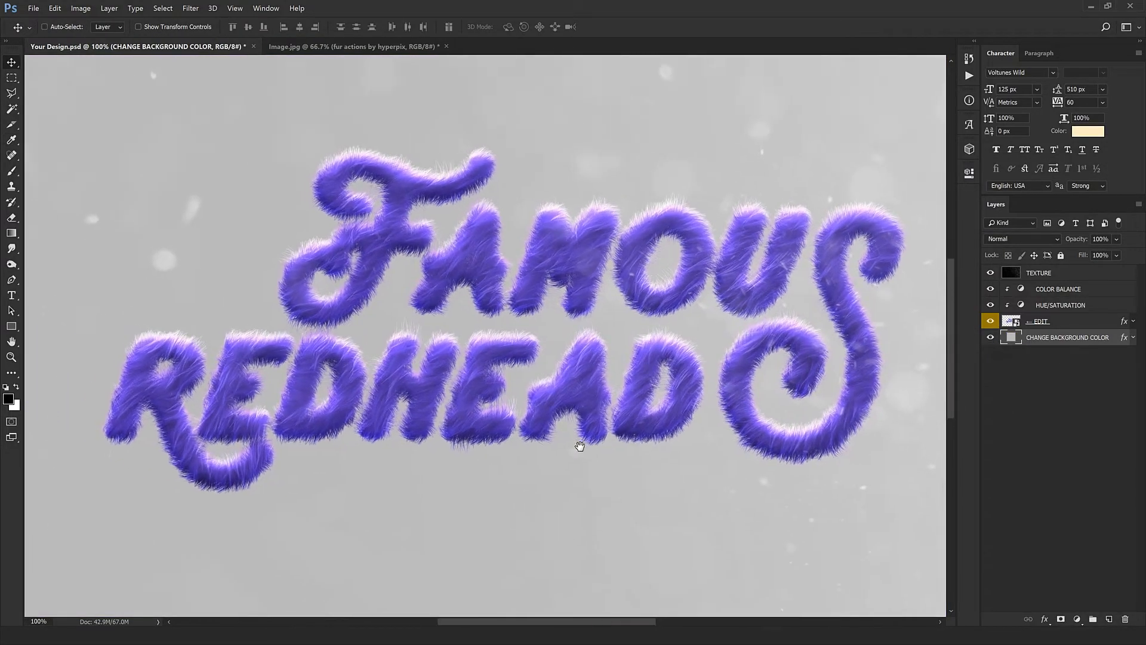
{"action": "scroll", "coordinate": [579, 443], "scroll_direction": "down", "scroll_amount": 1}
{"action": "left_click", "coordinate": [1051, 322]}
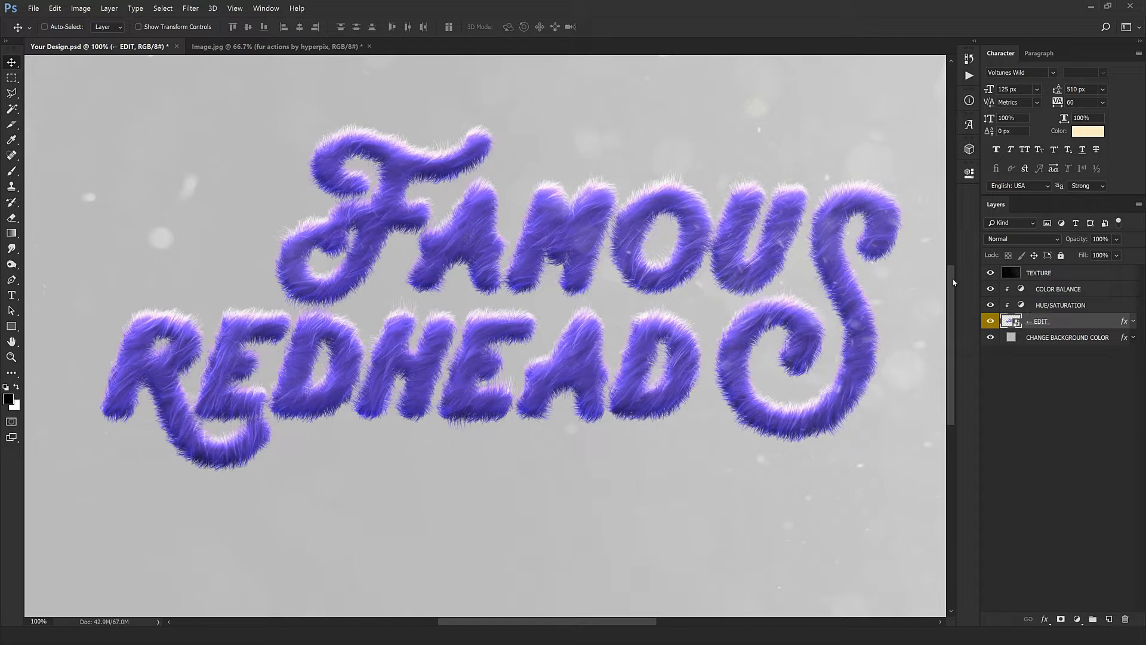
{"action": "left_click", "coordinate": [1059, 289], "text": "shift"}
{"action": "right_click", "coordinate": [1060, 291]}
{"action": "right_click", "coordinate": [1058, 292]}
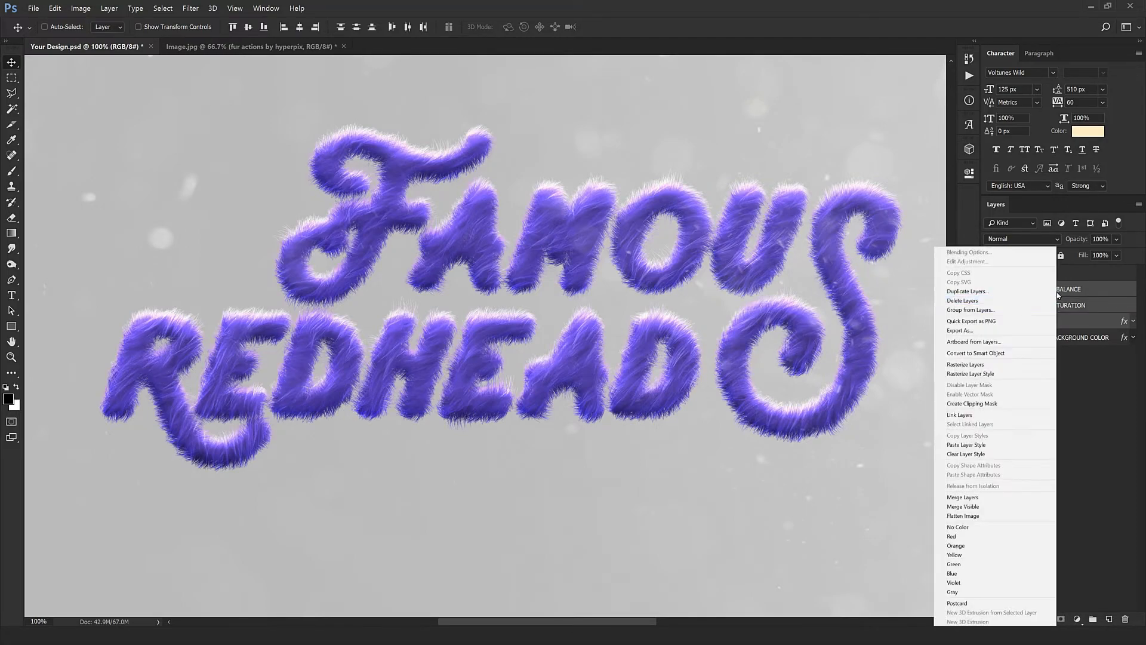
{"action": "left_click", "coordinate": [979, 352]}
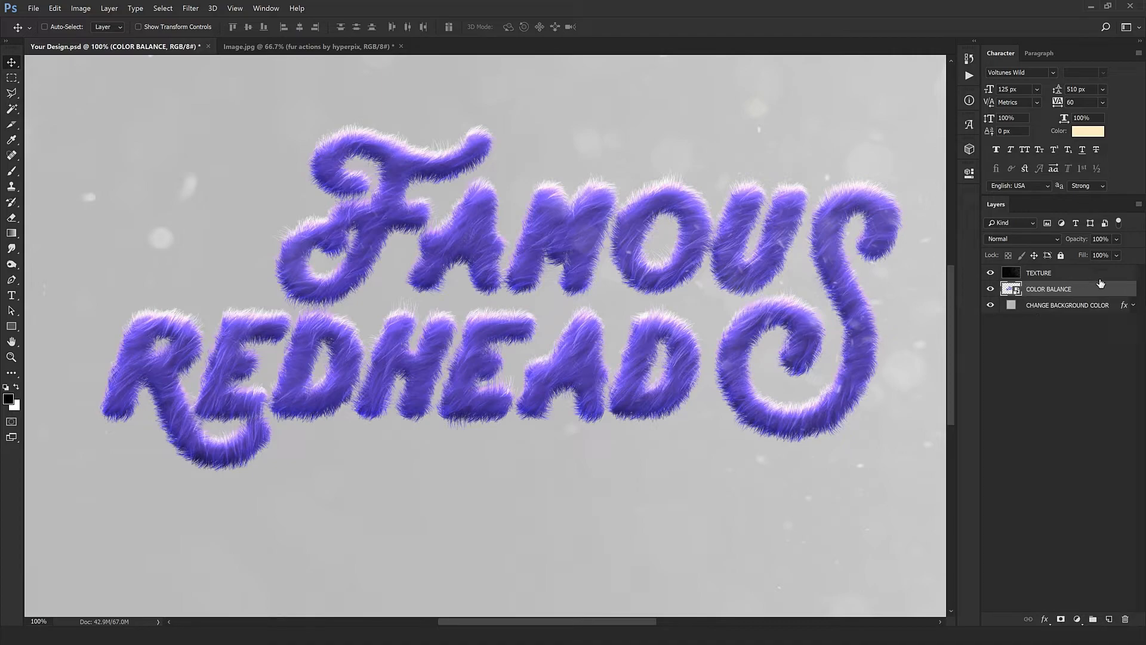
- Apply a Gaussian Blur with a 2.6 pixel radius to the combined fur text Smart Object
{"action": "left_click", "coordinate": [191, 8]}
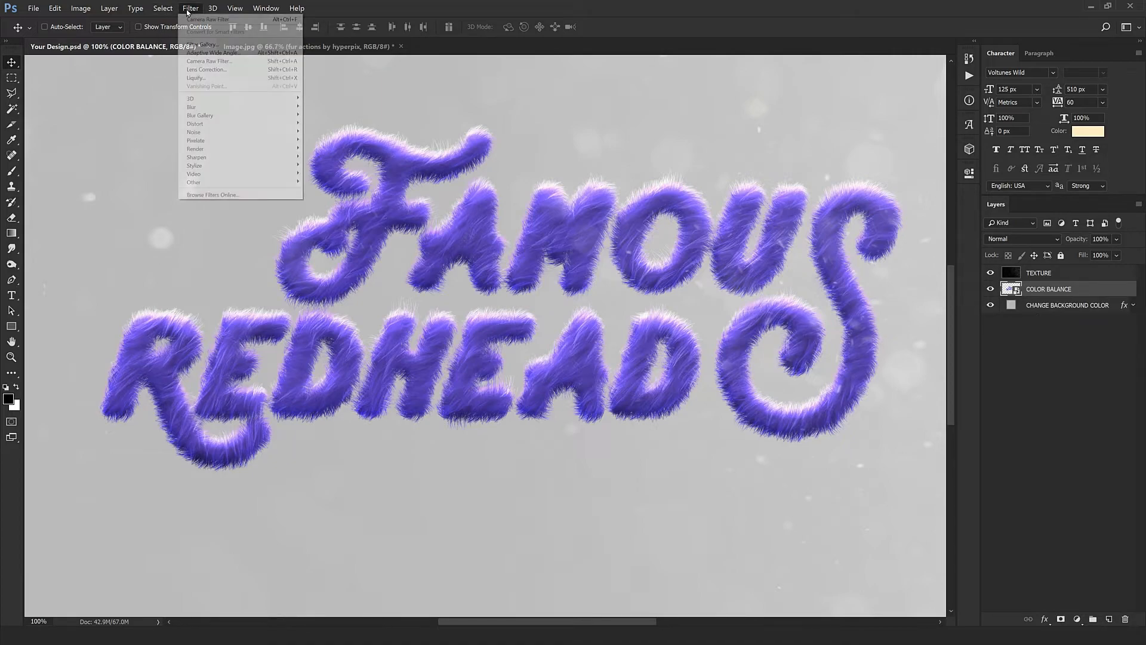
{"action": "mouse_move", "coordinate": [196, 102]}
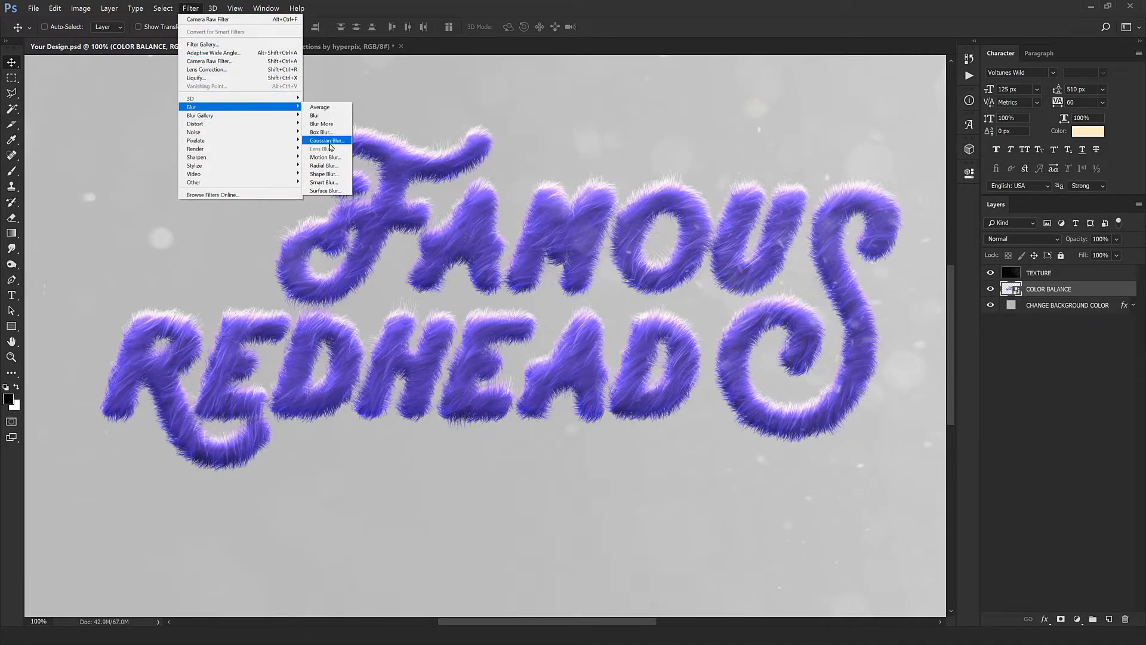
{"action": "left_click", "coordinate": [326, 148]}
{"action": "left_click_drag", "start_coordinate": [820, 460], "coordinate": [802, 458]}
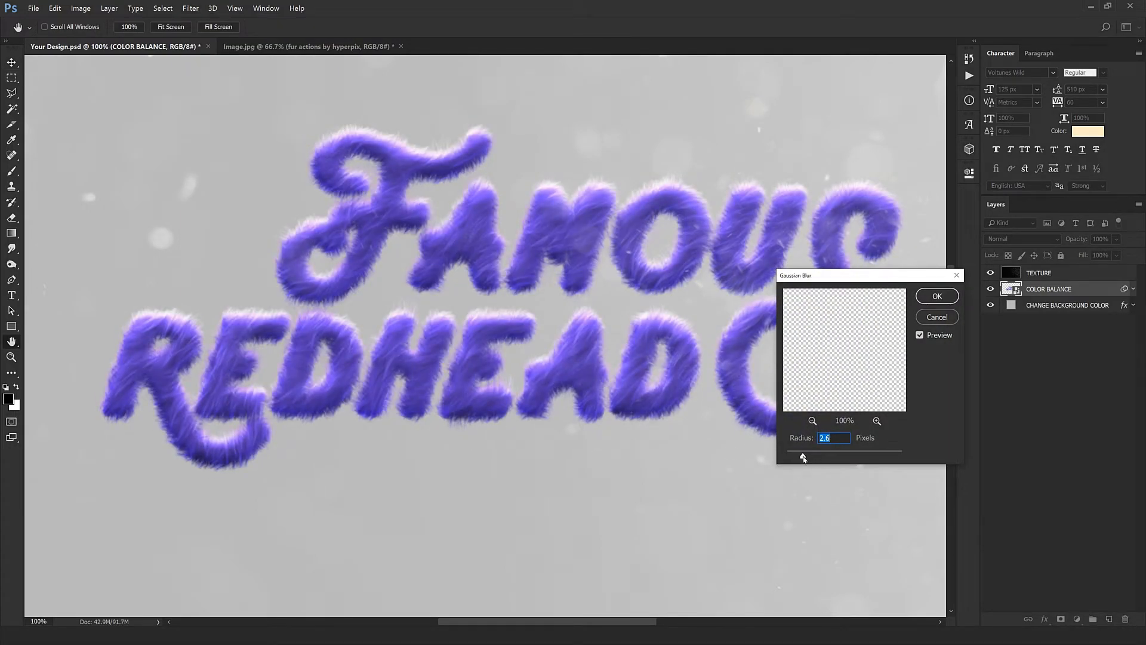
{"action": "left_click", "coordinate": [948, 308]}
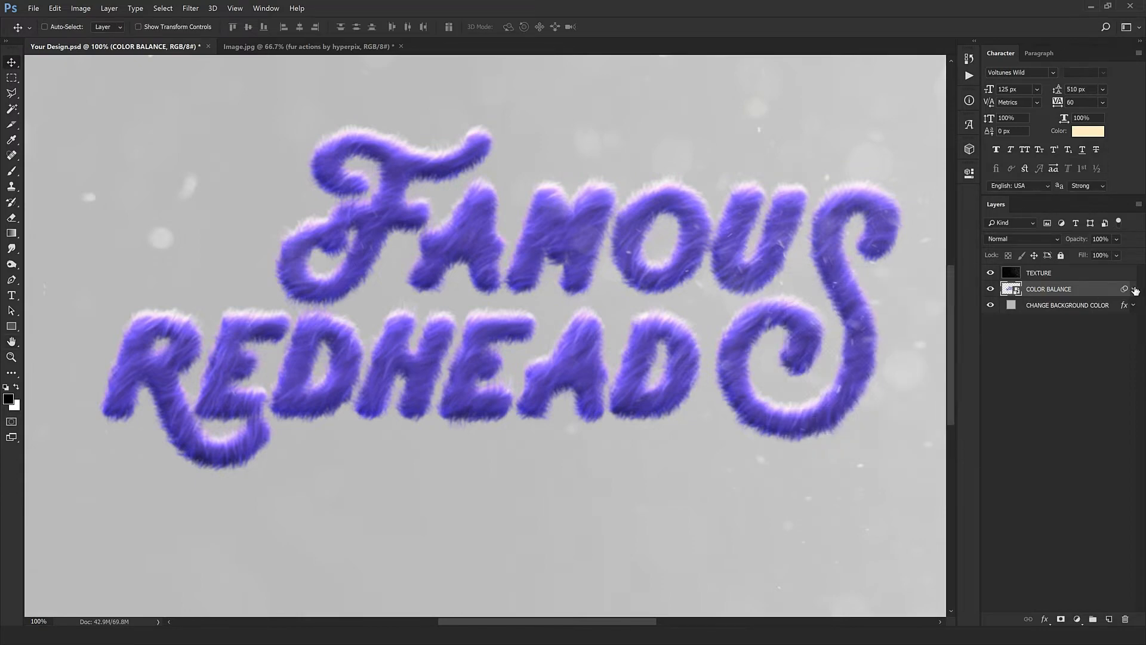
- Paint black with a large soft brush on the Smart Filter mask over the middle of the lettering to remove the blur there
{"action": "left_click", "coordinate": [1033, 307]}
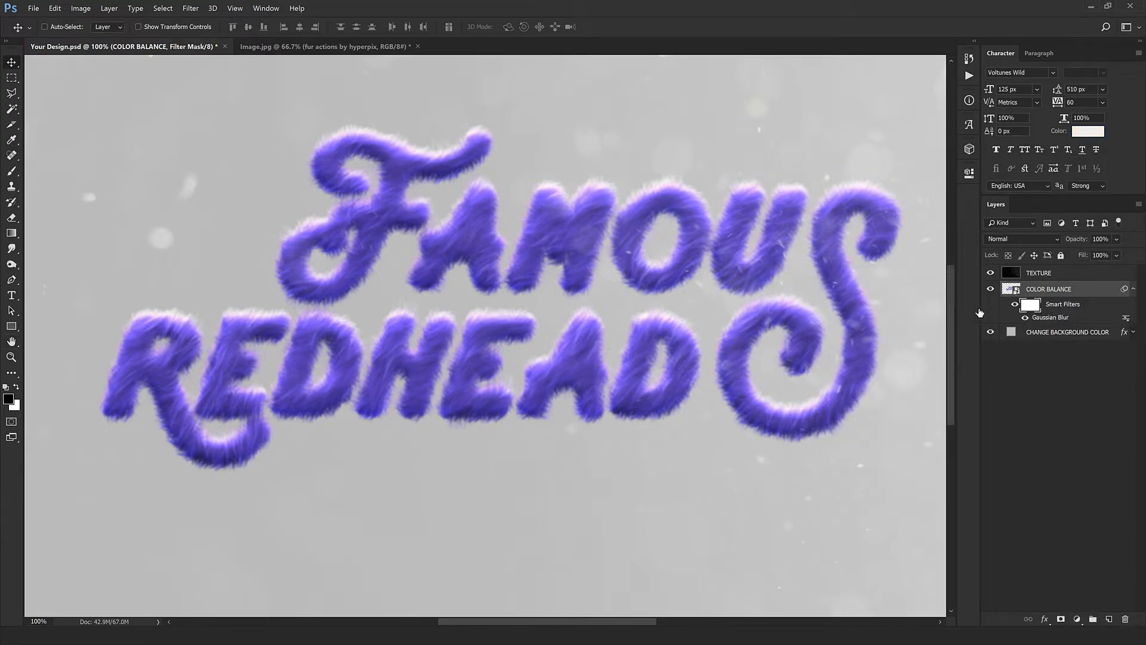
{"action": "key", "text": "b"}
{"action": "left_click_drag", "start_coordinate": [413, 234], "coordinate": [340, 261]}
{"action": "mouse_move", "coordinate": [110, 279]}
{"action": "left_mouse_down"}
{"action": "mouse_move", "coordinate": [461, 252]}
{"action": "mouse_move", "coordinate": [645, 216]}
{"action": "mouse_move", "coordinate": [731, 220]}
{"action": "left_mouse_up"}
{"action": "mouse_move", "coordinate": [639, 269]}
{"action": "left_mouse_down"}
{"action": "mouse_move", "coordinate": [668, 265]}
{"action": "mouse_move", "coordinate": [633, 297]}
{"action": "left_mouse_up"}
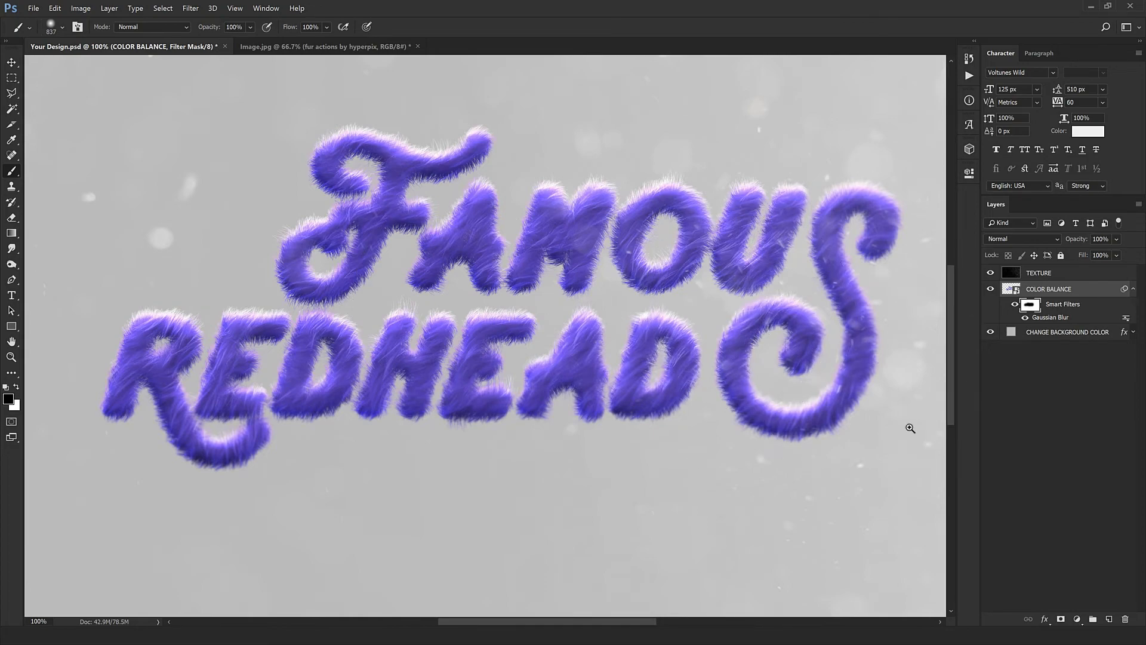
{"action": "scroll", "coordinate": [908, 424], "scroll_direction": "up", "scroll_amount": 1}
{"action": "scroll", "coordinate": [529, 430], "scroll_direction": "down", "scroll_amount": 3}
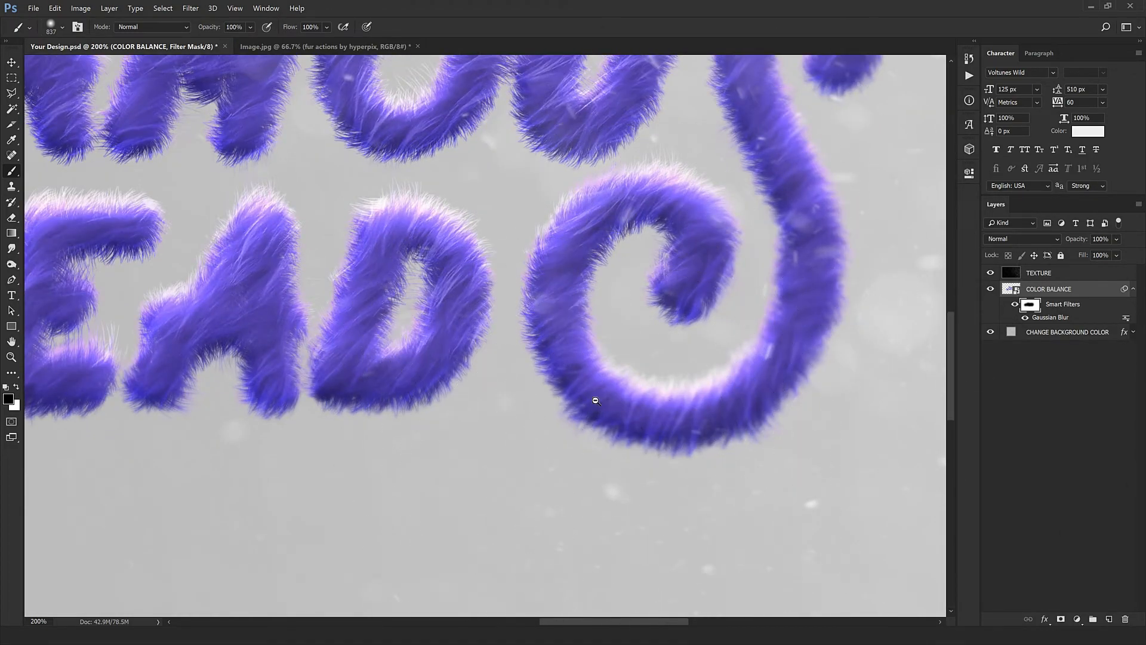
- Examine the blurred fur lettering across the design and compare it with the third image in the Previews folder
{"action": "scroll", "coordinate": [678, 420], "scroll_direction": "up", "scroll_amount": 1}
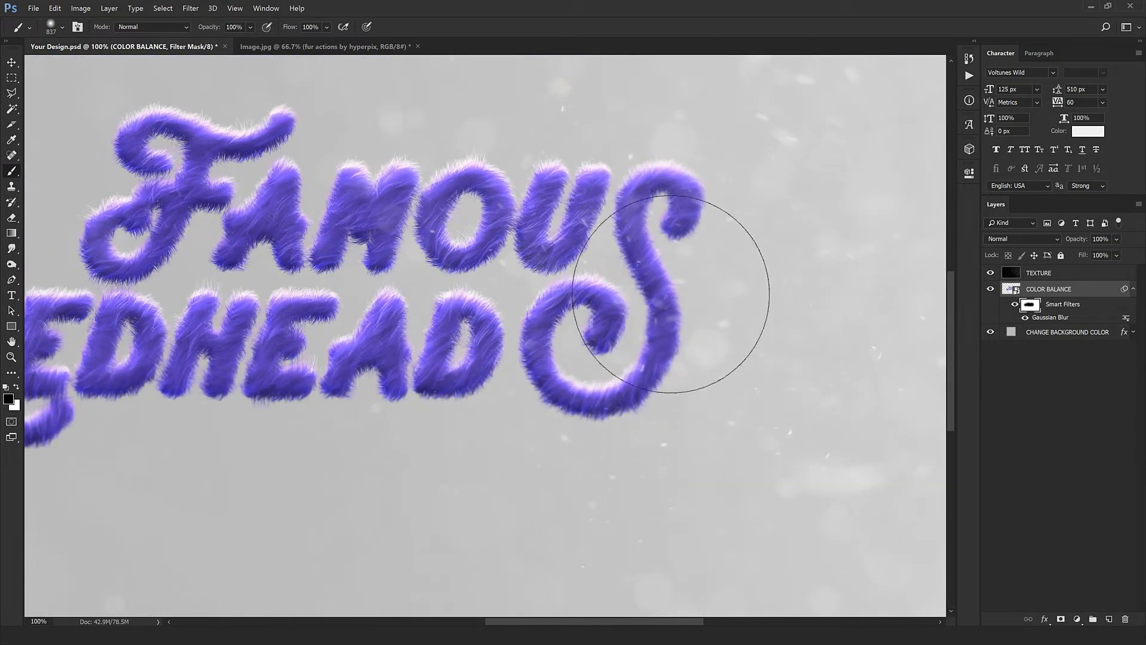
{"action": "key", "text": "v"}
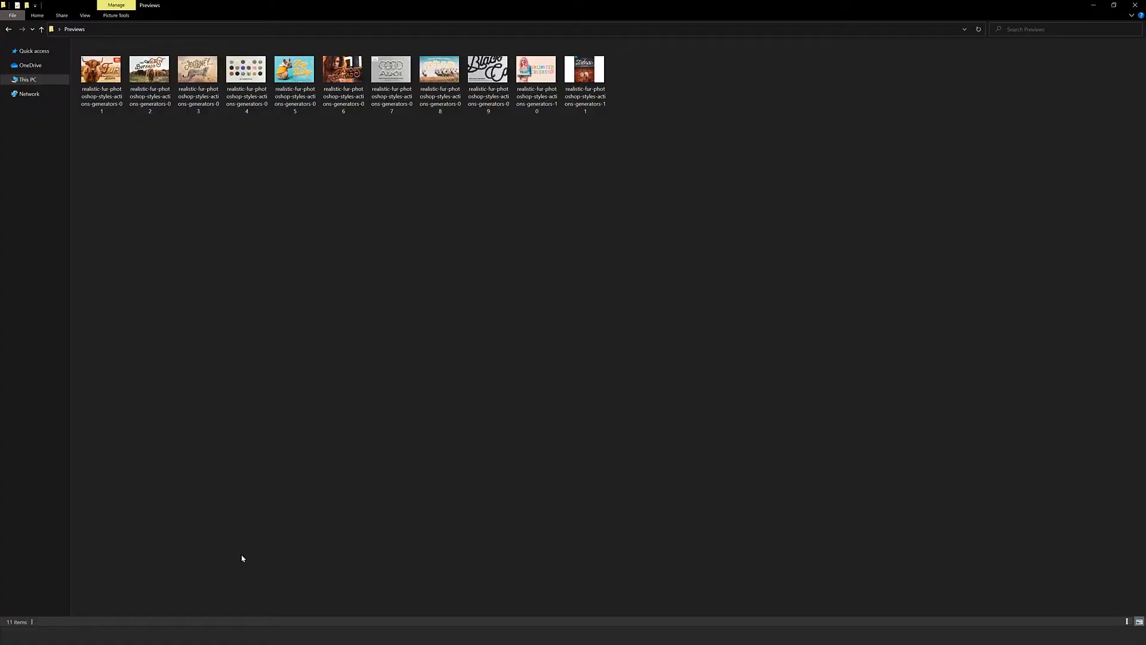
{"action": "double_click", "coordinate": [212, 89]}
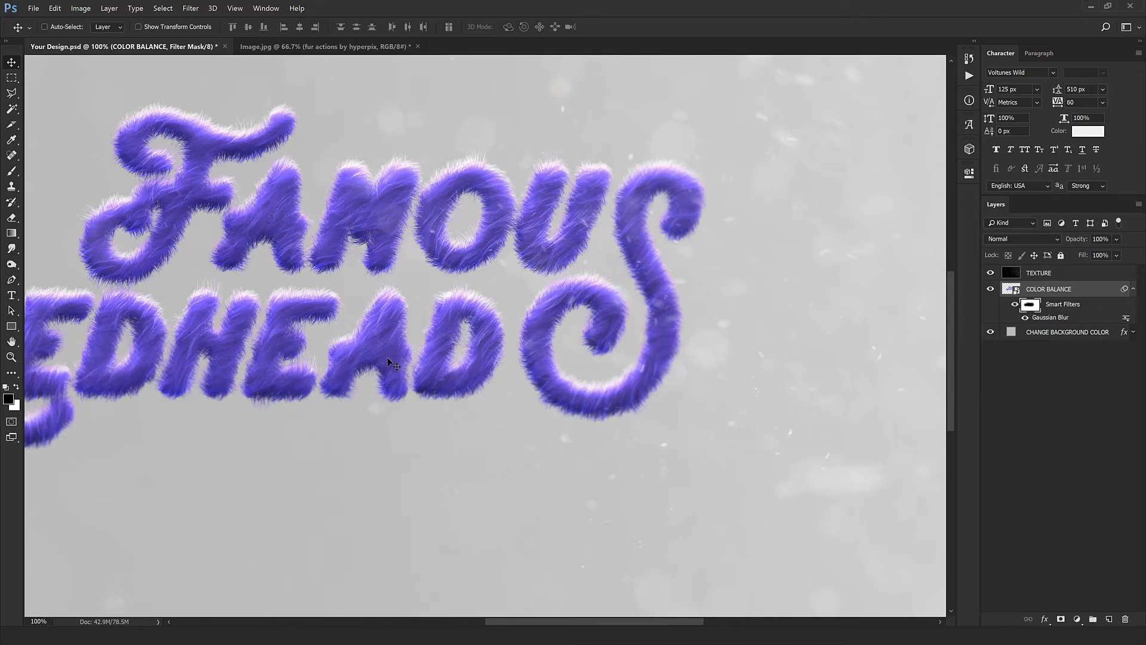
{"action": "left_click_drag", "start_coordinate": [388, 360], "coordinate": [558, 352]}
{"action": "scroll", "coordinate": [530, 323], "scroll_direction": "down", "scroll_amount": 1}
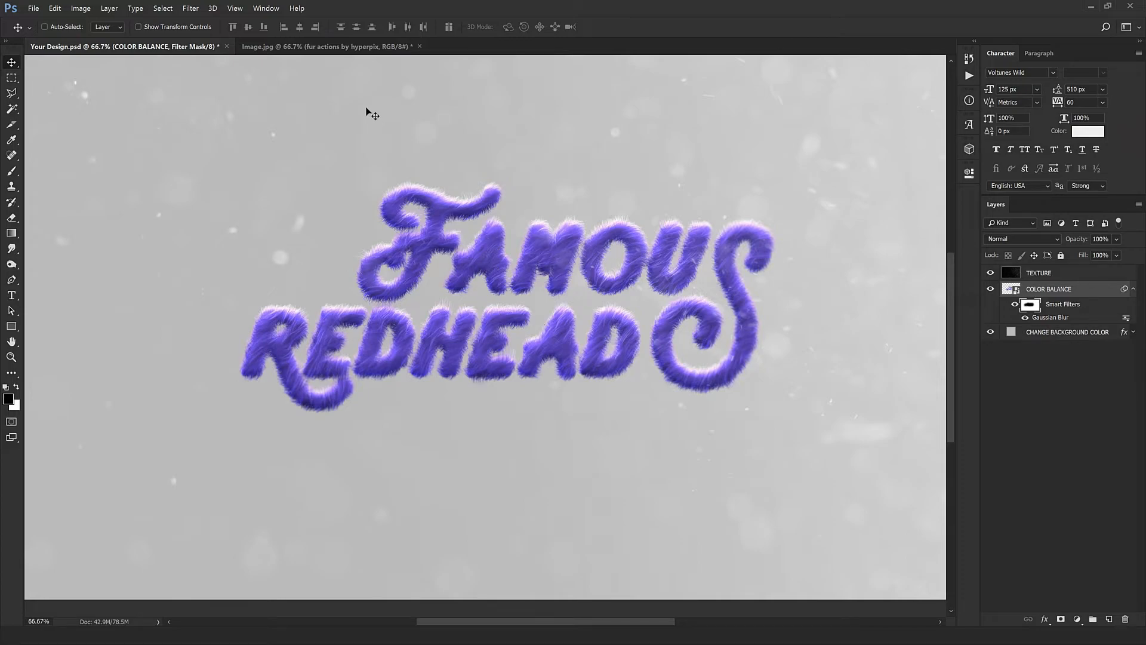
- Revert Your Design.psd to its original opened state and close Image.jpg without saving
{"action": "left_click", "coordinate": [968, 59]}
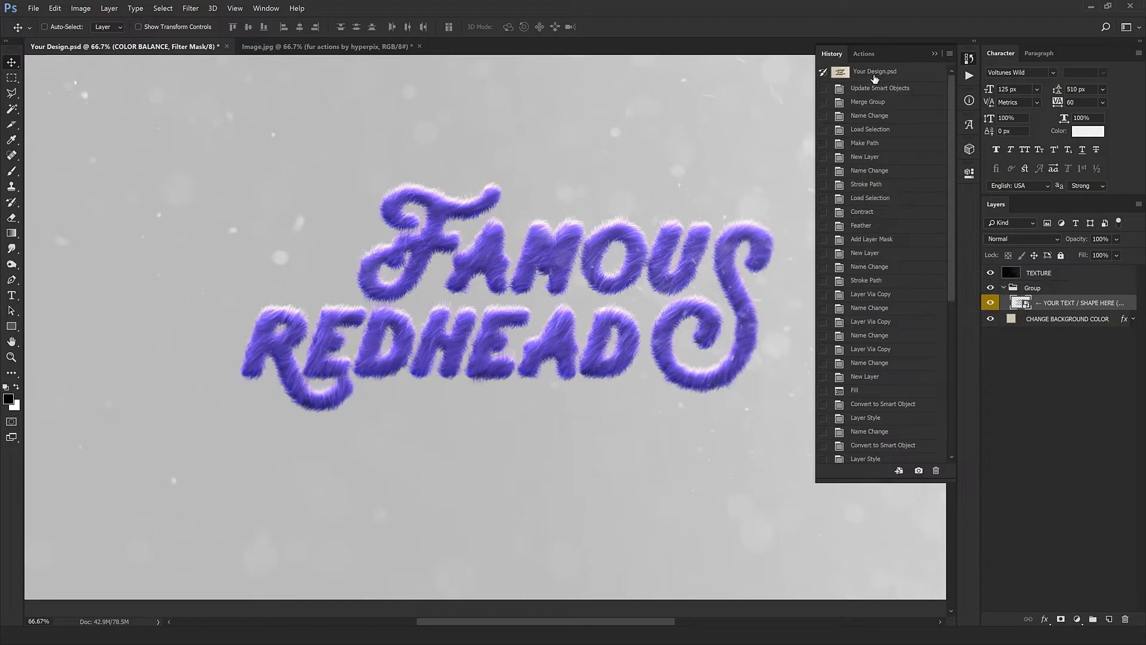
{"action": "left_click", "coordinate": [873, 72]}
{"action": "left_click", "coordinate": [454, 46]}
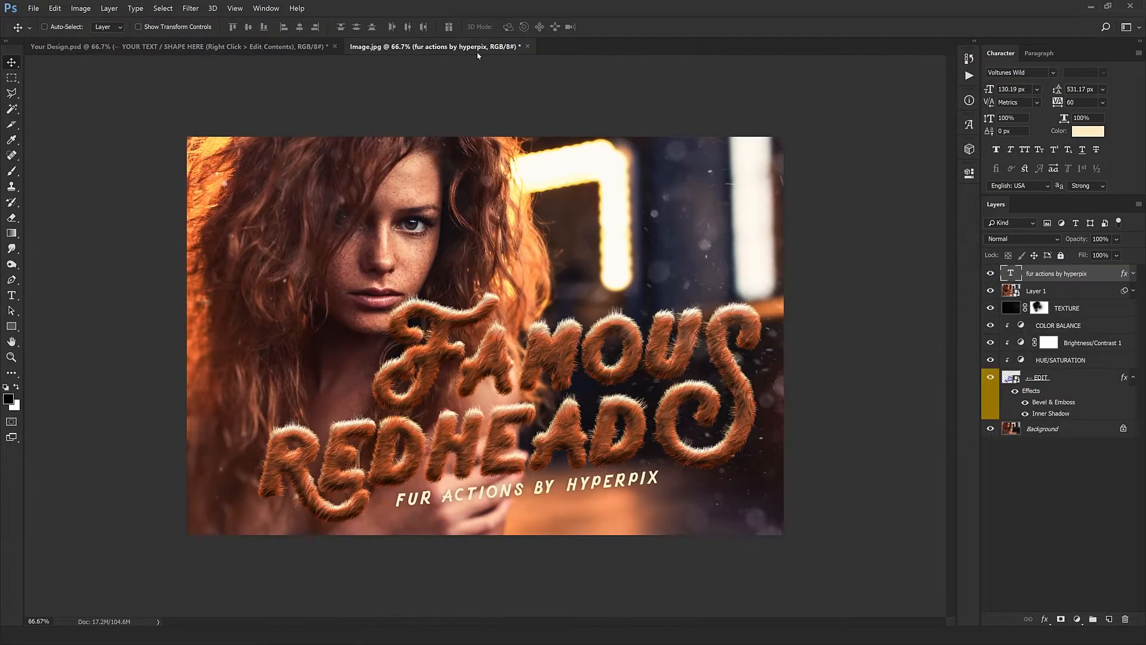
{"action": "left_click", "coordinate": [528, 46]}
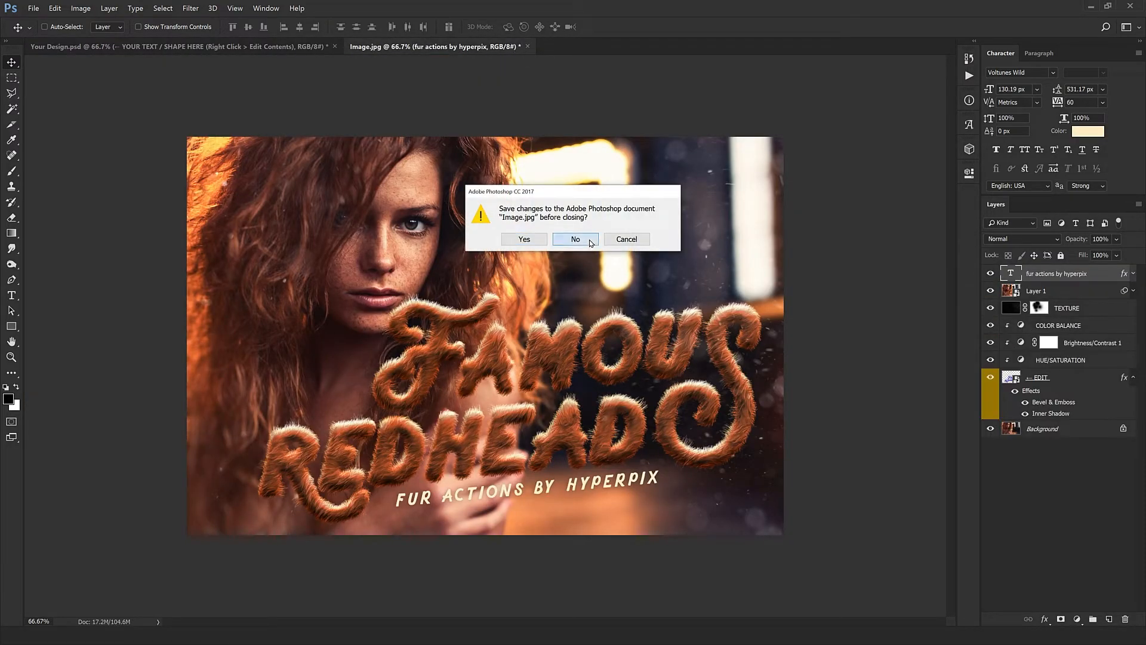
{"action": "left_click", "coordinate": [574, 238]}
- Open the contents of the YOUR TEXT / SHAPE HERE Smart Object and bring Logo.png from the Folder window into Photoshop
{"action": "right_click", "coordinate": [1084, 305]}
{"action": "left_click", "coordinate": [989, 327]}
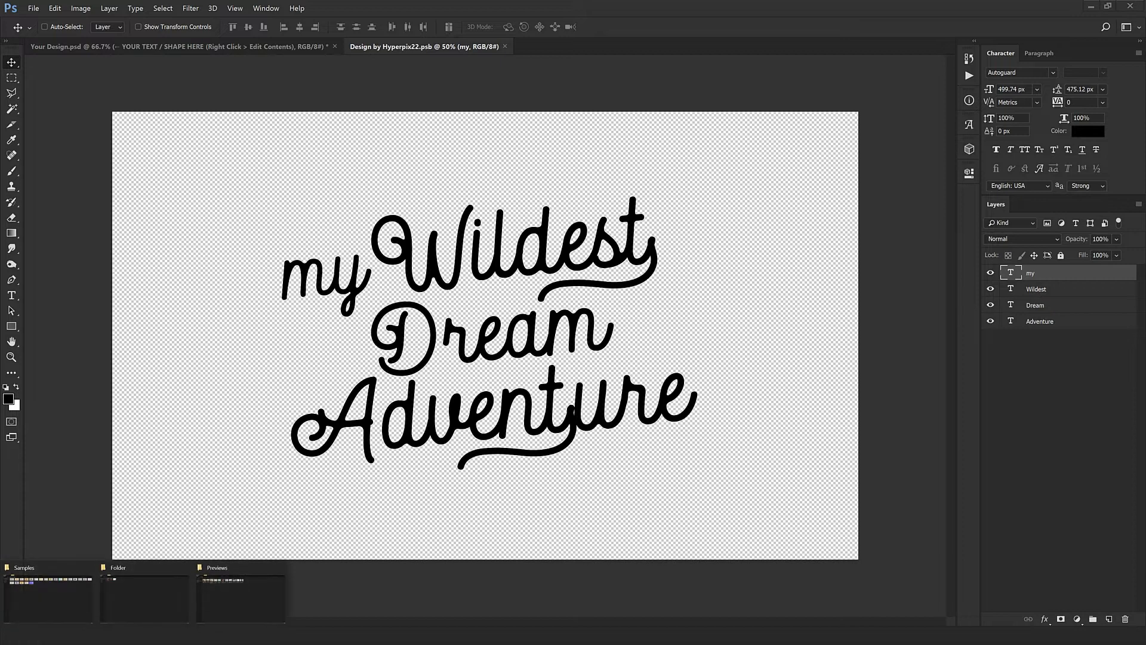
{"action": "left_click", "coordinate": [129, 600]}
{"action": "left_click_drag", "start_coordinate": [144, 60], "coordinate": [542, 248]}
{"action": "left_click_drag", "start_coordinate": [614, 106], "coordinate": [649, 2]}
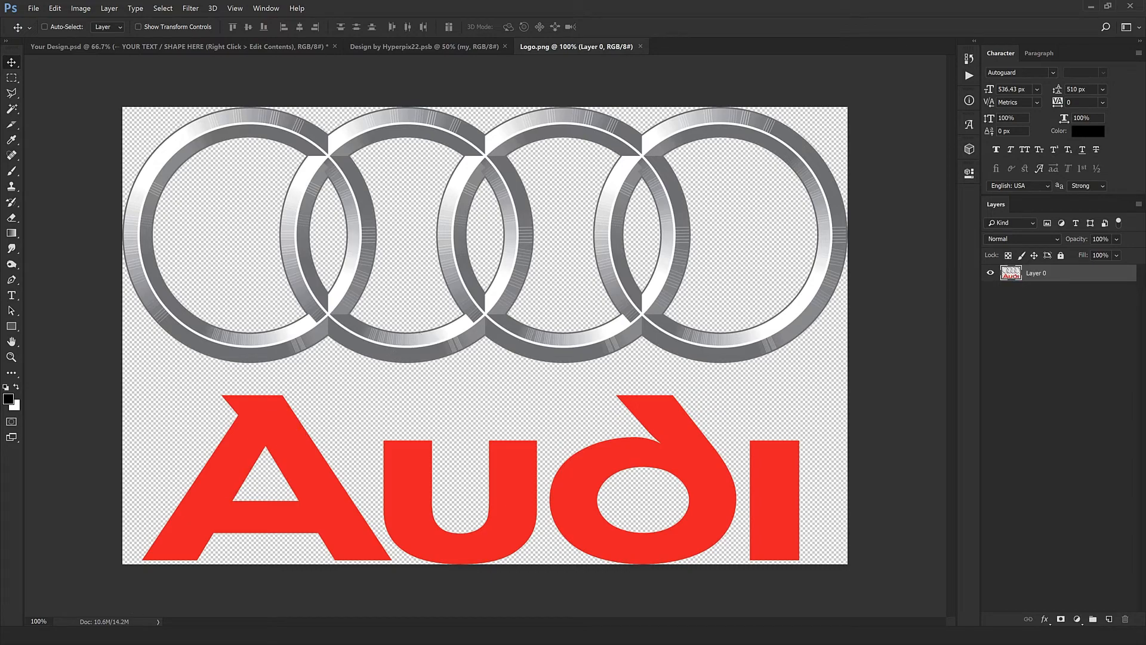
- View the seventh image in the Previews folder to examine the fur effect applied to the Audi logo
{"action": "mouse_move", "coordinate": [143, 634]}
{"action": "left_click", "coordinate": [238, 573]}
{"action": "left_click", "coordinate": [388, 82]}
{"action": "double_click", "coordinate": [388, 82]}
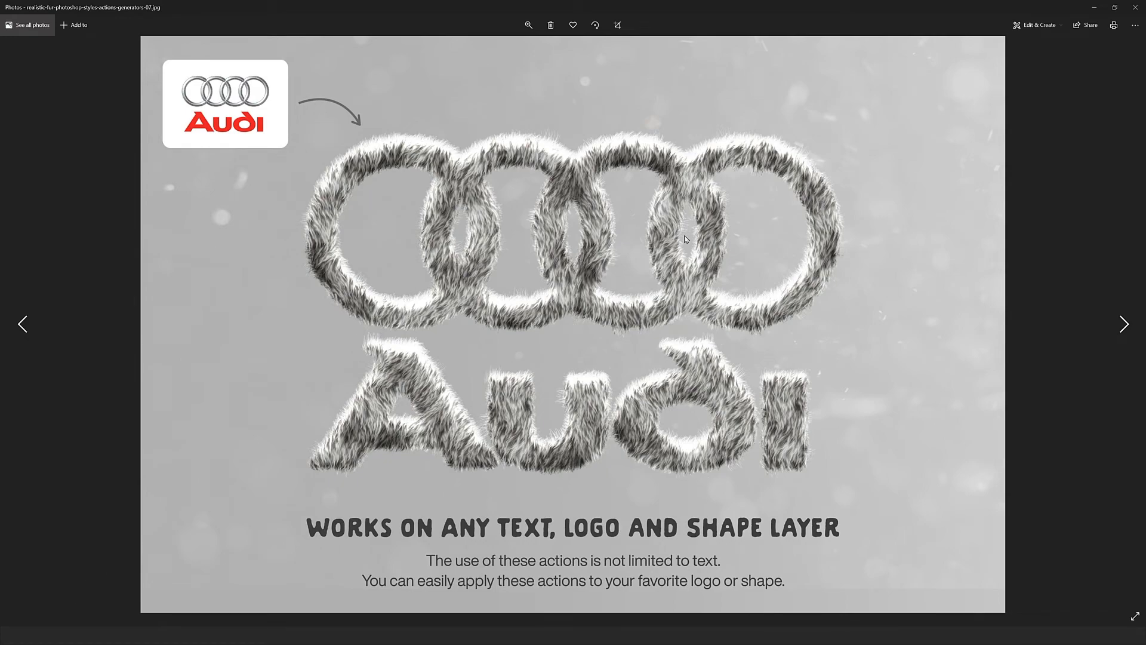
{"action": "left_click", "coordinate": [1135, 8]}
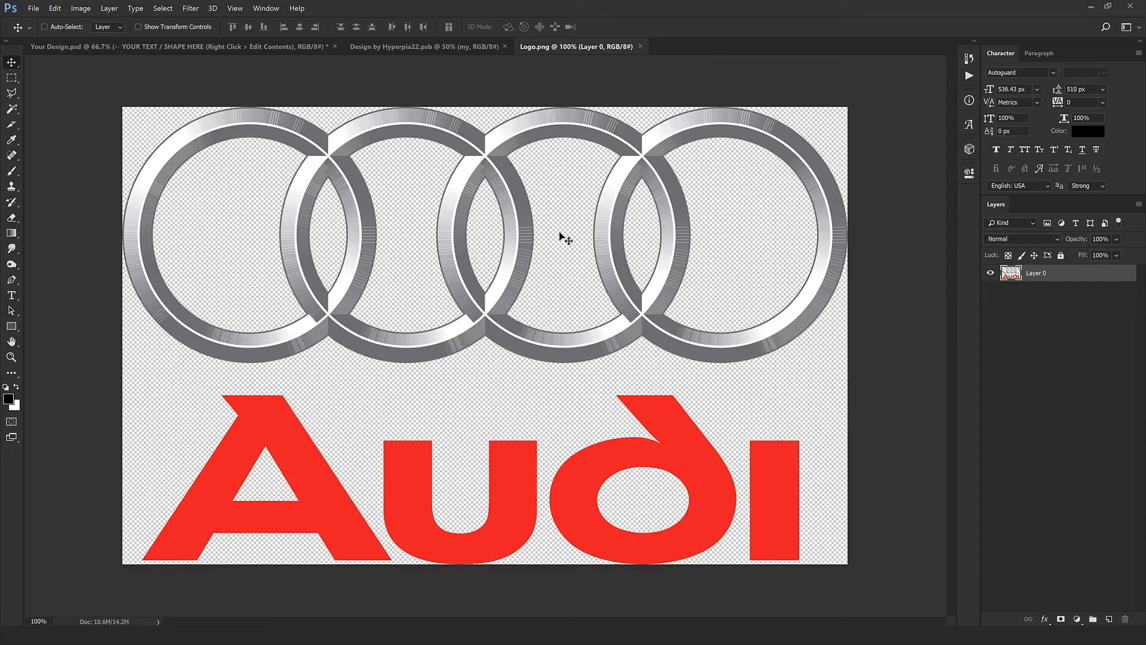
- Copy the Audi logo into the centre of Design by Hyperpix22.psb and delete the my, Wildest, Dream and Adventure text layers
{"action": "left_click_drag", "start_coordinate": [559, 235], "coordinate": [505, 303]}
{"action": "key", "text": "ctrl+t"}
{"action": "key", "text": "Return"}
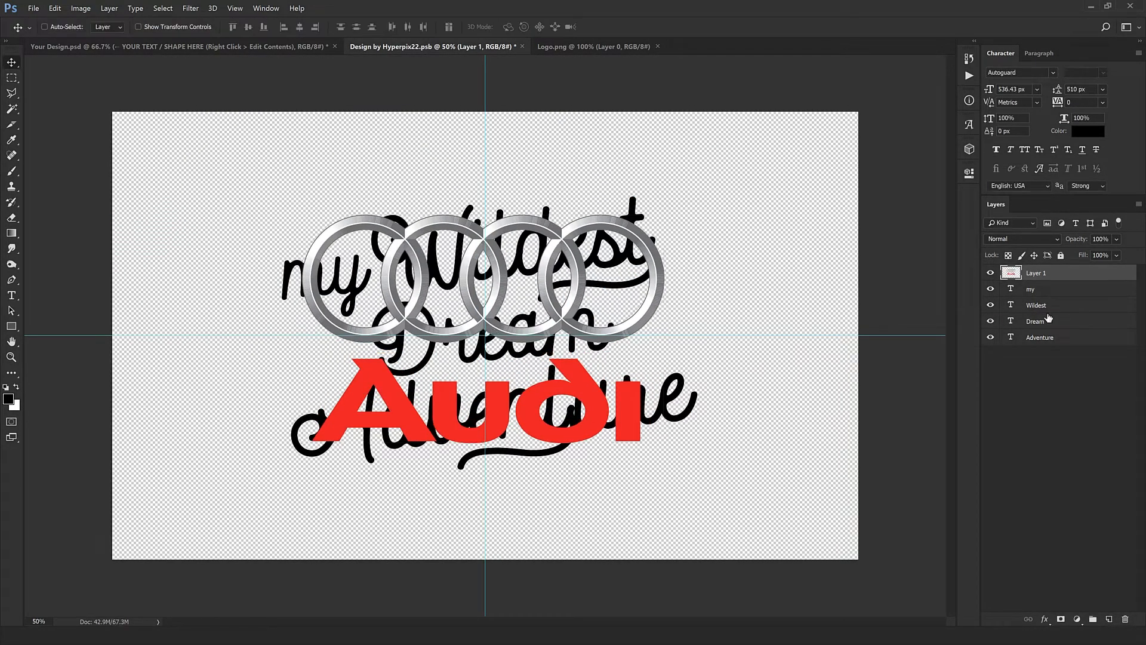
{"action": "left_click", "coordinate": [1052, 292]}
{"action": "left_click", "coordinate": [1059, 339], "text": "shift"}
{"action": "left_click", "coordinate": [1125, 619]}
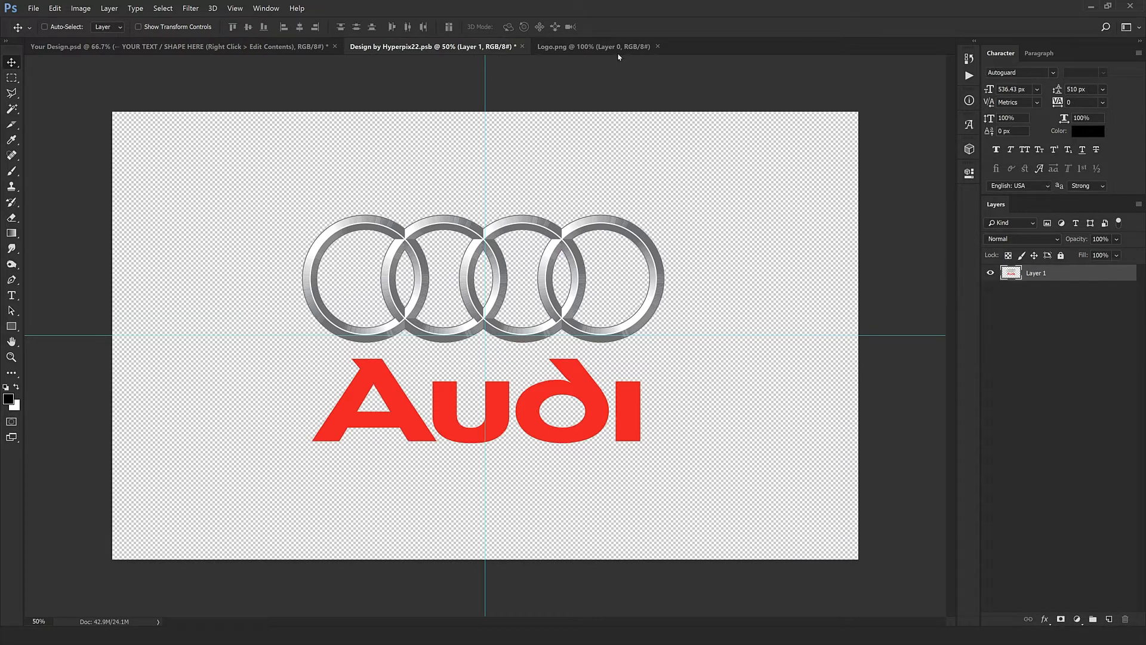
- Close Logo.png and save and close the Smart Object contents holding the Audi logo
{"action": "left_click", "coordinate": [657, 46]}
{"action": "left_click", "coordinate": [522, 46]}
{"action": "left_click", "coordinate": [519, 238]}
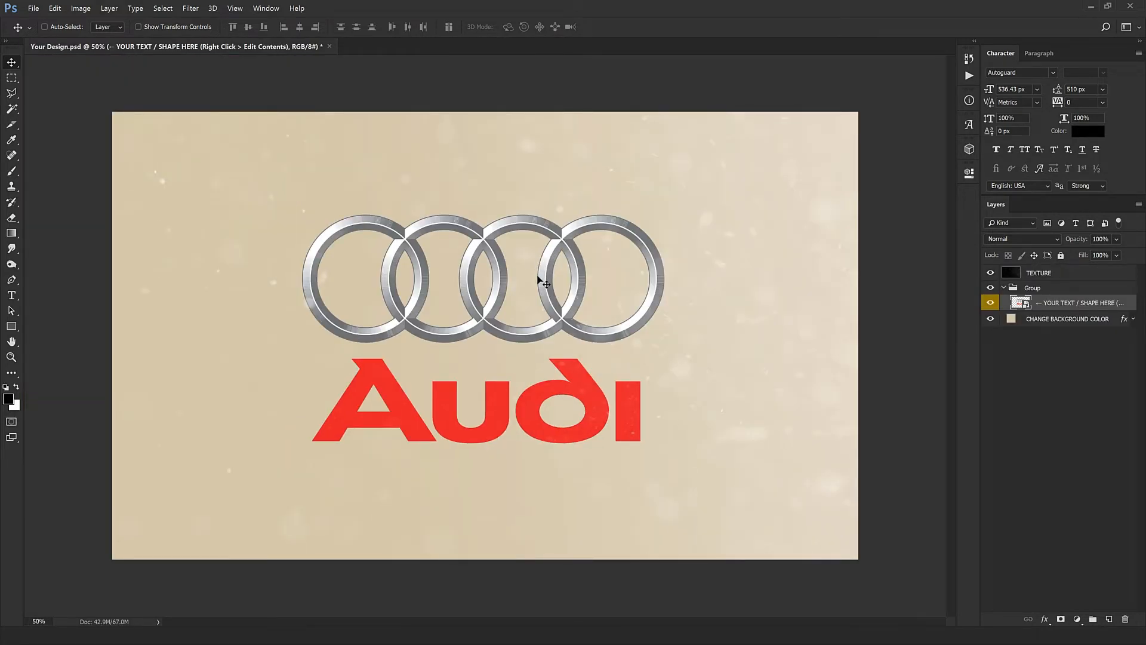
- Browse the first three images in the Samples folder to examine the look of fur style 03
{"action": "mouse_move", "coordinate": [60, 635]}
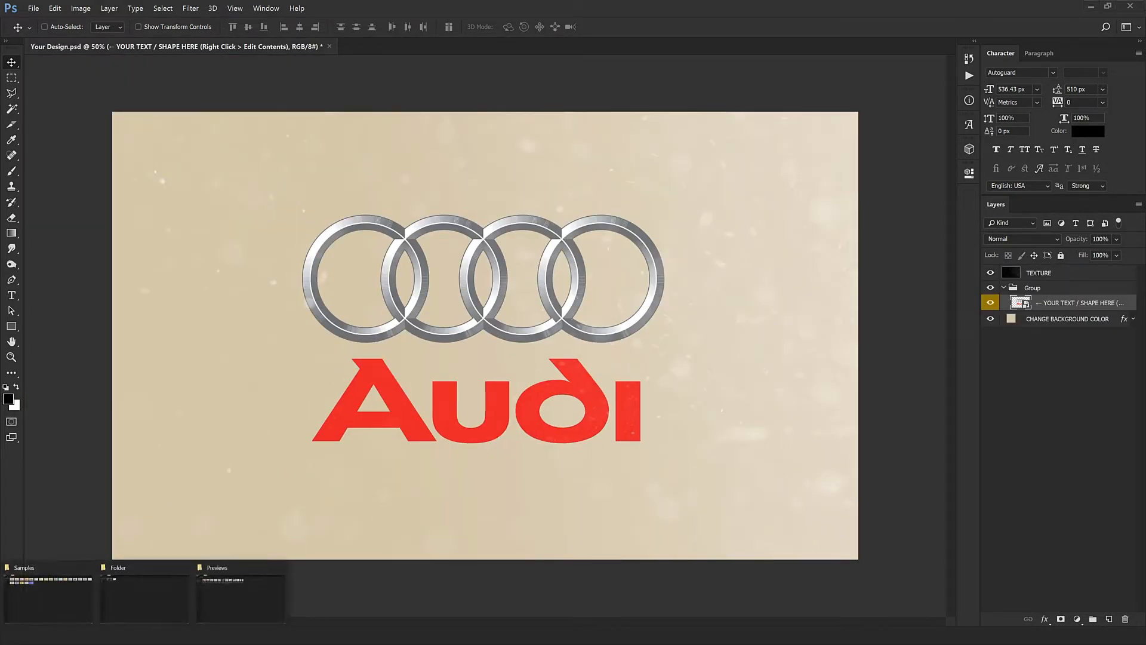
{"action": "left_click", "coordinate": [60, 599]}
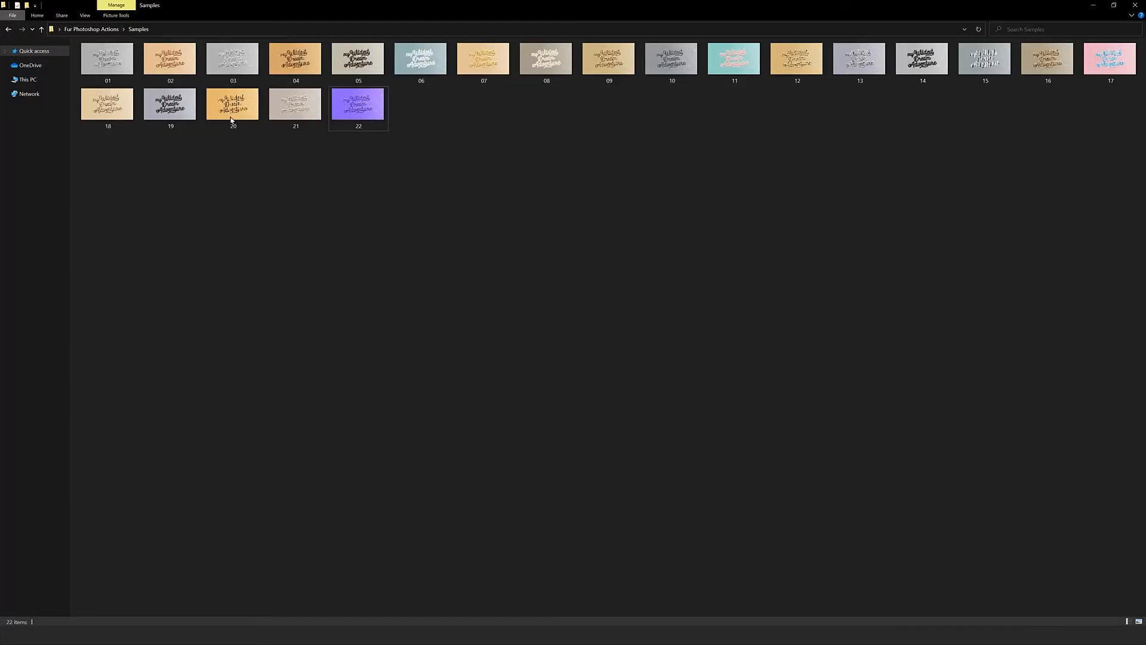
{"action": "double_click", "coordinate": [117, 74]}
{"action": "key", "text": "Right"}
{"action": "key", "text": "Right"}
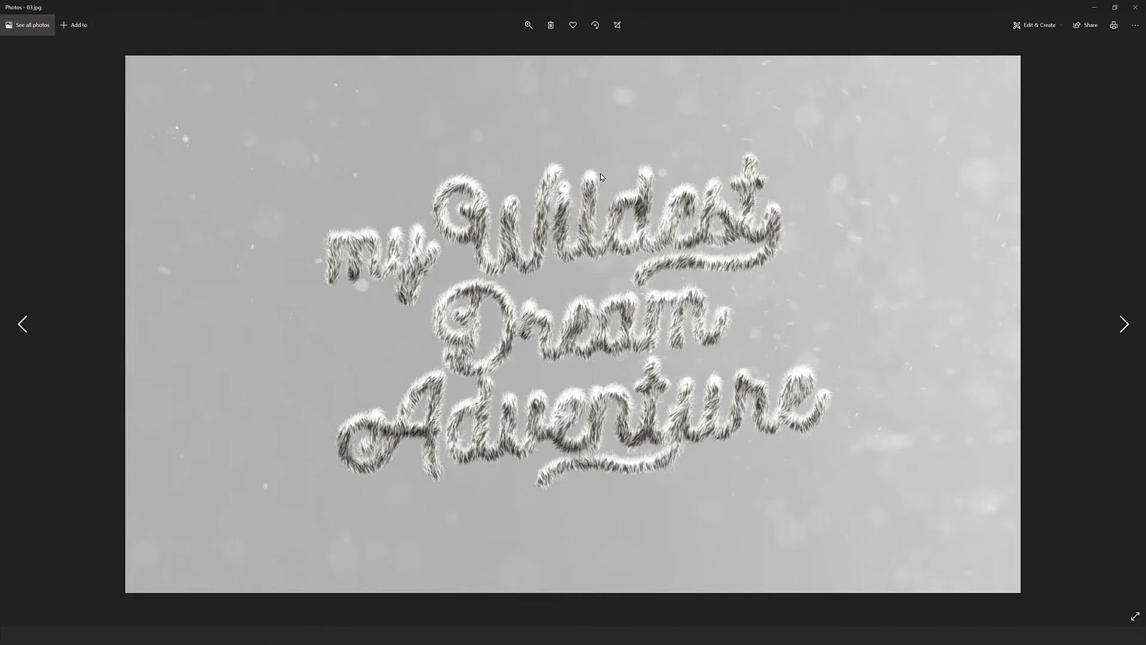
{"action": "left_click", "coordinate": [1135, 7]}
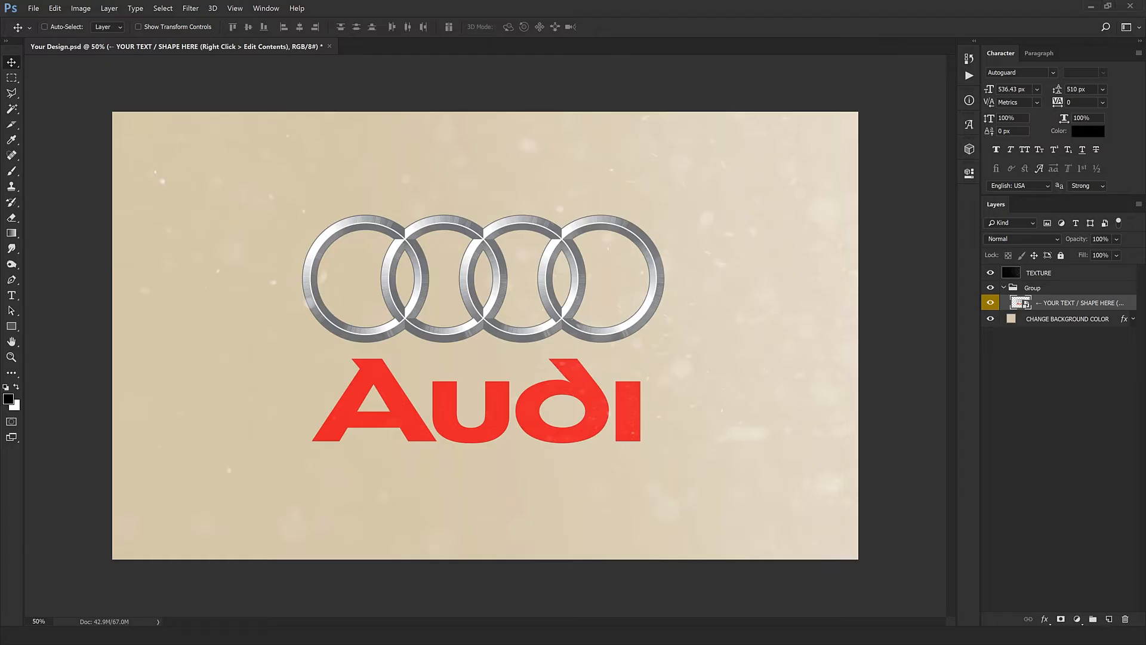
- Run the Style 03 - Long Size - V.1 action from the Fur by Hyperpix set on the Audi logo
{"action": "left_click", "coordinate": [969, 75]}
{"action": "scroll", "coordinate": [907, 154], "scroll_direction": "up", "scroll_amount": 3}
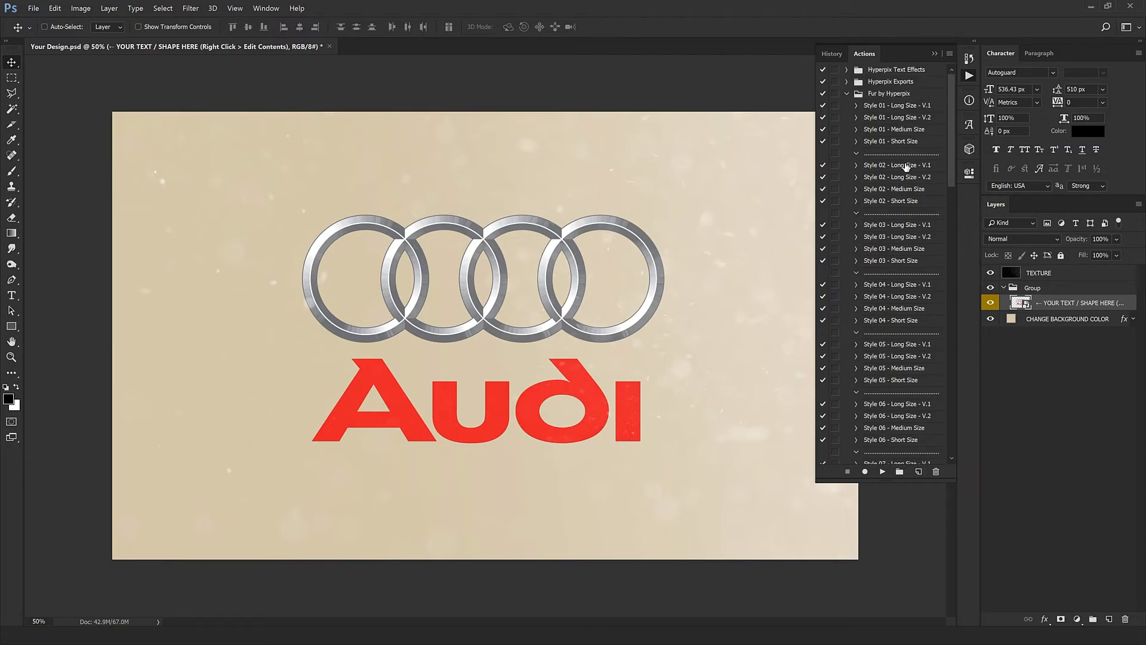
{"action": "left_click", "coordinate": [890, 225]}
{"action": "left_click", "coordinate": [882, 471]}
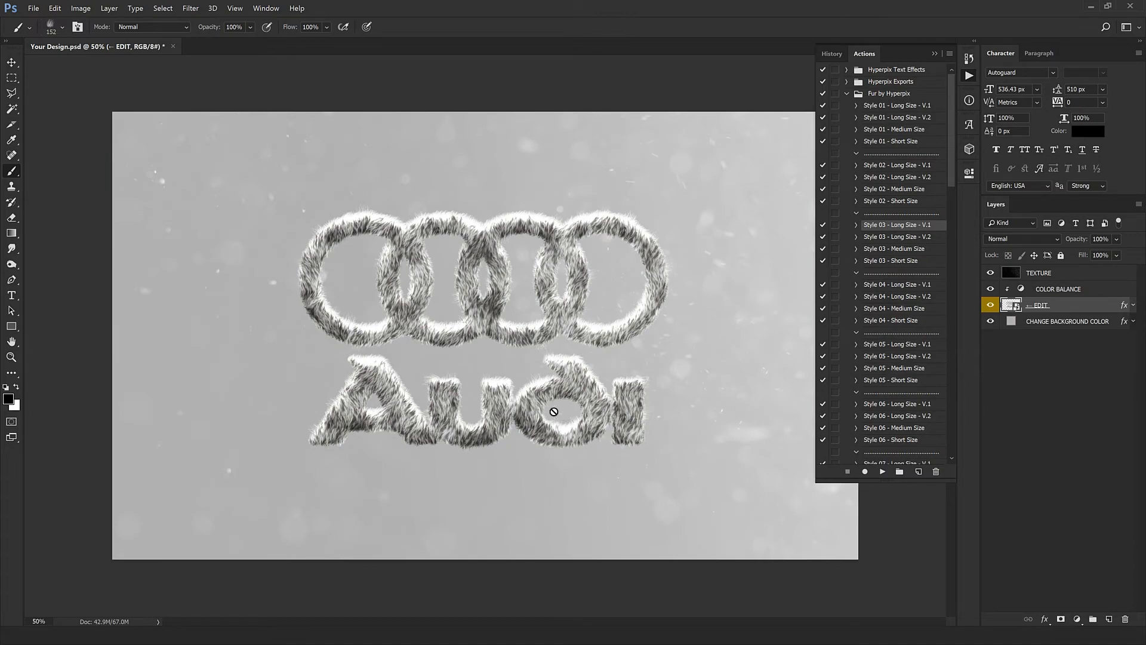
- Inspect the fur detail on the Audi rings and lettering up close and at full view
{"action": "key", "text": "v"}
{"action": "scroll", "coordinate": [550, 371], "scroll_direction": "up", "scroll_amount": 1}
{"action": "left_click_drag", "start_coordinate": [550, 371], "coordinate": [555, 377]}
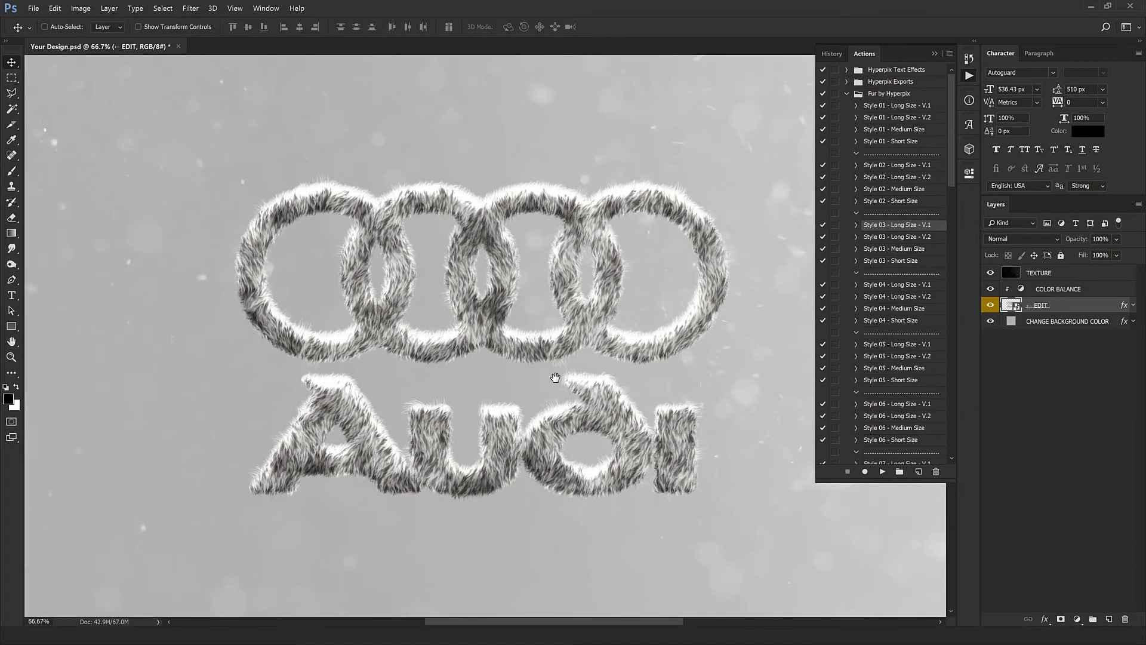
{"action": "scroll", "coordinate": [495, 291], "scroll_direction": "up", "scroll_amount": 1}
{"action": "left_click_drag", "start_coordinate": [458, 354], "coordinate": [490, 268]}
{"action": "scroll", "coordinate": [381, 339], "scroll_direction": "down", "scroll_amount": 2}
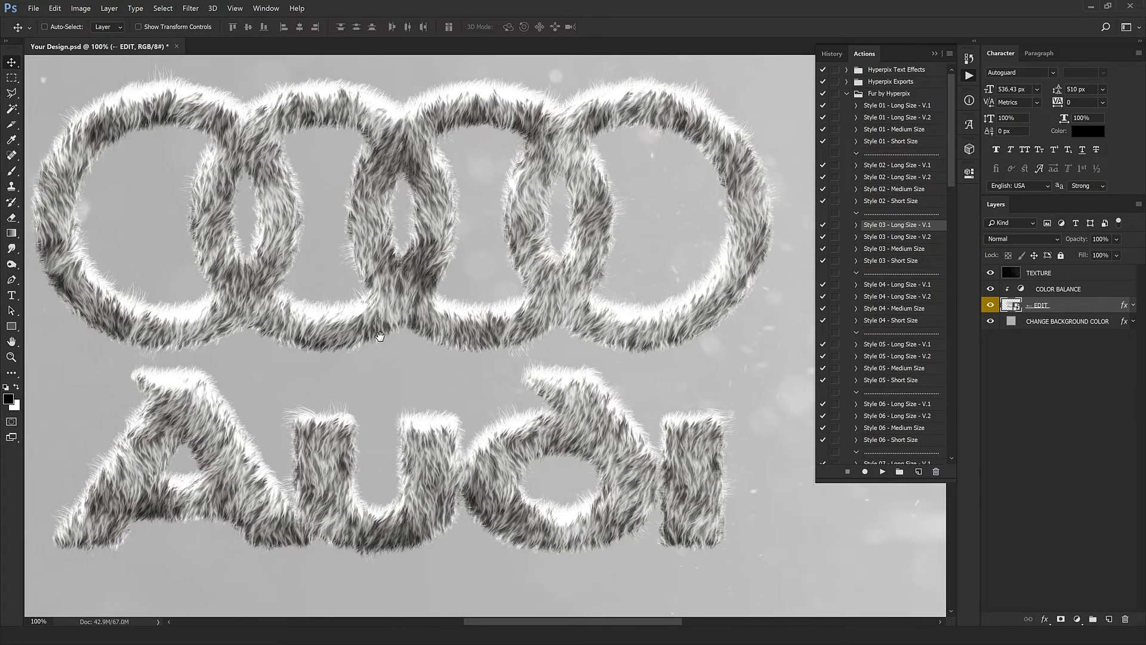
{"action": "scroll", "coordinate": [381, 339], "scroll_direction": "down", "scroll_amount": 2}
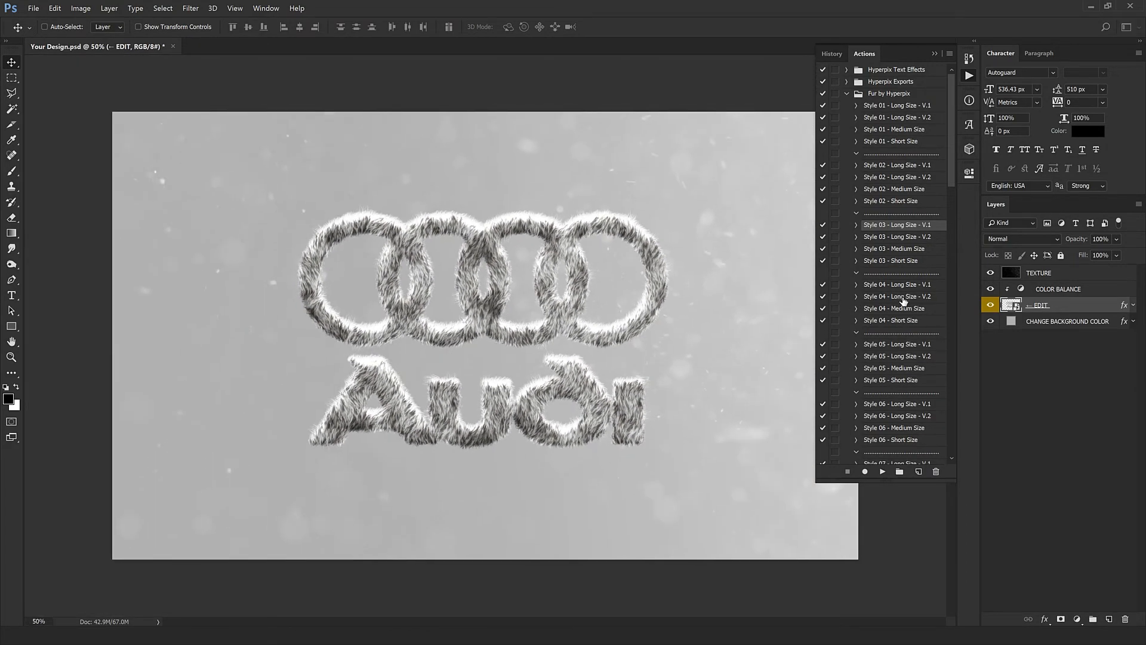
- Open the EDIT Smart Object's contents and try a different position for the Base layer's Pattern Overlay fur
{"action": "right_click", "coordinate": [1056, 310]}
{"action": "left_click", "coordinate": [970, 328]}
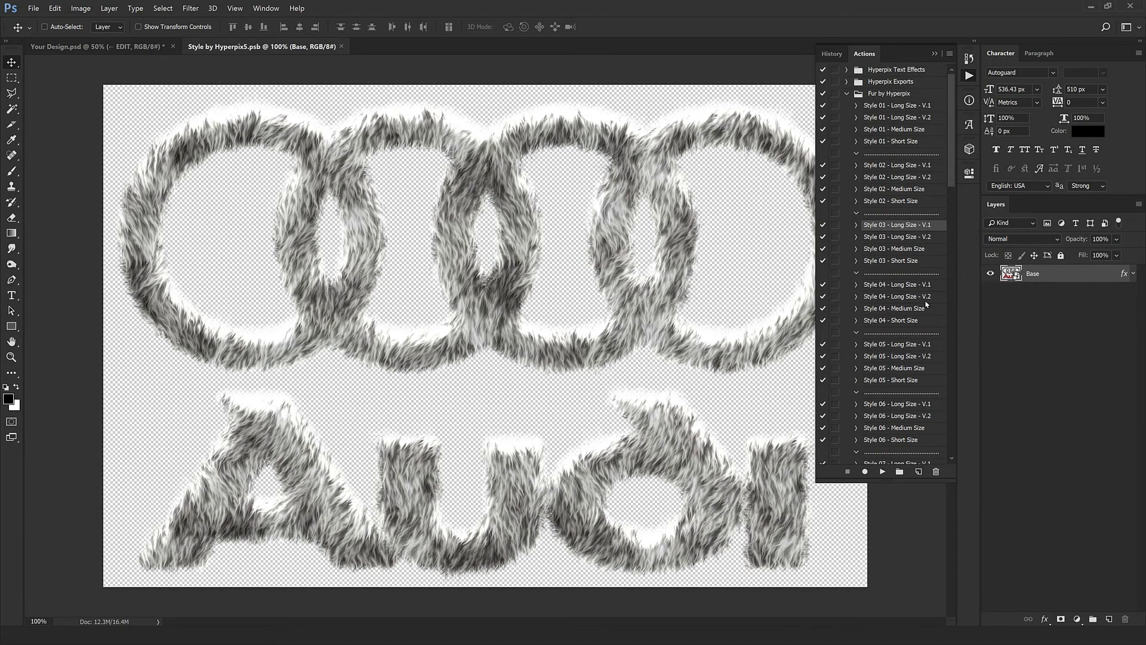
{"action": "left_click", "coordinate": [1132, 274]}
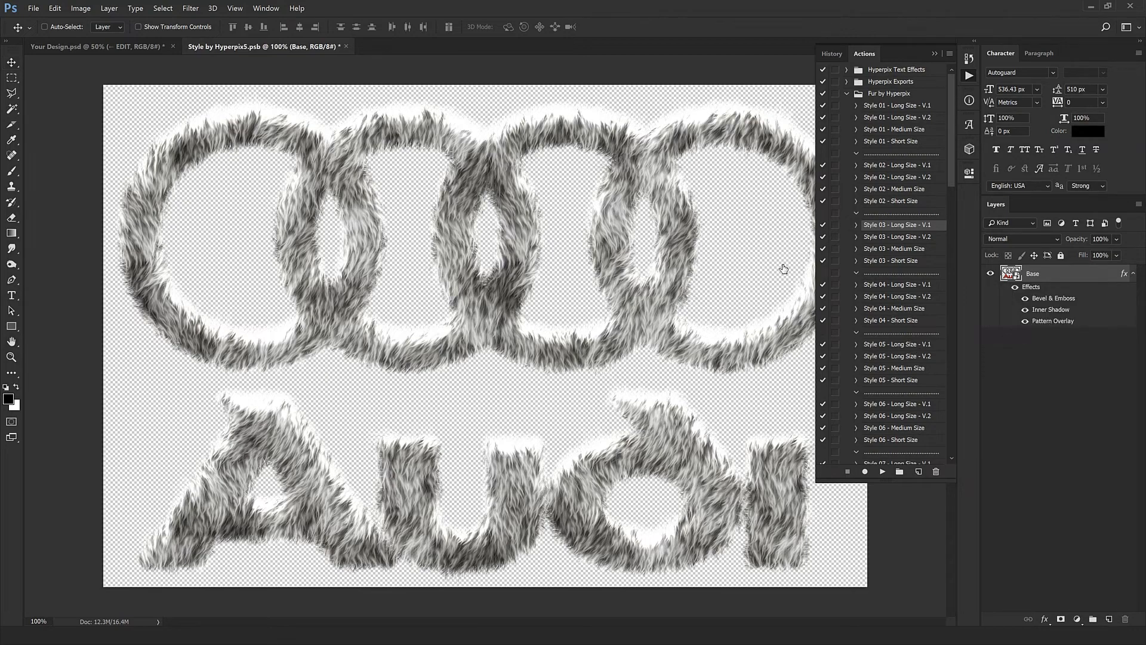
{"action": "double_click", "coordinate": [1052, 320]}
{"action": "left_click_drag", "start_coordinate": [621, 186], "coordinate": [450, 376]}
- Try Pattern Overlay scales of 100% and 25% on the Base layer, and close the Smart Object contents without saving
{"action": "double_click", "coordinate": [925, 443]}
{"action": "type", "text": "100"}
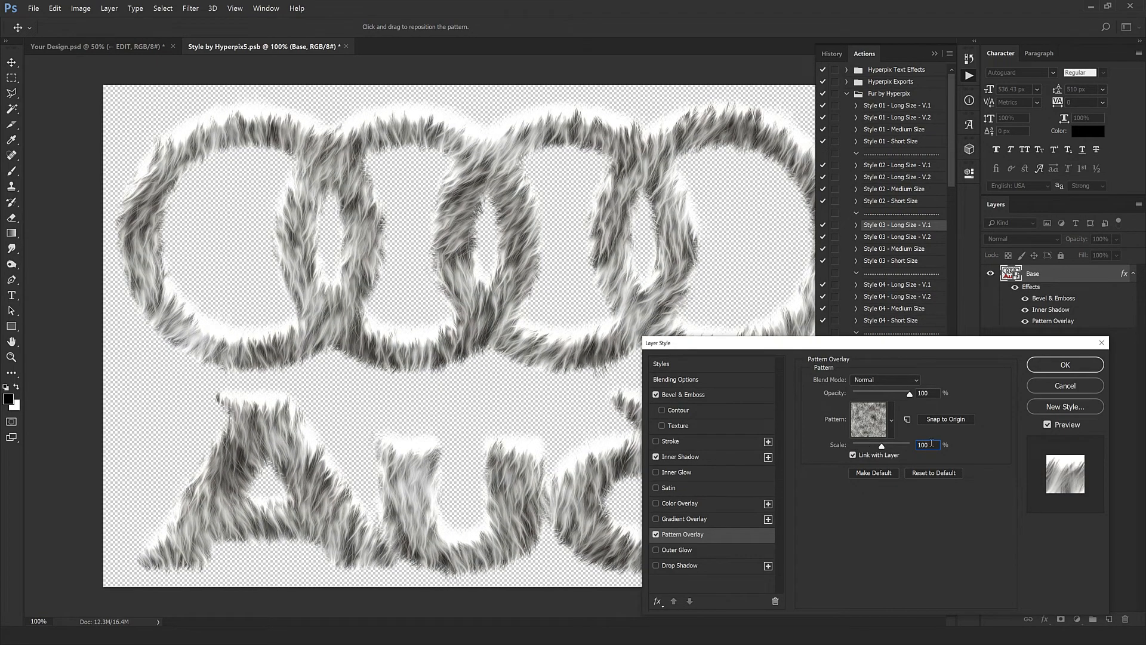
{"action": "type", "text": "25"}
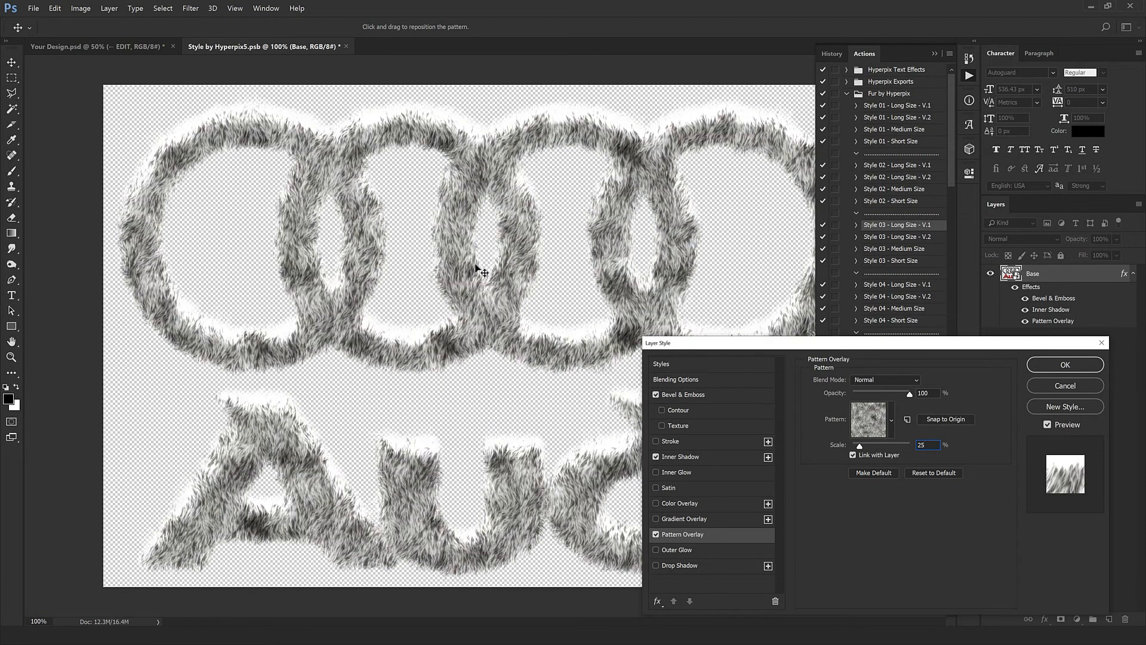
{"action": "left_click", "coordinate": [1065, 365]}
{"action": "key", "text": "ctrl+w"}
{"action": "left_click", "coordinate": [575, 239]}
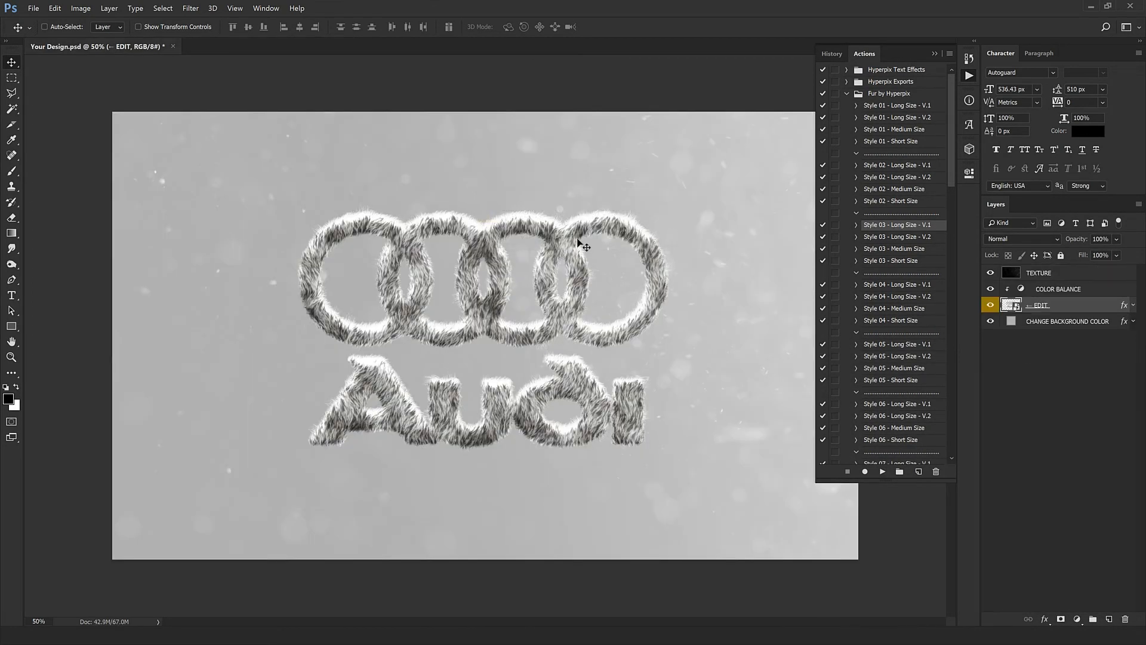